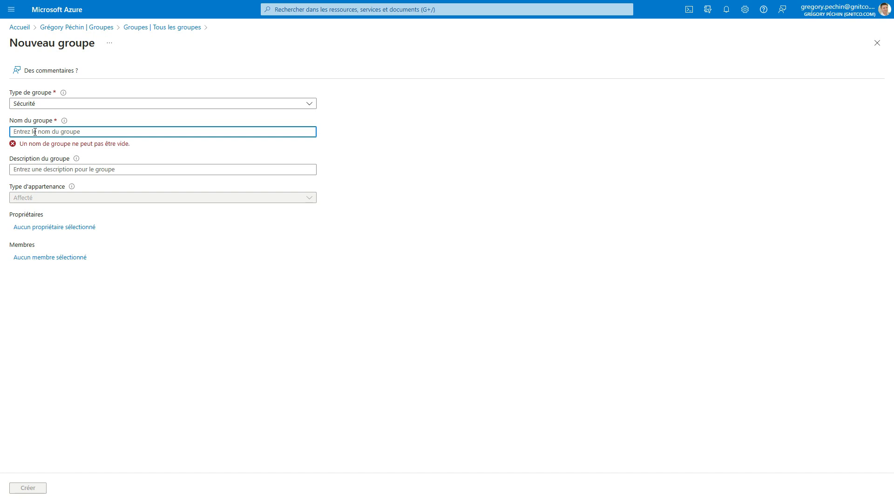
- Name the new security group "Loop Public Preview" and assign the signed-in administrator's account as its owner
{"action": "type", "text": "Loop Public Preview"}
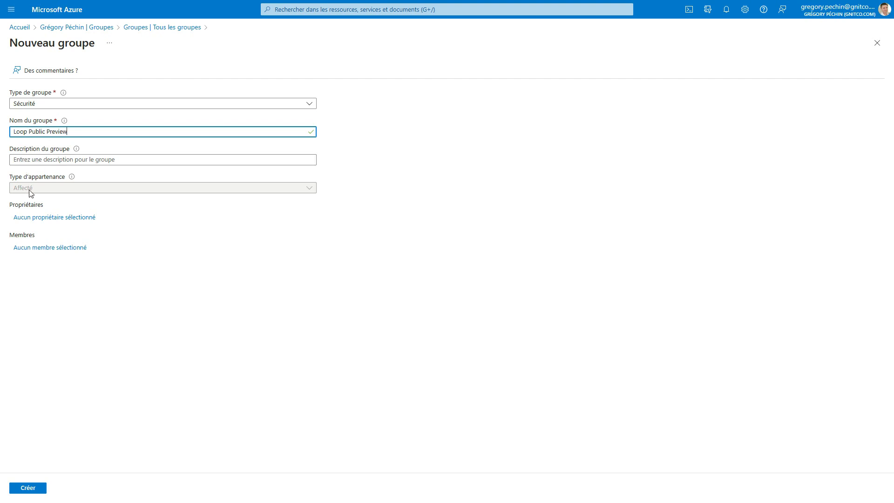
{"action": "left_click", "coordinate": [37, 218]}
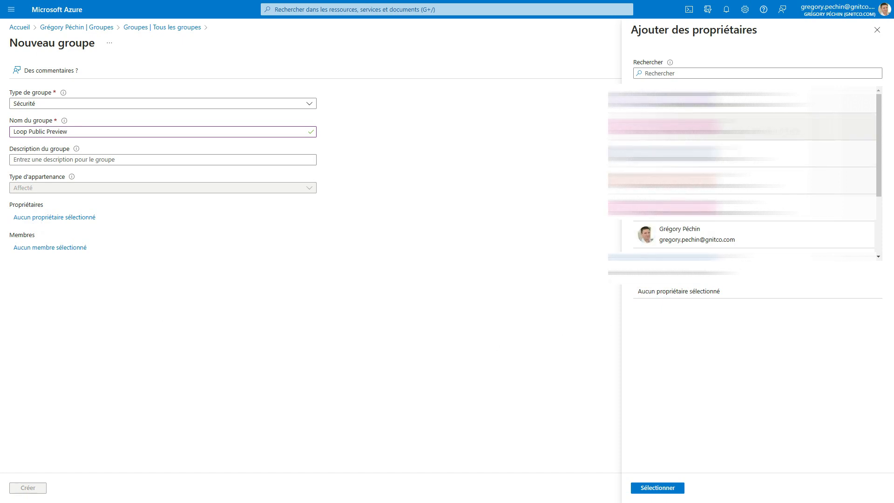
{"action": "left_click", "coordinate": [675, 228]}
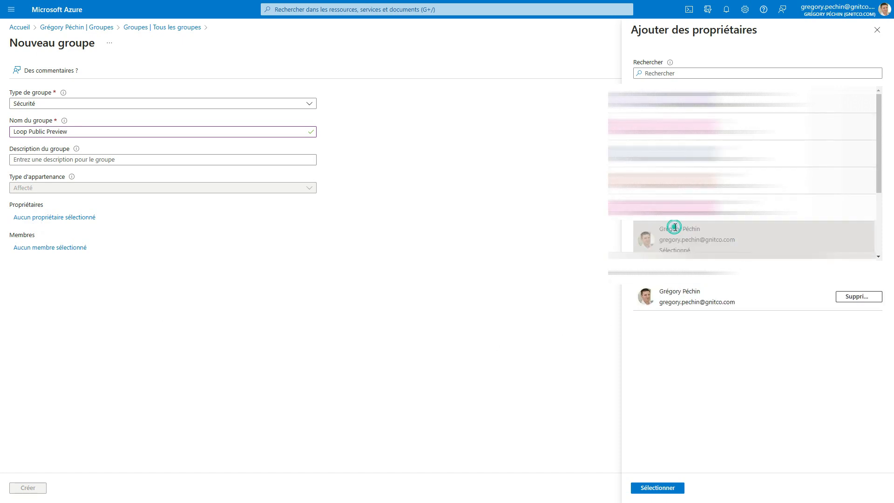
{"action": "left_click", "coordinate": [647, 487]}
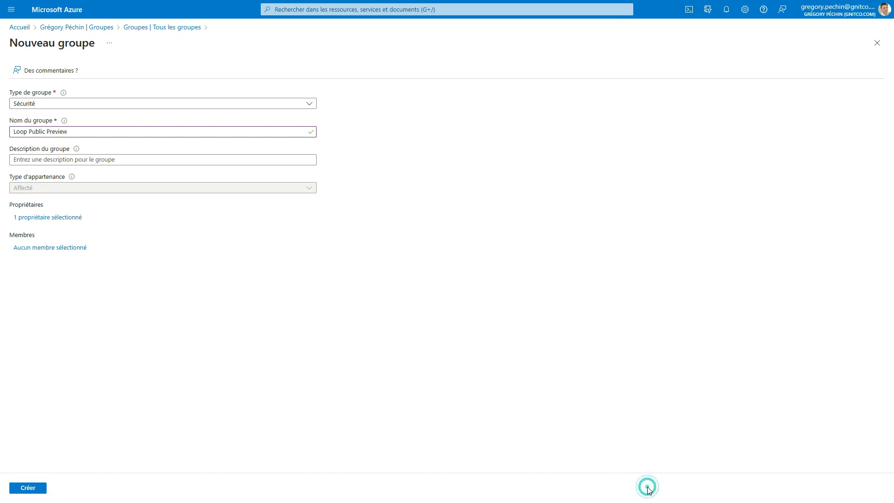
- Add the signed-in administrator's account as a member and create the group, refreshing the list of all groups
{"action": "left_click", "coordinate": [35, 252]}
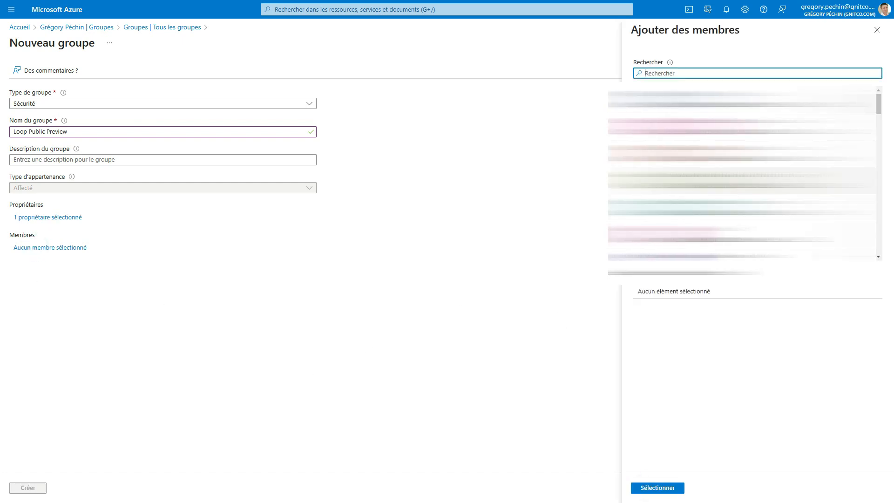
{"action": "scroll", "coordinate": [742, 174], "scroll_direction": "down", "scroll_amount": 3}
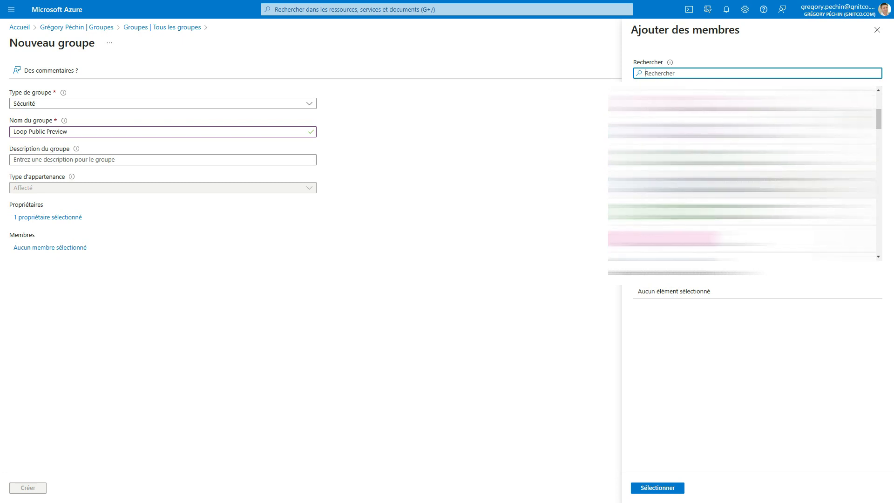
{"action": "scroll", "coordinate": [741, 173], "scroll_direction": "down", "scroll_amount": 2}
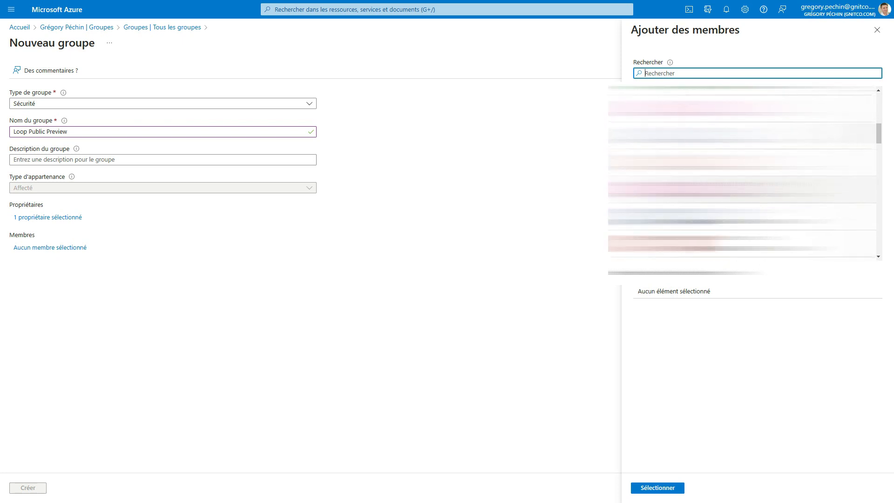
{"action": "left_click", "coordinate": [693, 193]}
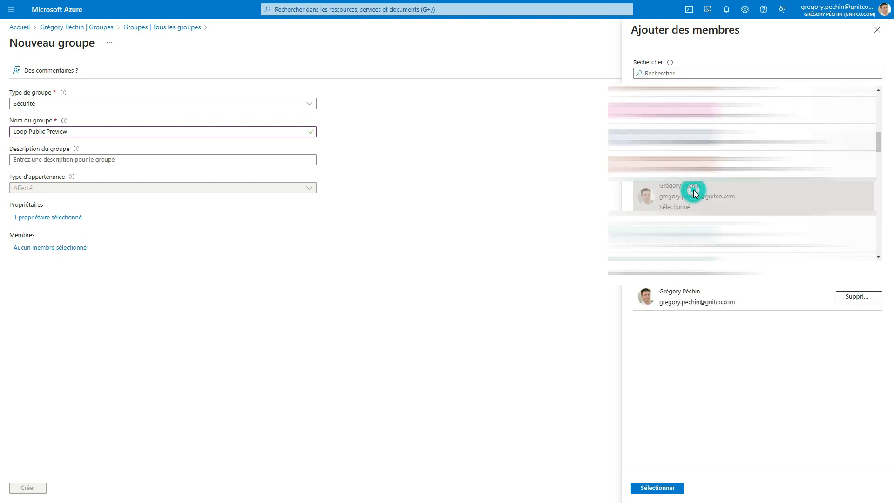
{"action": "left_click", "coordinate": [678, 487]}
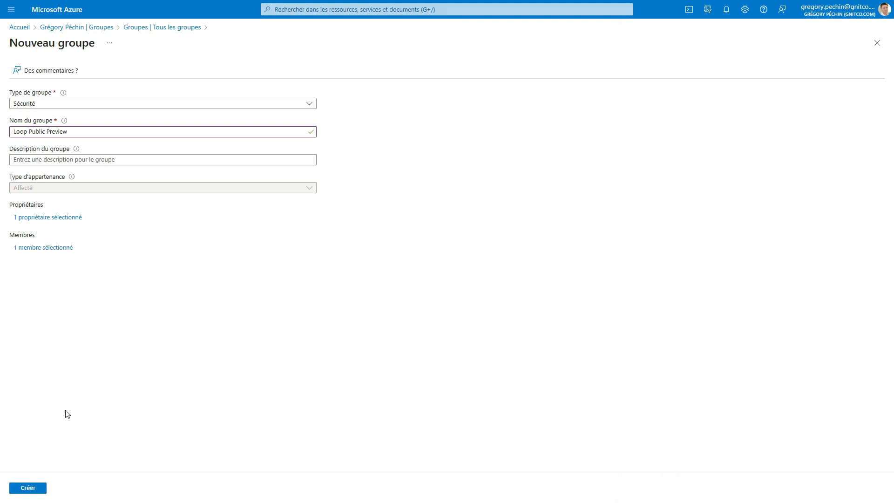
{"action": "left_click", "coordinate": [39, 488]}
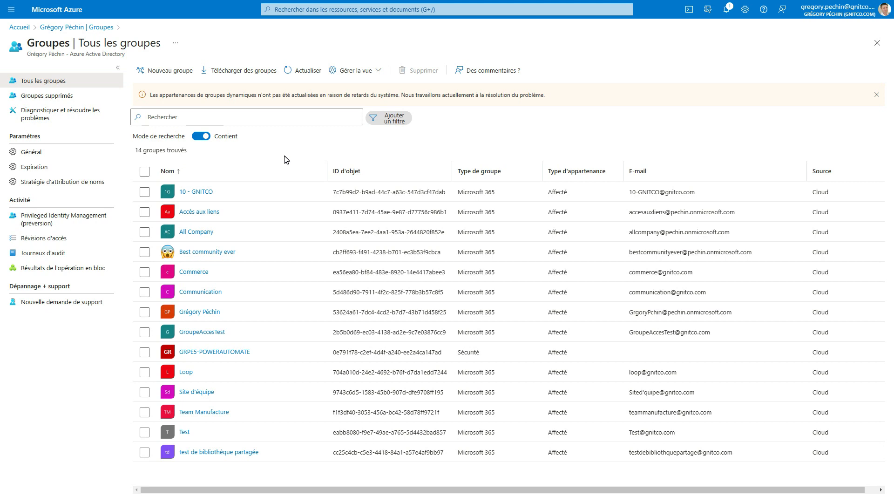
{"action": "left_click", "coordinate": [293, 72]}
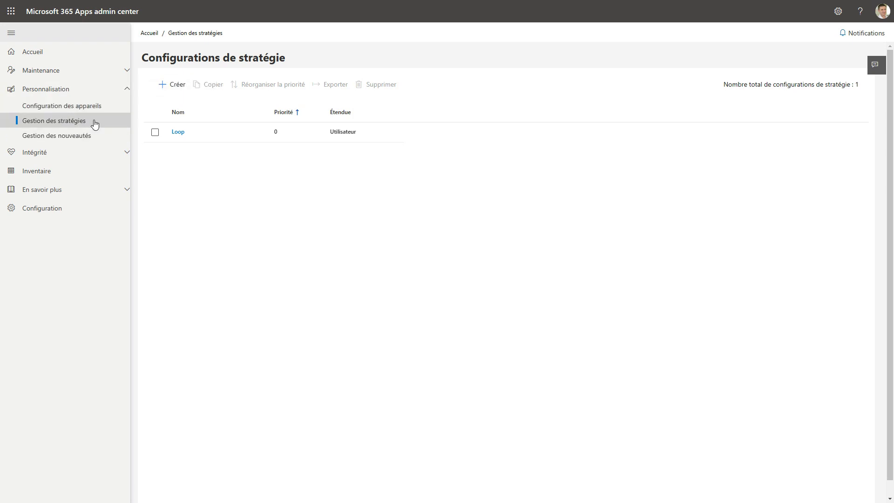
- In the Microsoft 365 Apps admin center, start a new policy configuration named "Loop Public Preview" and continue to its scope
{"action": "left_click", "coordinate": [177, 89]}
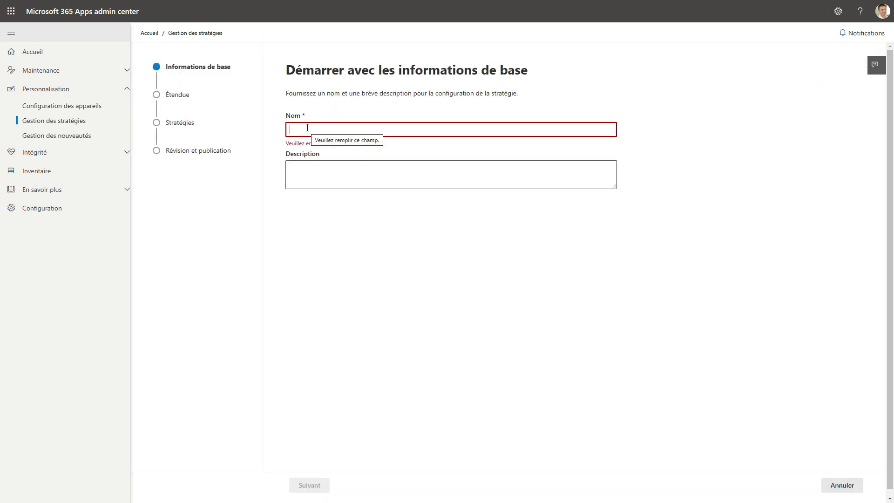
{"action": "type", "text": "Lo"}
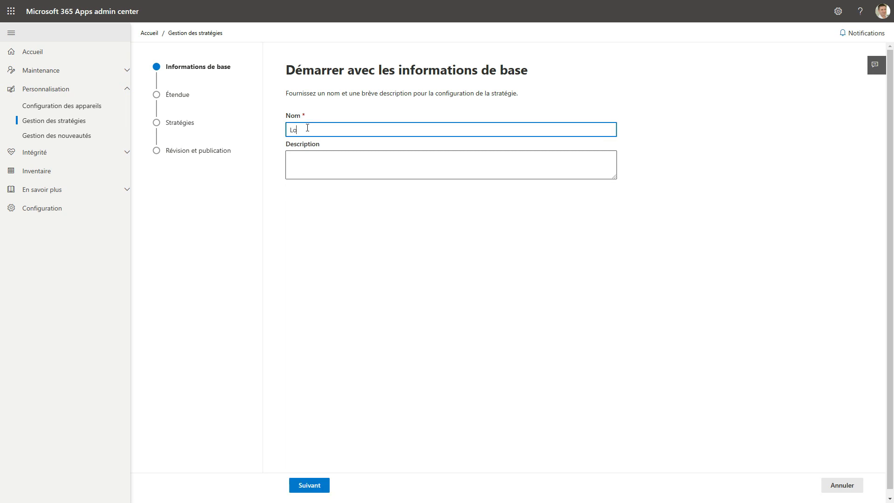
{"action": "type", "text": "op Public Preview"}
{"action": "left_click", "coordinate": [354, 243]}
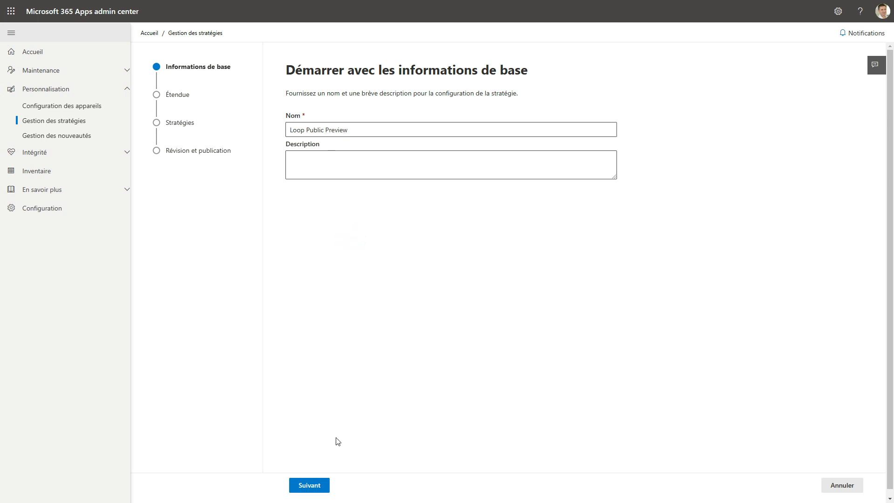
{"action": "left_click", "coordinate": [319, 485]}
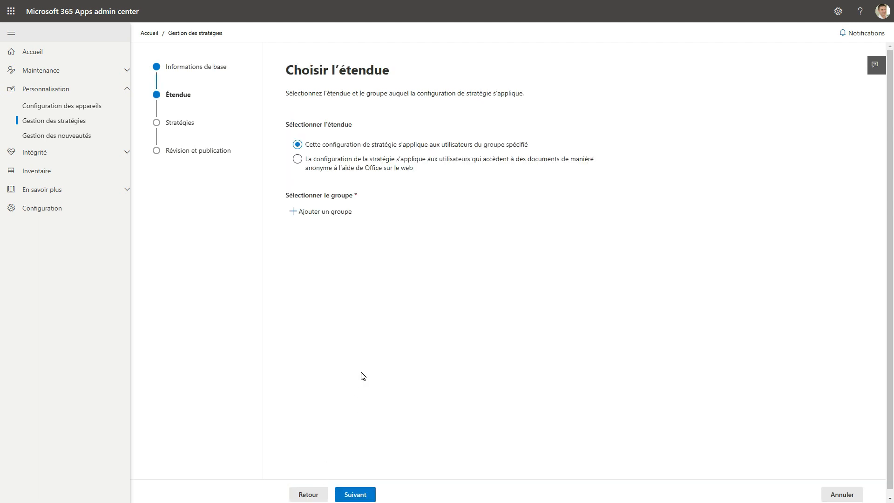
- Scope the policy configuration to users of the security group Loop Public Preview and continue to the policy settings
{"action": "left_click", "coordinate": [323, 214]}
{"action": "left_click", "coordinate": [696, 80]}
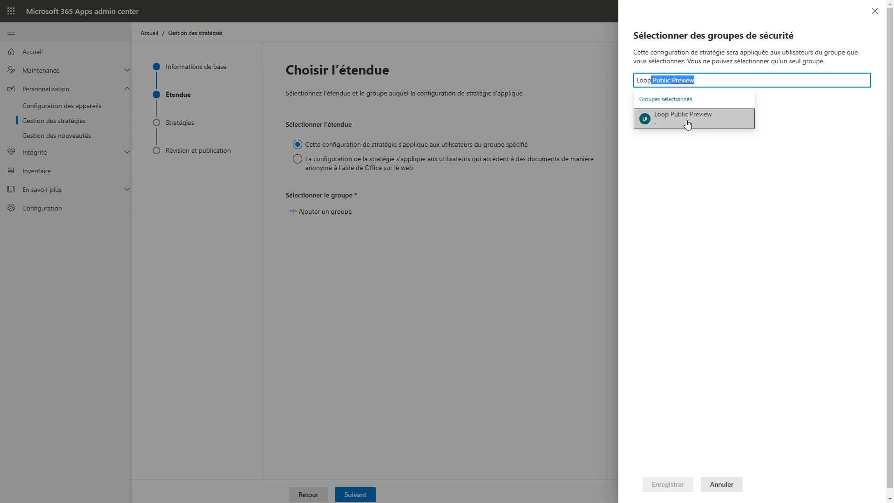
{"action": "left_click", "coordinate": [687, 124]}
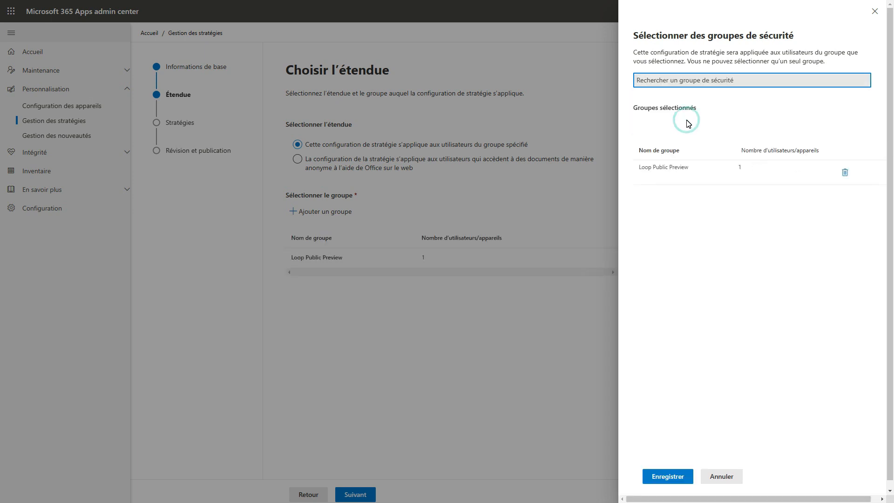
{"action": "left_click", "coordinate": [668, 477]}
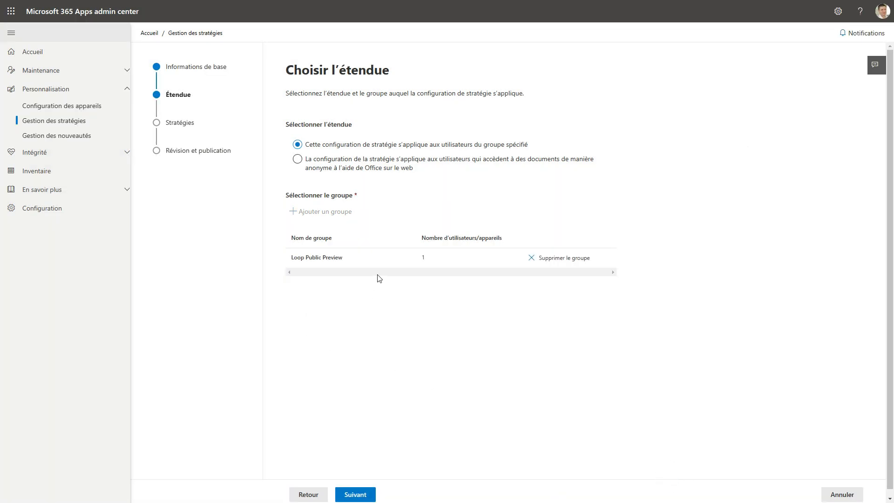
{"action": "left_click", "coordinate": [355, 495]}
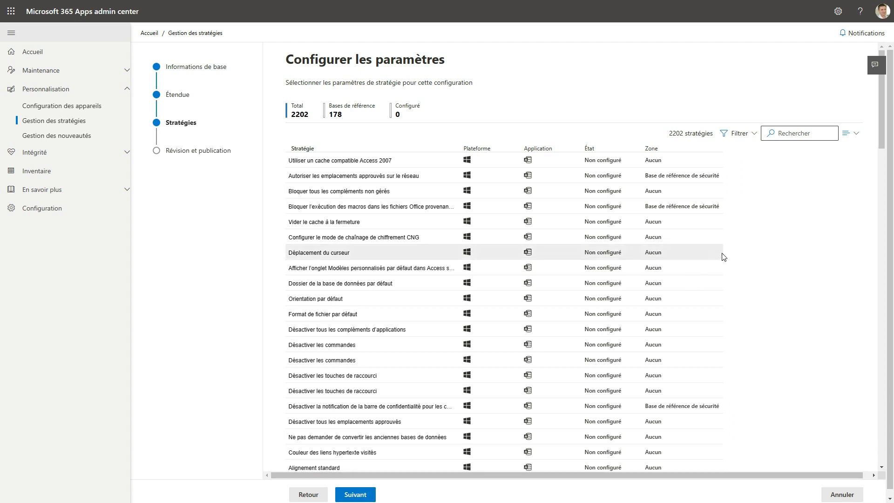
- Search the policies for "loop" and set "Create and view Loop files in Microsoft apps that support Loop" to Activé
{"action": "left_click", "coordinate": [789, 133]}
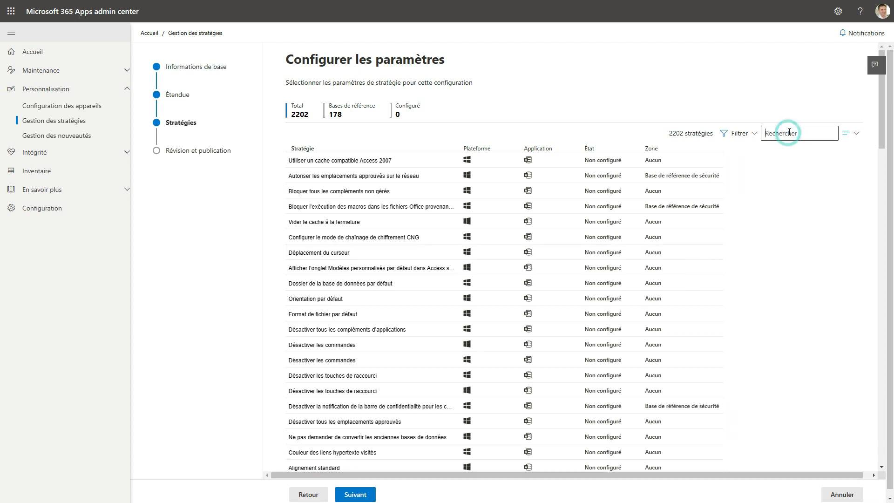
{"action": "type", "text": "loop"}
{"action": "key", "text": "Return"}
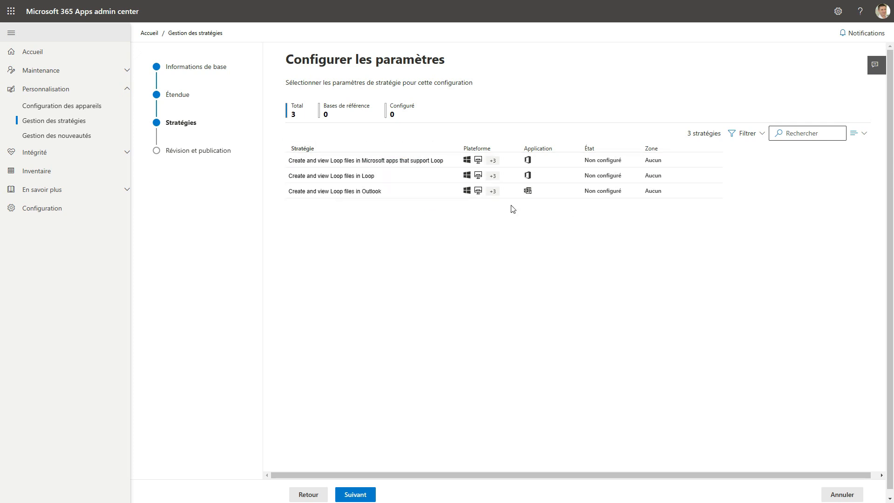
{"action": "left_click", "coordinate": [432, 163]}
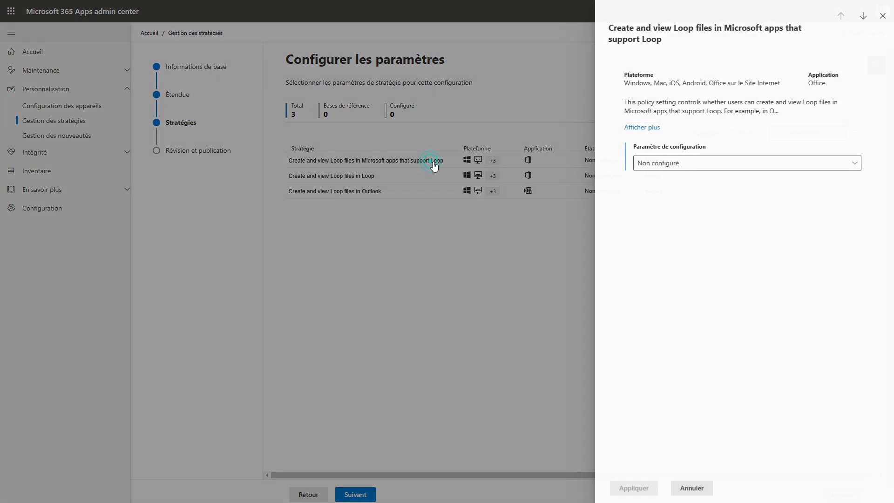
{"action": "left_click", "coordinate": [660, 166]}
{"action": "left_click", "coordinate": [651, 196]}
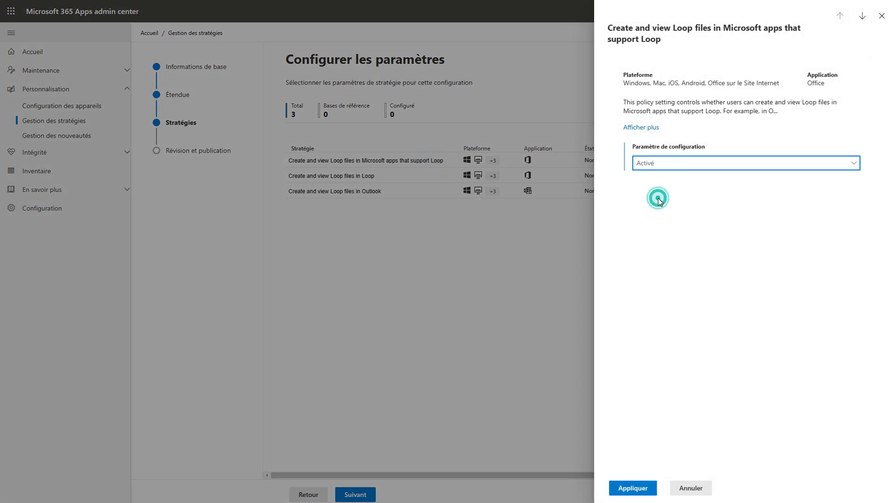
{"action": "left_click", "coordinate": [632, 488]}
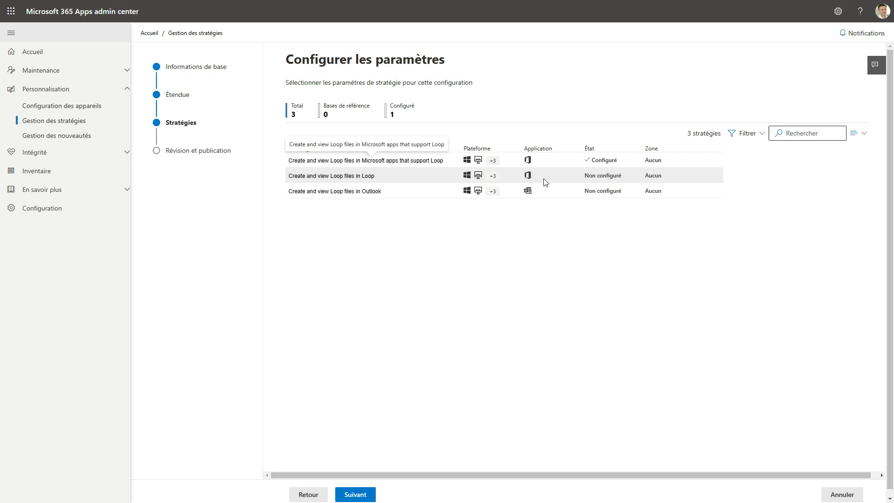
- Set the policy "Create and view Loop files in Loop" to Activé and apply it
{"action": "left_click", "coordinate": [374, 179]}
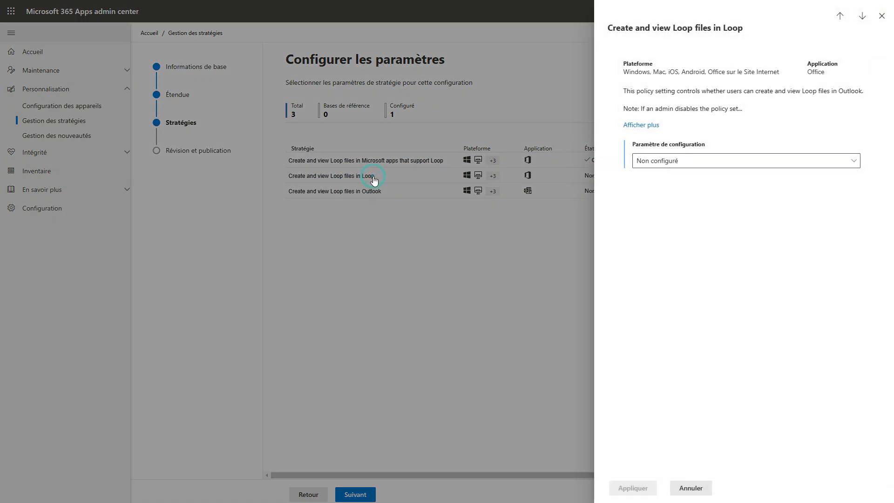
{"action": "left_click", "coordinate": [654, 162]}
{"action": "left_click", "coordinate": [652, 196]}
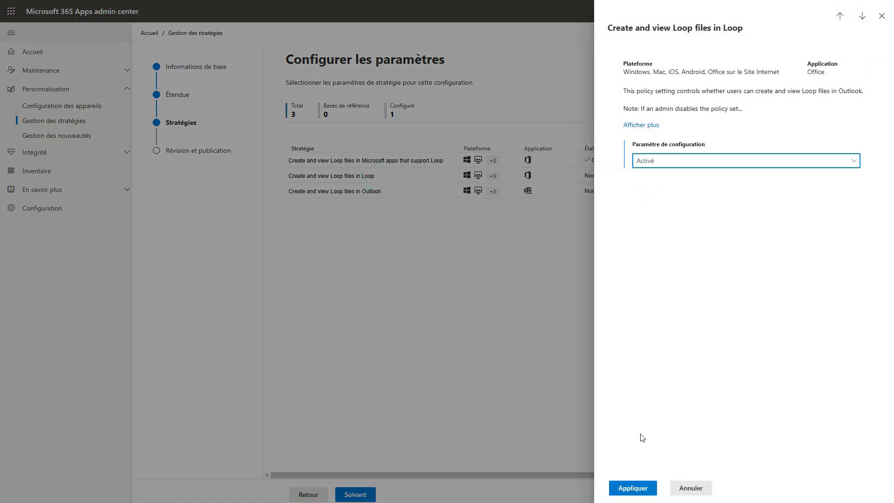
{"action": "left_click", "coordinate": [631, 488]}
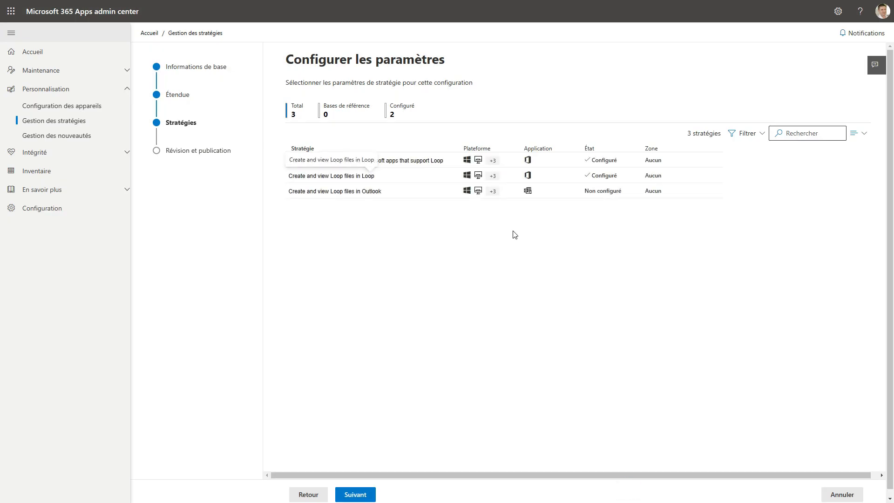
- Set the policy "Create and view Loop files in Outlook" to Activé and apply it
{"action": "left_click", "coordinate": [375, 196]}
{"action": "left_click", "coordinate": [680, 163]}
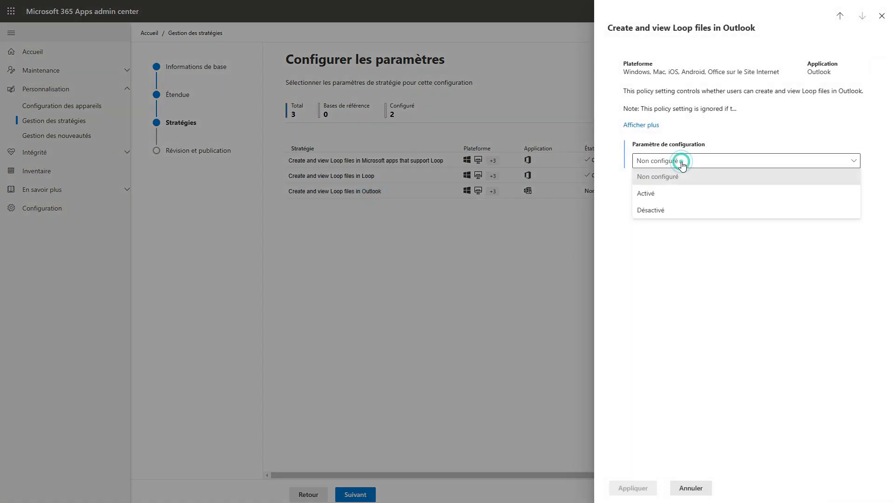
{"action": "left_click", "coordinate": [667, 194]}
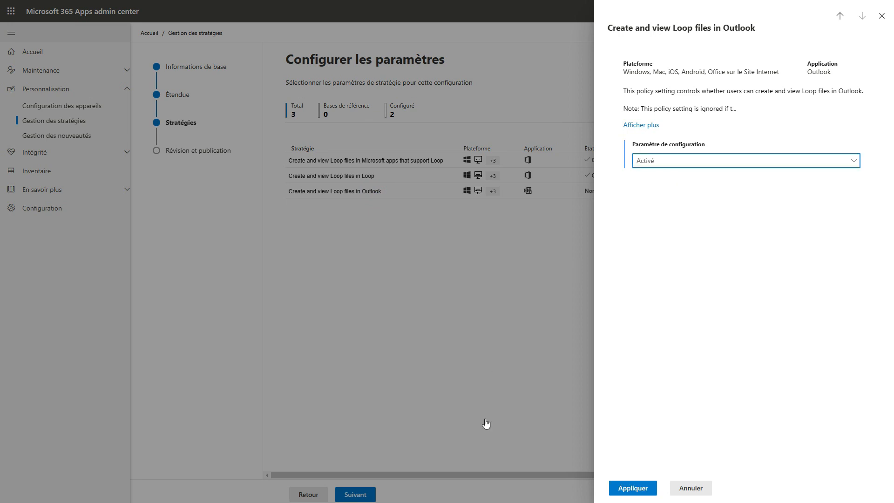
{"action": "left_click", "coordinate": [628, 488]}
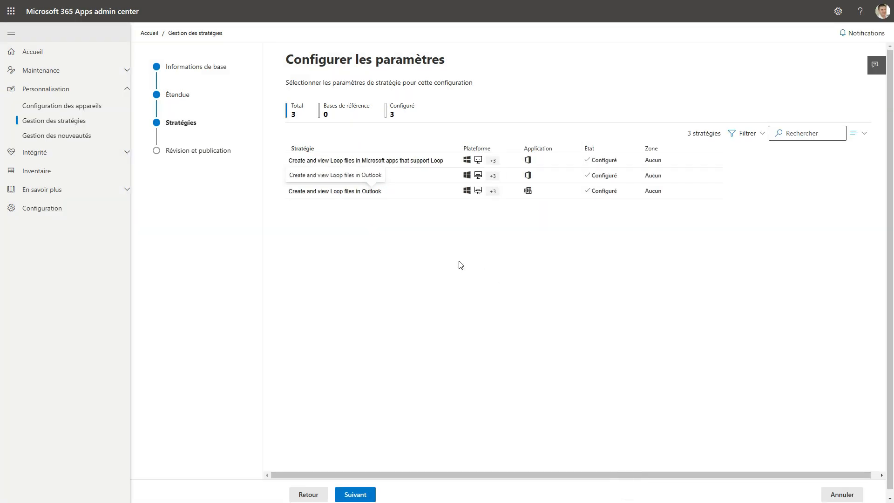
- Proceed to the configuration review, create the Loop Public Preview policy configuration and close the wizard
{"action": "left_click", "coordinate": [364, 495]}
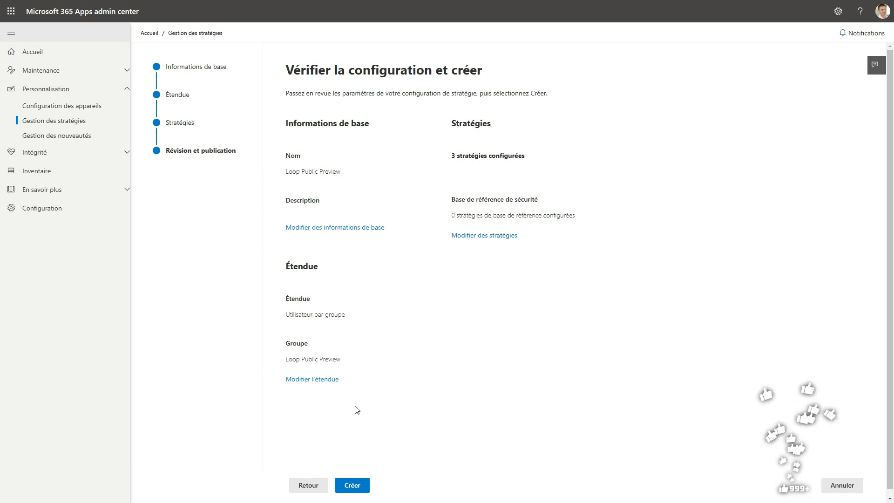
{"action": "left_click", "coordinate": [352, 485]}
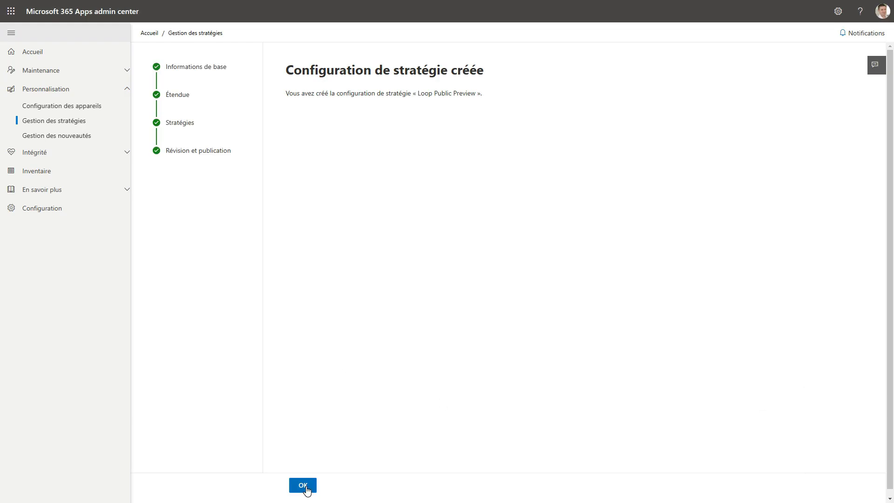
{"action": "left_click", "coordinate": [304, 486]}
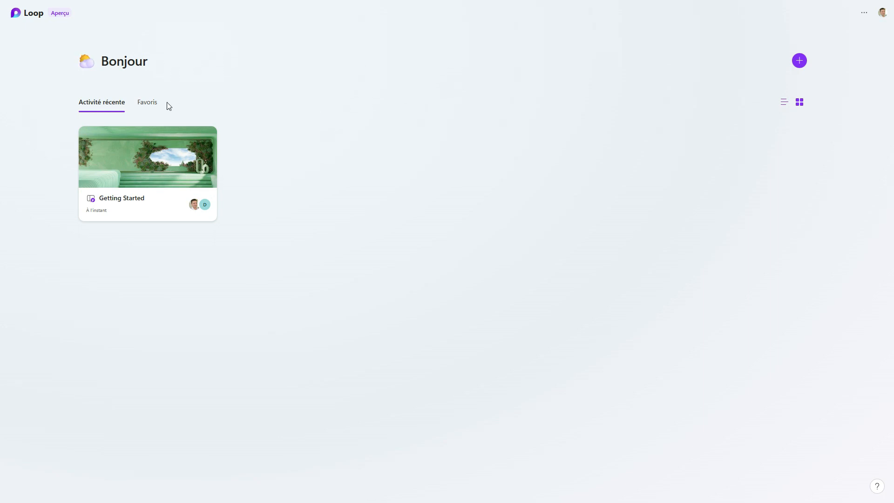
- In Microsoft Loop, look at the favourites, return to recent activity and open the Getting Started workspace
{"action": "left_click", "coordinate": [148, 103]}
{"action": "left_click", "coordinate": [91, 103]}
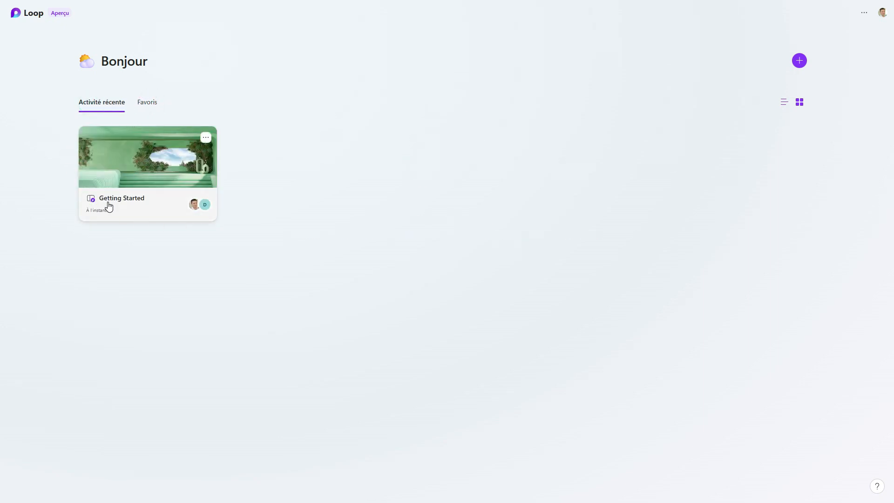
{"action": "left_click", "coordinate": [135, 178]}
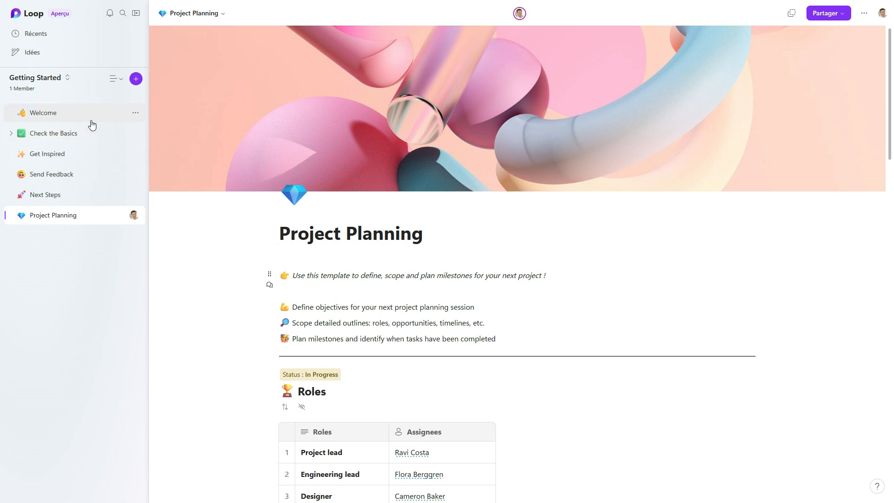
- Expand the Check the Basics subpages and view the Welcome page of the Getting Started workspace
{"action": "left_click", "coordinate": [11, 135]}
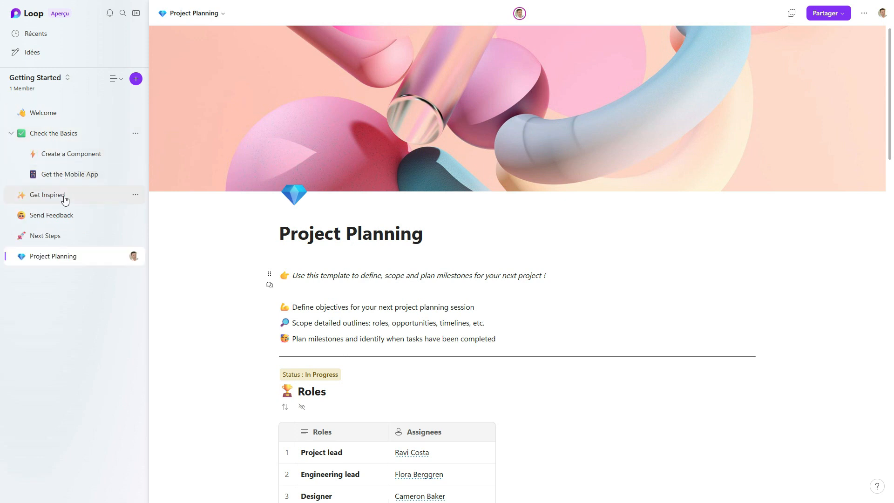
{"action": "left_click", "coordinate": [54, 115]}
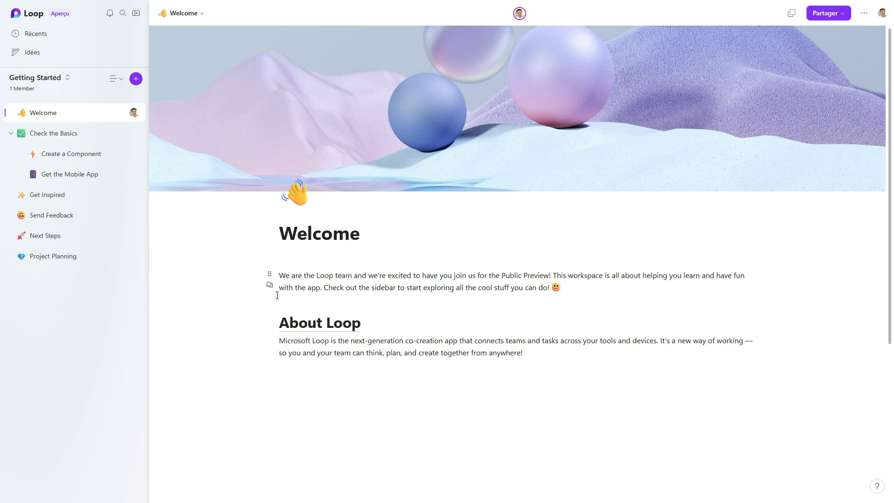
{"action": "left_click", "coordinate": [297, 233]}
- Read the Check the Basics page and try ticking and unticking the first and third Page Basics items
{"action": "left_click", "coordinate": [47, 133]}
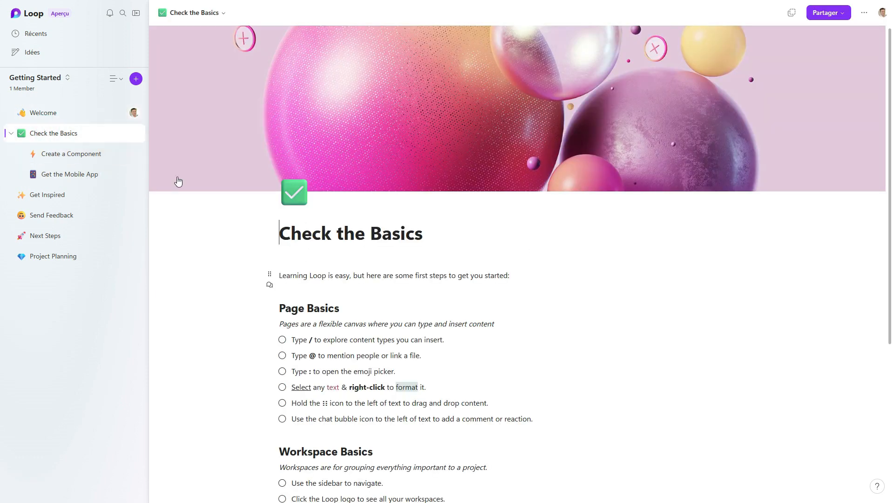
{"action": "scroll", "coordinate": [208, 275], "scroll_direction": "down", "scroll_amount": 3}
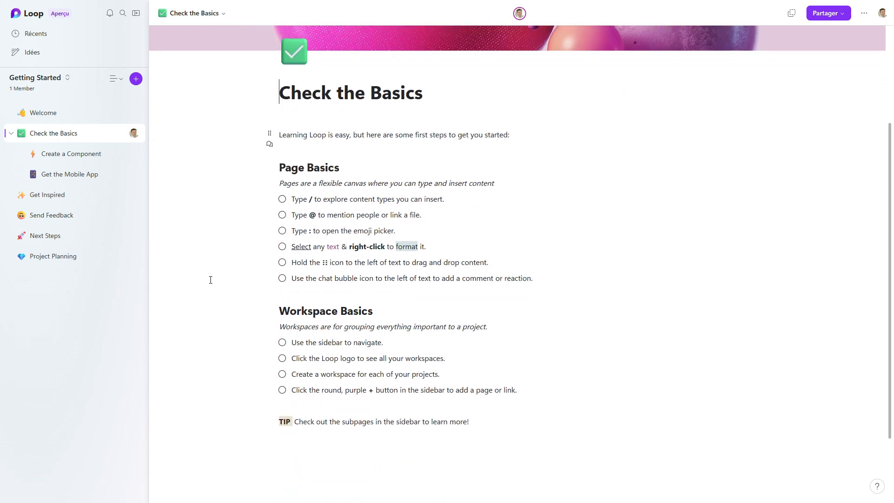
{"action": "left_click", "coordinate": [282, 196]}
{"action": "left_click", "coordinate": [282, 197]}
{"action": "left_click", "coordinate": [282, 228]}
{"action": "left_click", "coordinate": [283, 228]}
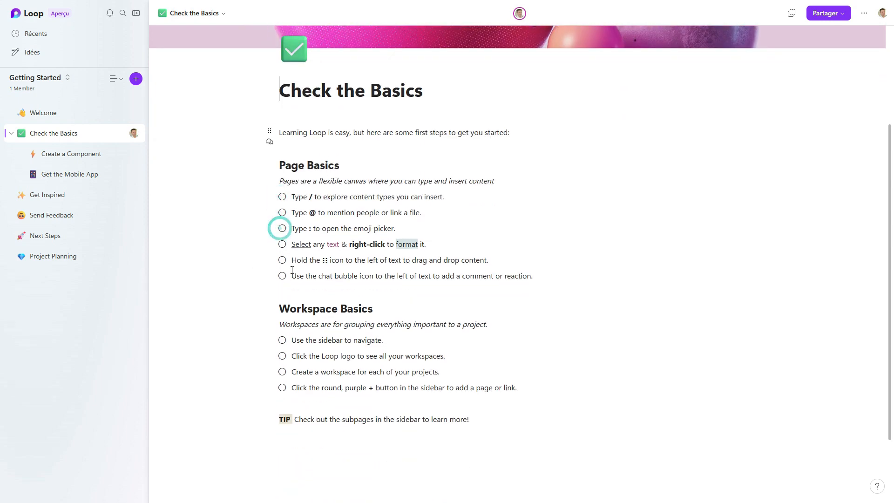
- Look through the Create a Component page and read the iOS and Android instructions on Get the Mobile App
{"action": "left_click", "coordinate": [78, 155]}
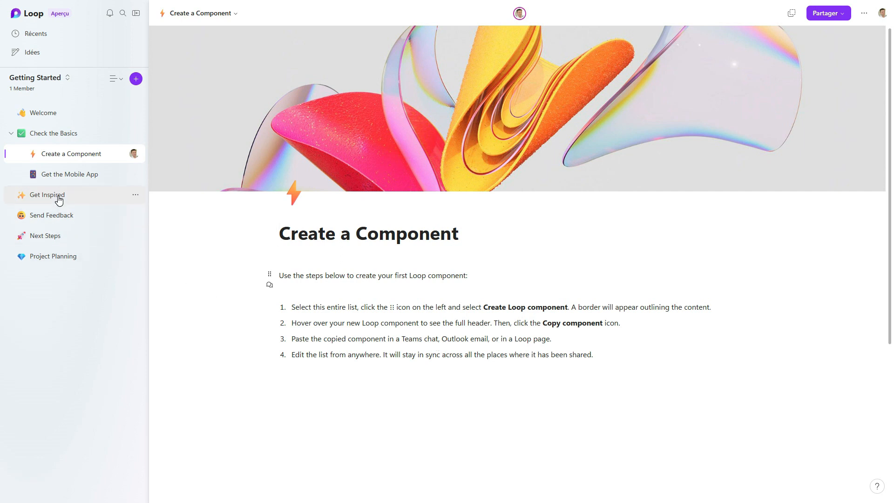
{"action": "left_click", "coordinate": [55, 177]}
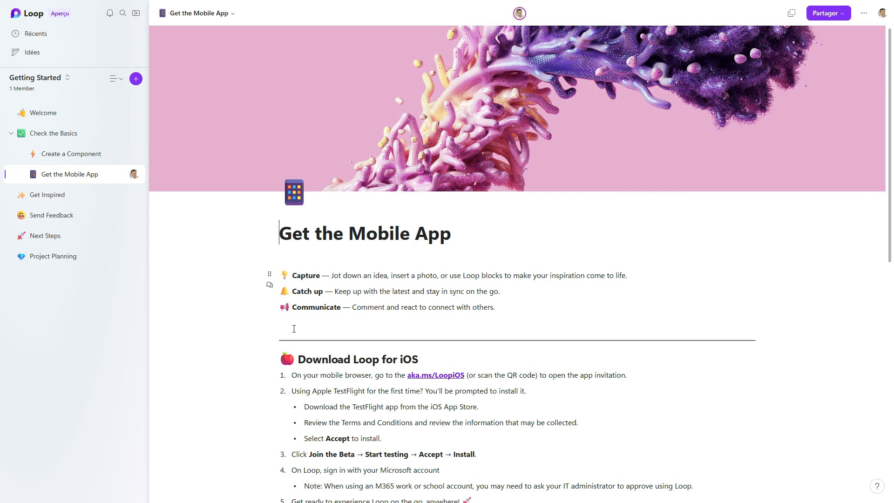
{"action": "scroll", "coordinate": [294, 329], "scroll_direction": "down", "scroll_amount": 2}
{"action": "scroll", "coordinate": [453, 306], "scroll_direction": "down", "scroll_amount": 4}
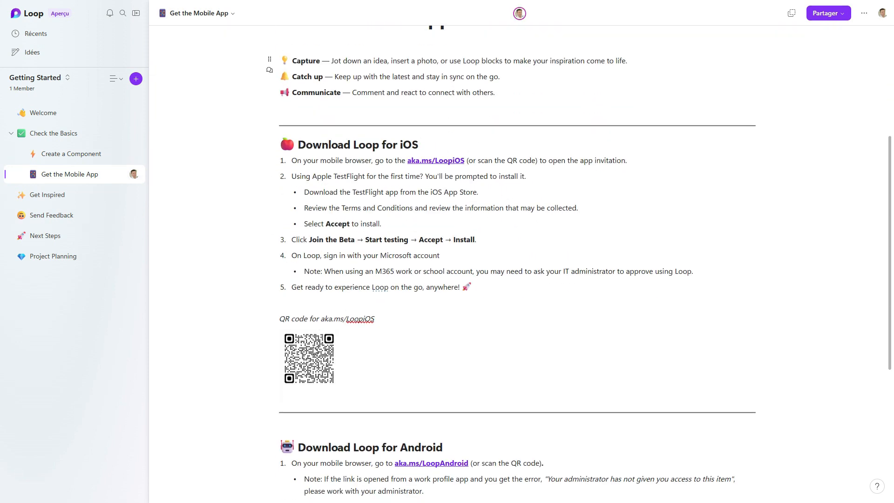
{"action": "scroll", "coordinate": [300, 368], "scroll_direction": "down", "scroll_amount": 7}
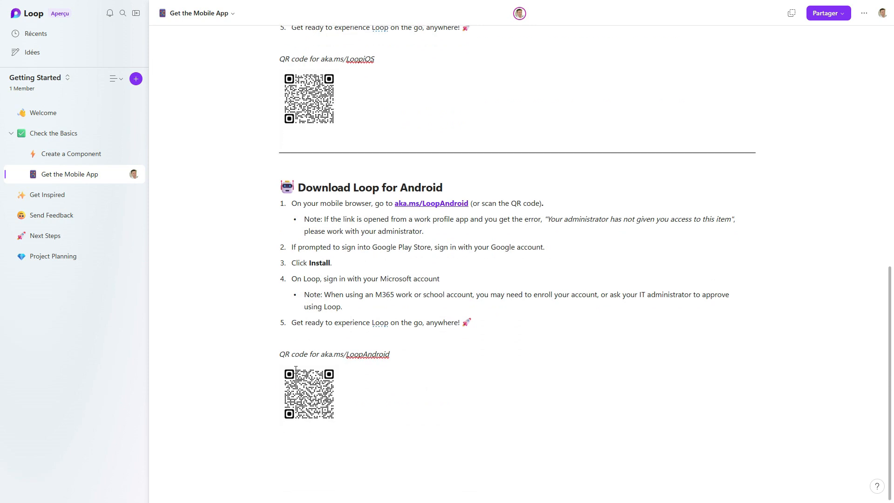
- View the Get Inspired page and try the ideas table's width toggle, restoring the original width
{"action": "left_click", "coordinate": [60, 196]}
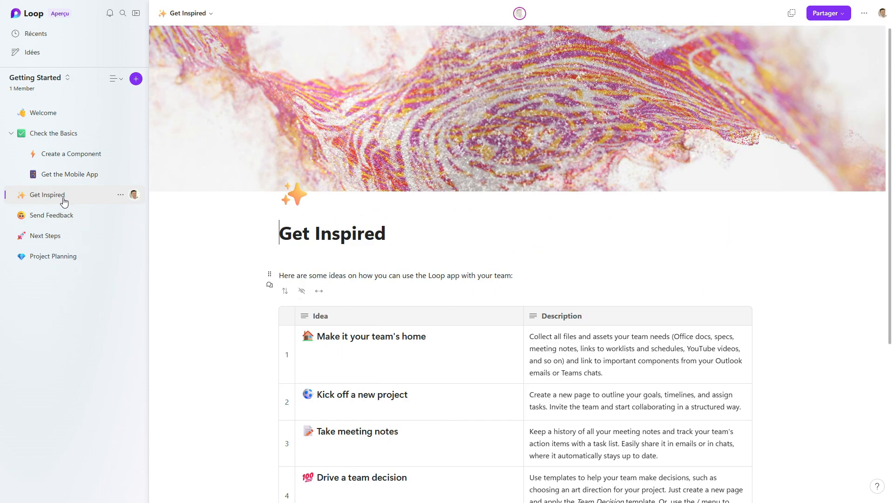
{"action": "scroll", "coordinate": [228, 263], "scroll_direction": "down", "scroll_amount": 4}
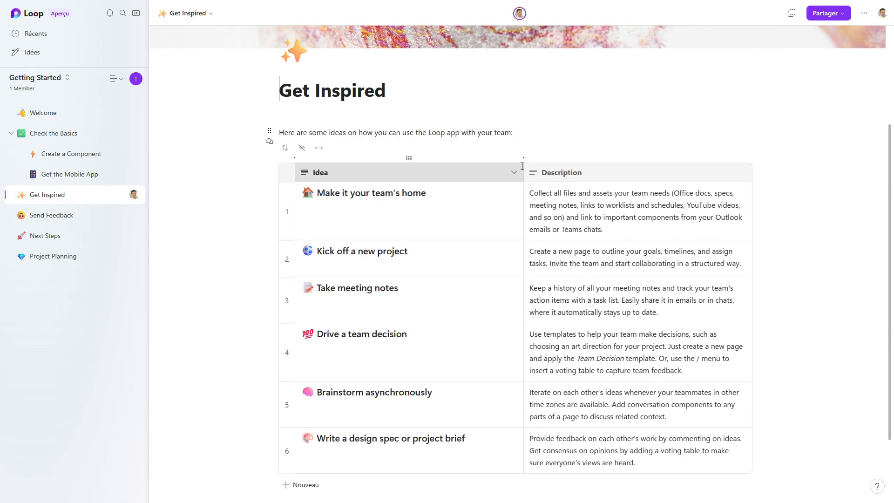
{"action": "left_click", "coordinate": [317, 152]}
{"action": "left_click", "coordinate": [317, 153]}
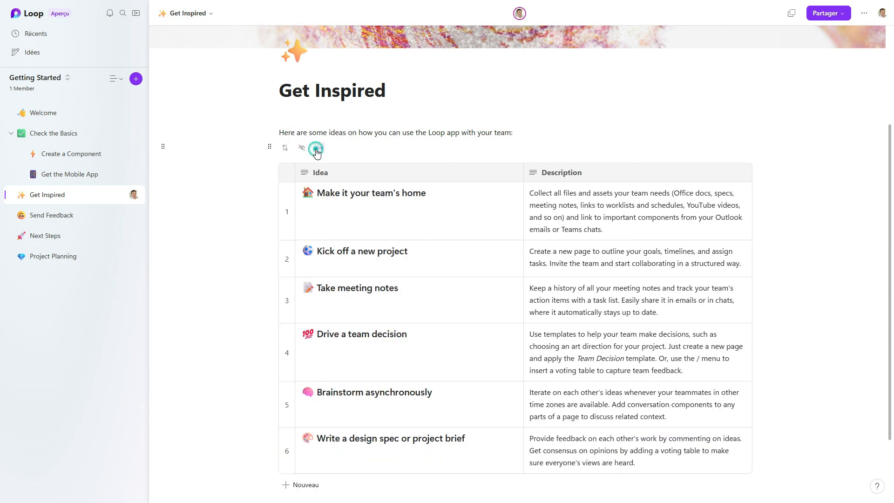
- Try hiding the Idea and Description columns of the Get Inspired table one at a time, showing each again
{"action": "left_click", "coordinate": [301, 148]}
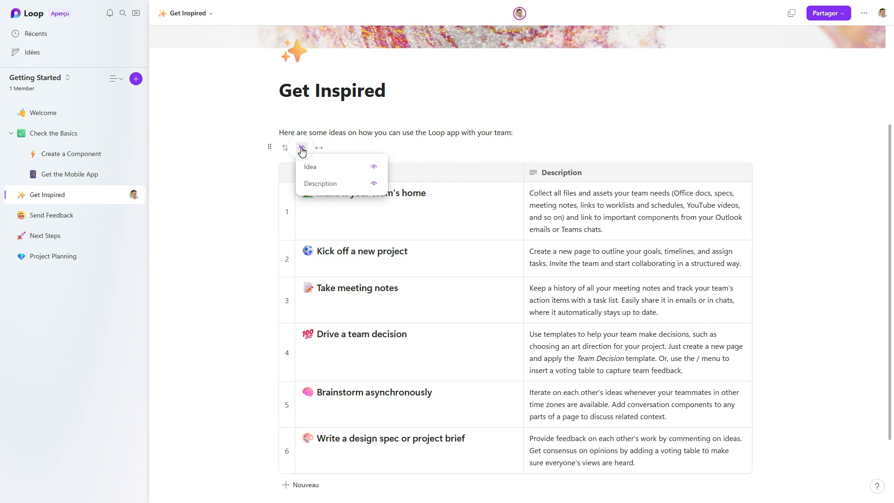
{"action": "left_click", "coordinate": [312, 168]}
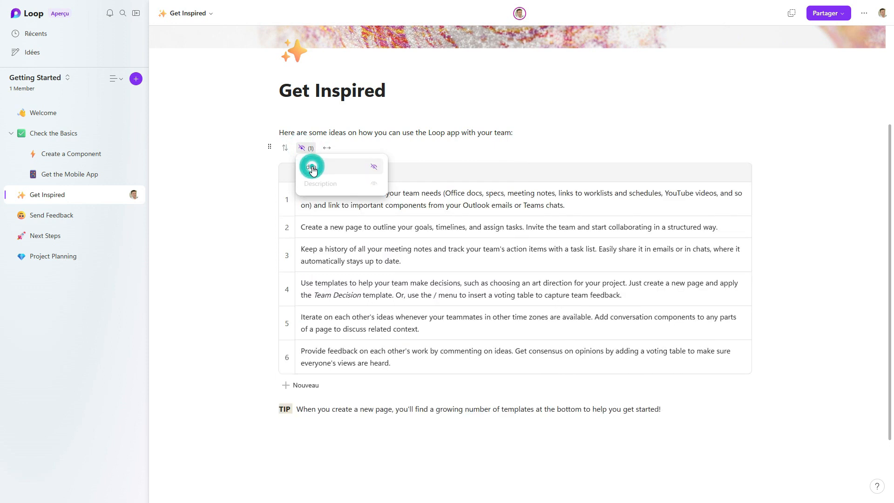
{"action": "left_click", "coordinate": [312, 166]}
{"action": "left_click", "coordinate": [314, 191]}
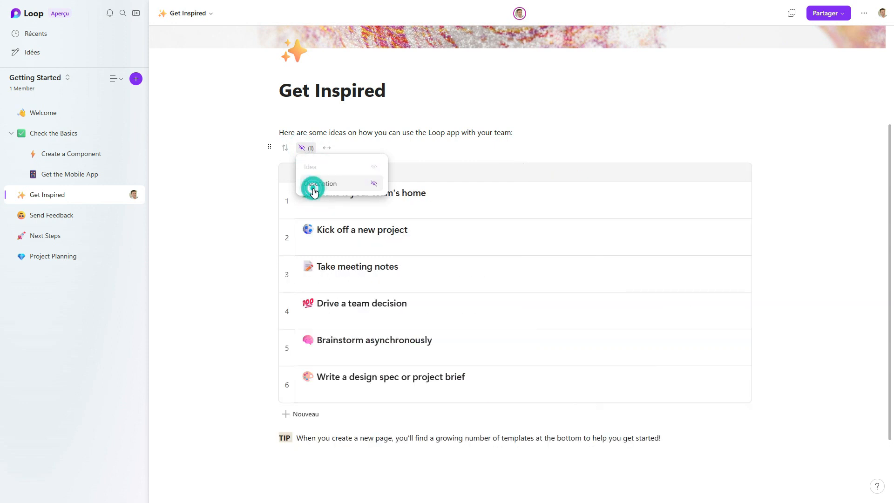
{"action": "left_click", "coordinate": [314, 192]}
{"action": "left_click", "coordinate": [247, 183]}
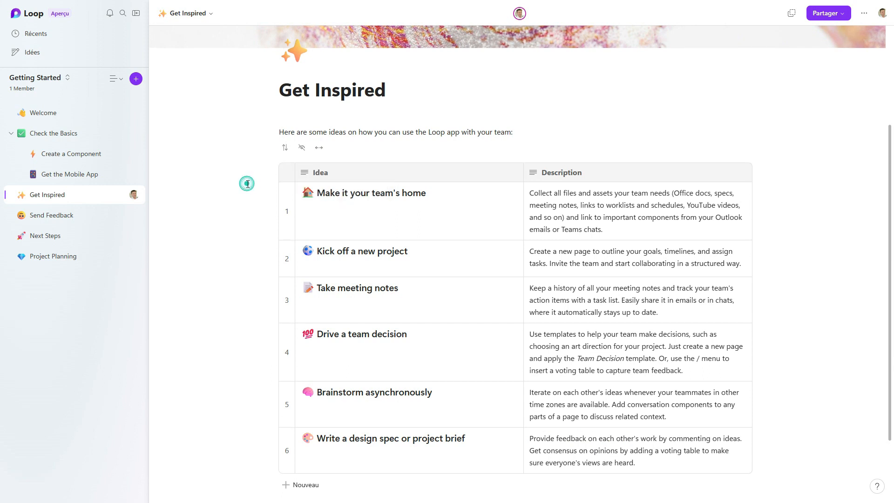
- Check the end of the Get Inspired page and read the Send Feedback page
{"action": "scroll", "coordinate": [298, 308], "scroll_direction": "down", "scroll_amount": 2}
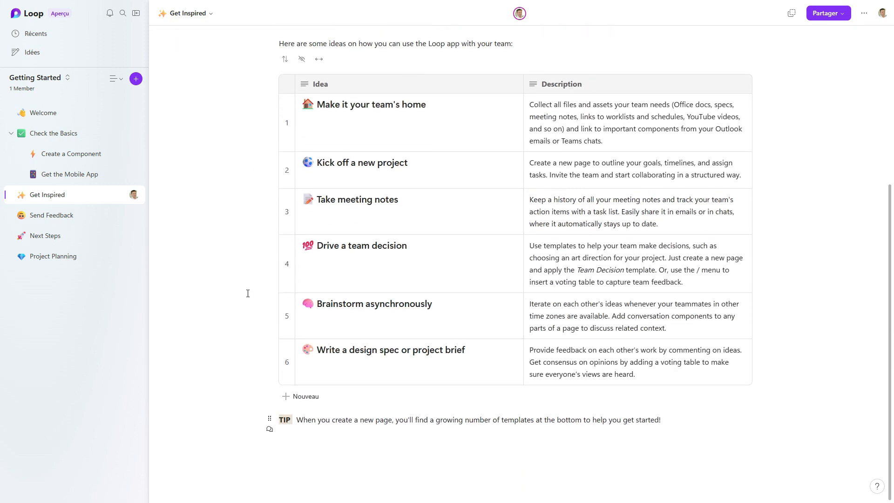
{"action": "left_click", "coordinate": [84, 217]}
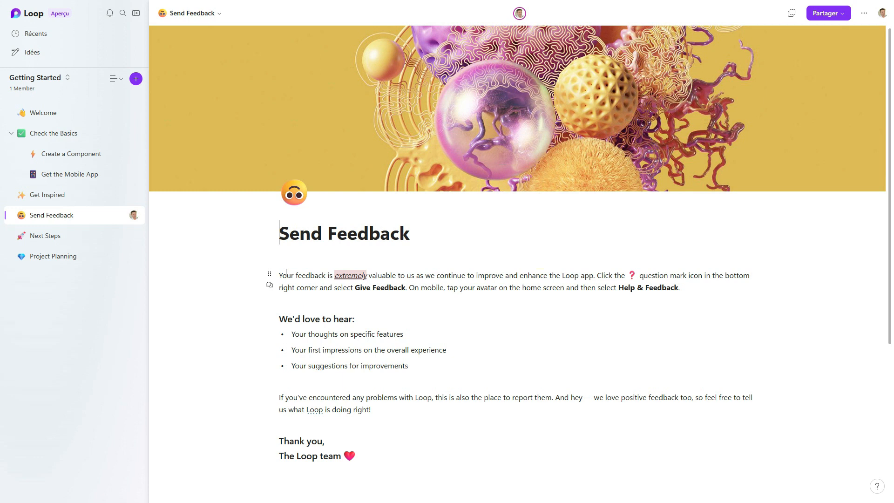
{"action": "scroll", "coordinate": [259, 302], "scroll_direction": "down", "scroll_amount": 2}
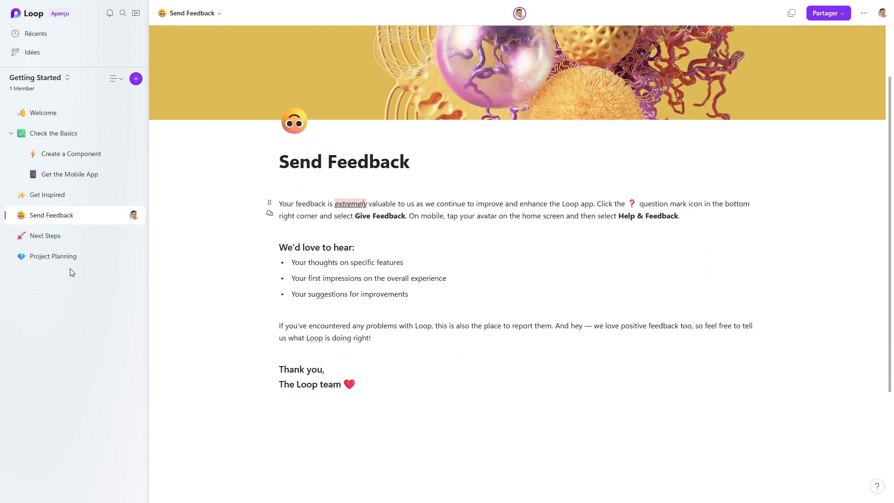
- On the Next Steps page, set the progress of "Go to the workspace overview." to Done!
{"action": "left_click", "coordinate": [69, 240]}
{"action": "scroll", "coordinate": [685, 218], "scroll_direction": "down", "scroll_amount": 2}
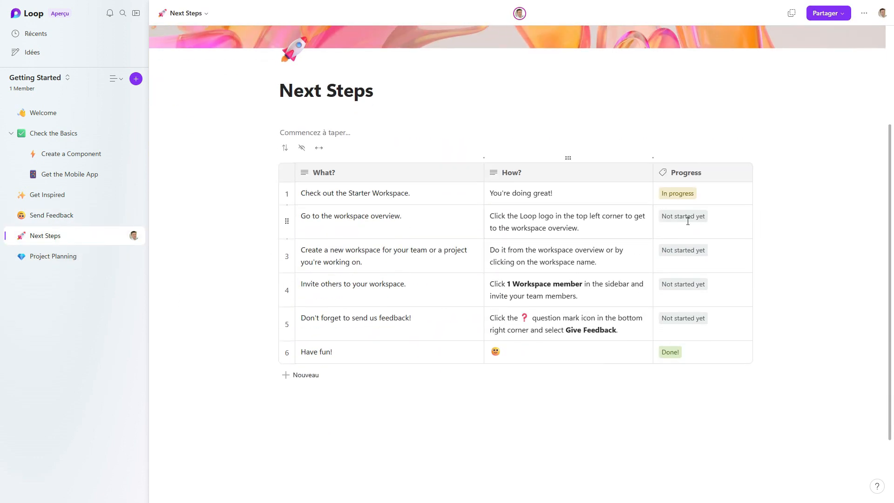
{"action": "left_click", "coordinate": [686, 217]}
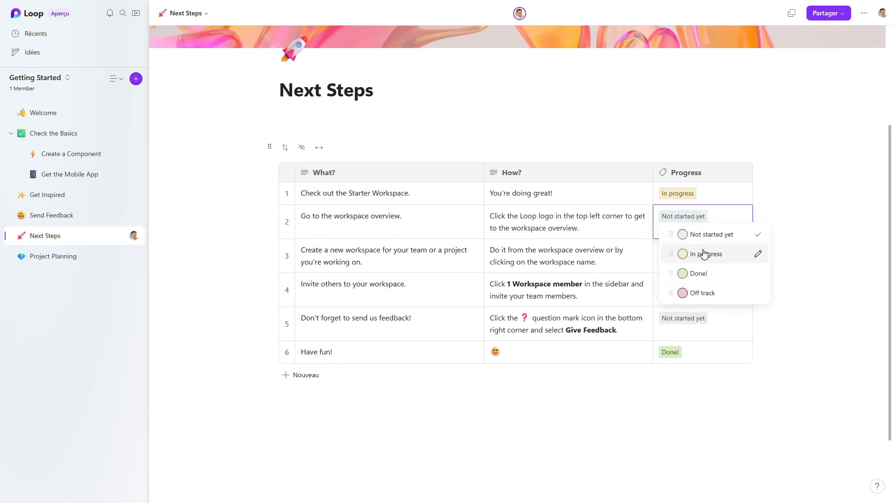
{"action": "left_click", "coordinate": [694, 273]}
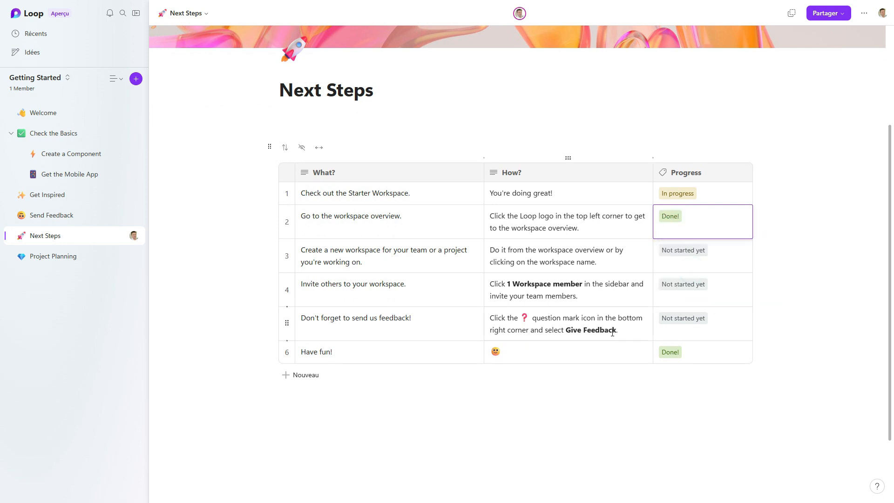
- Examine the Project Planning page down to its Milestones table, including the end-date calendar of the second milestone
{"action": "left_click", "coordinate": [67, 255]}
{"action": "scroll", "coordinate": [253, 273], "scroll_direction": "down", "scroll_amount": 5}
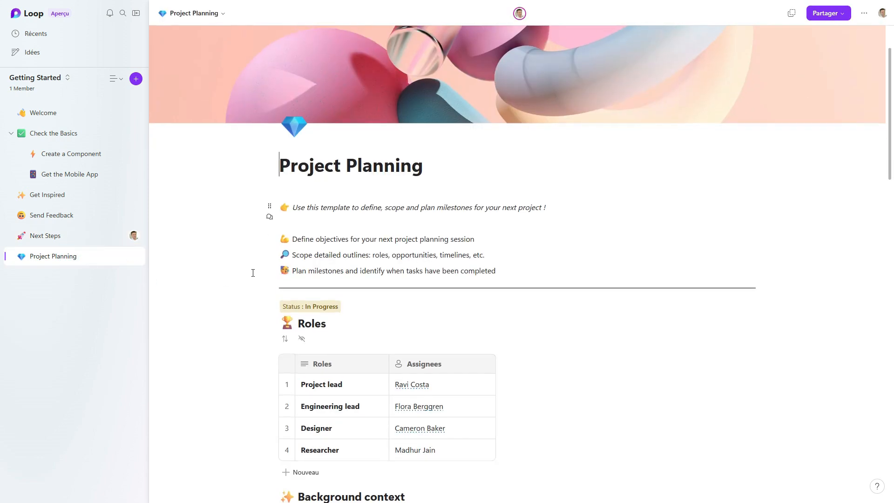
{"action": "scroll", "coordinate": [253, 274], "scroll_direction": "down", "scroll_amount": 9}
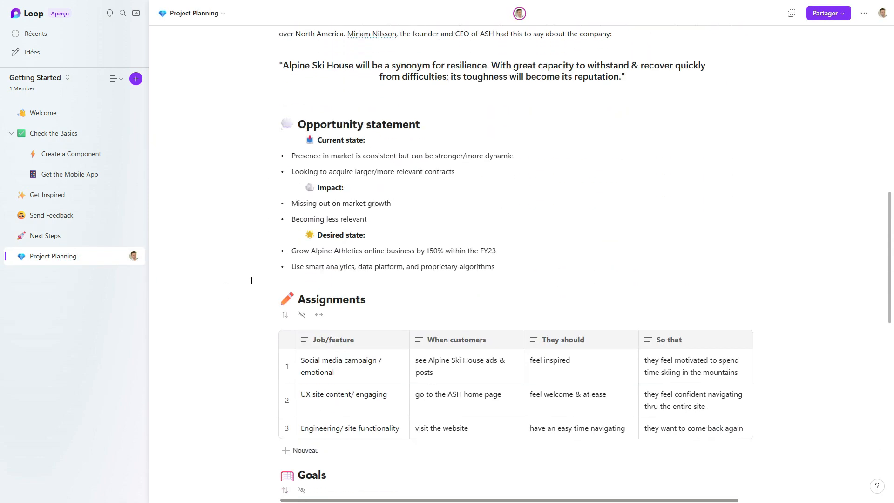
{"action": "scroll", "coordinate": [252, 282], "scroll_direction": "down", "scroll_amount": 3}
{"action": "scroll", "coordinate": [253, 282], "scroll_direction": "down", "scroll_amount": 6}
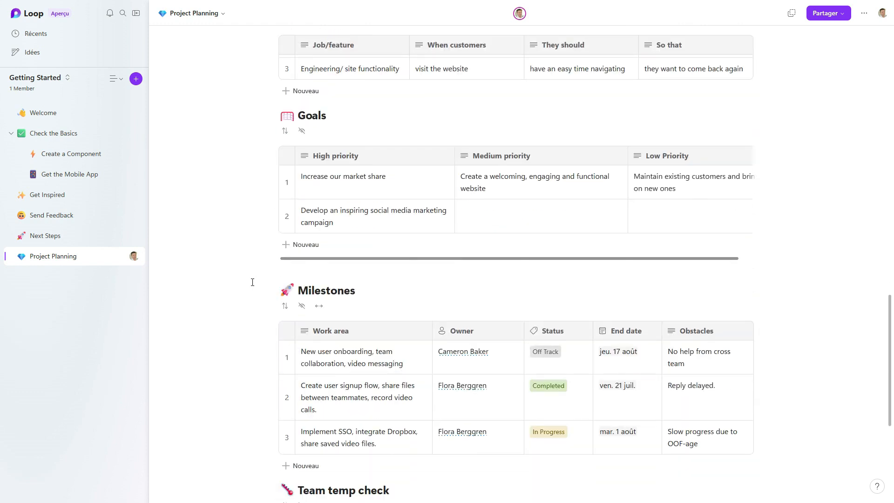
{"action": "scroll", "coordinate": [253, 283], "scroll_direction": "down", "scroll_amount": 2}
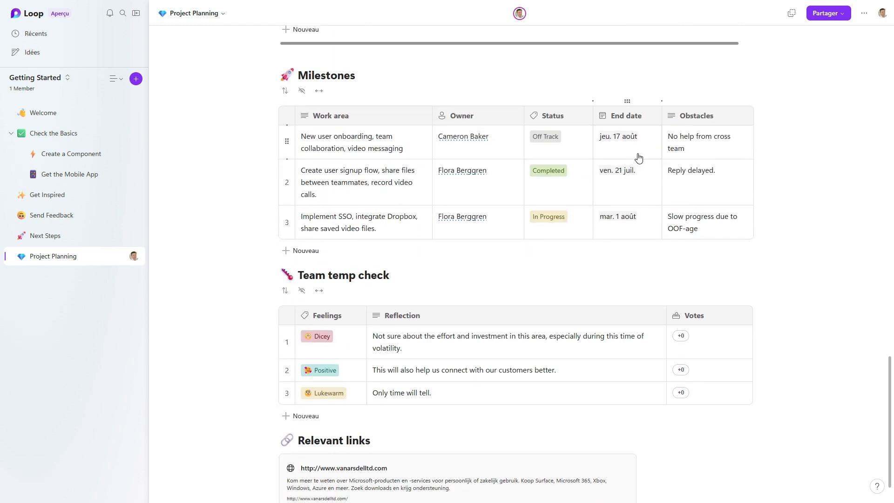
{"action": "left_click", "coordinate": [633, 171]}
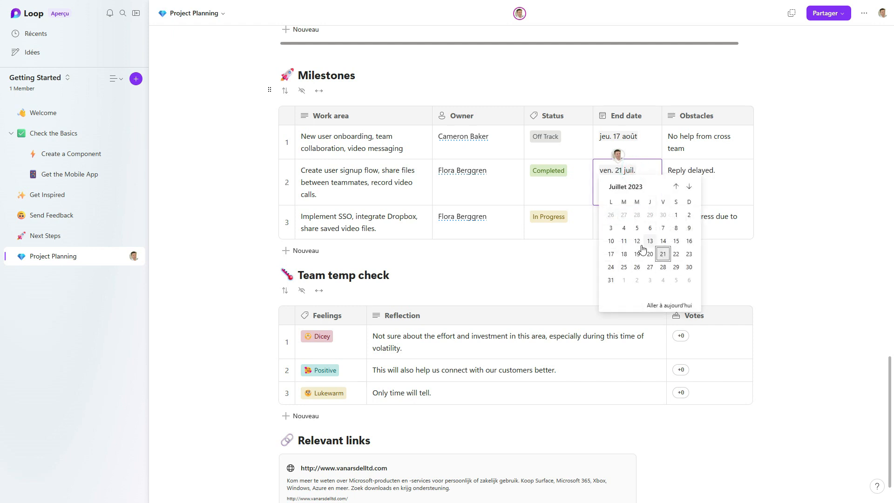
{"action": "left_click", "coordinate": [766, 256]}
- In the Team temp check table, try Positive as the first row's feeling and set it back to Dicey
{"action": "scroll", "coordinate": [431, 333], "scroll_direction": "down", "scroll_amount": 1}
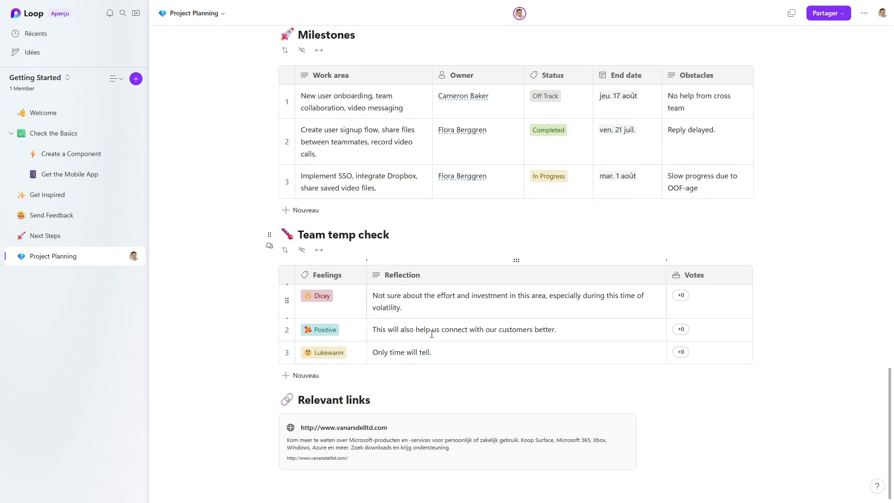
{"action": "left_click", "coordinate": [324, 301]}
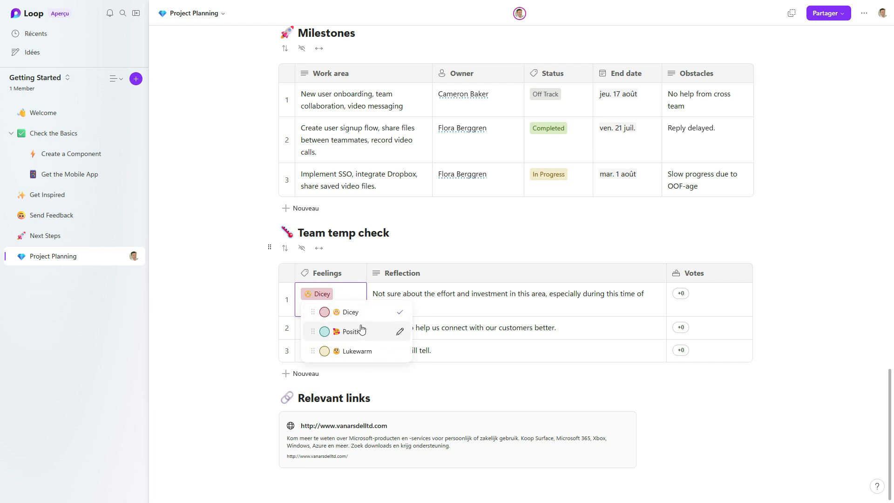
{"action": "left_click", "coordinate": [354, 332]}
{"action": "left_click", "coordinate": [328, 293]}
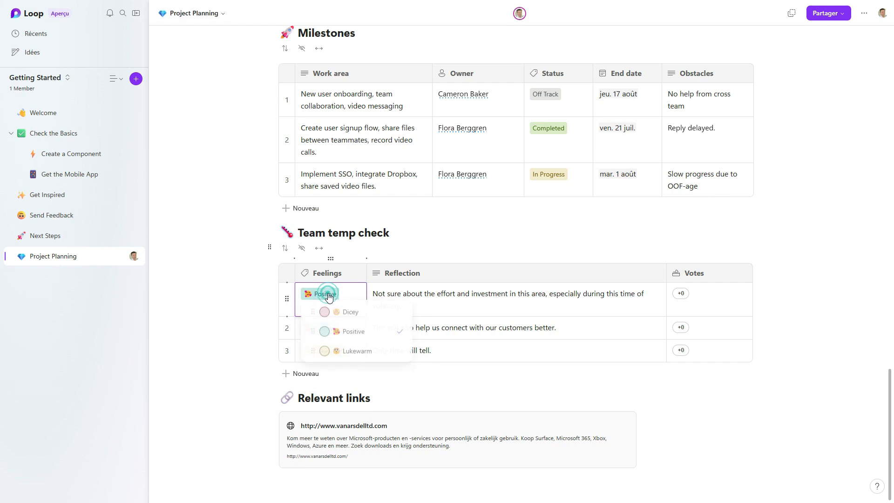
{"action": "left_click", "coordinate": [345, 313]}
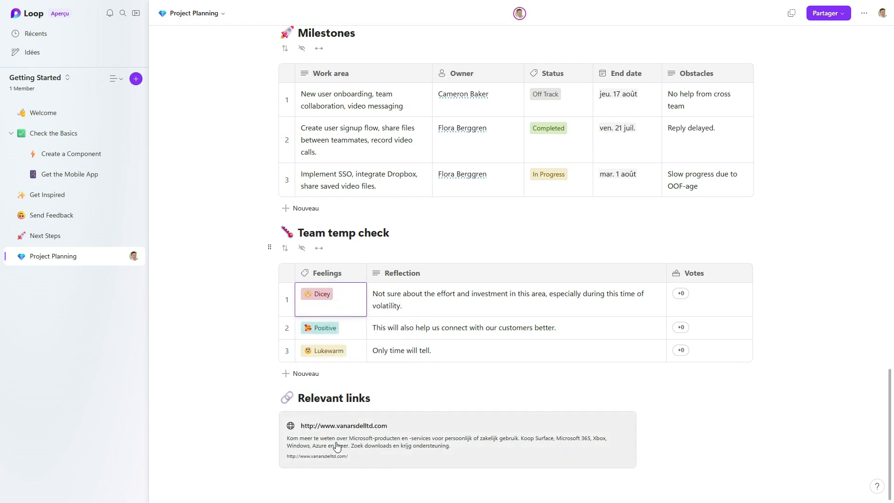
- Look back over the Project Planning page up to its cover and return to the Loop workspace overview
{"action": "scroll", "coordinate": [226, 192], "scroll_direction": "up", "scroll_amount": 12}
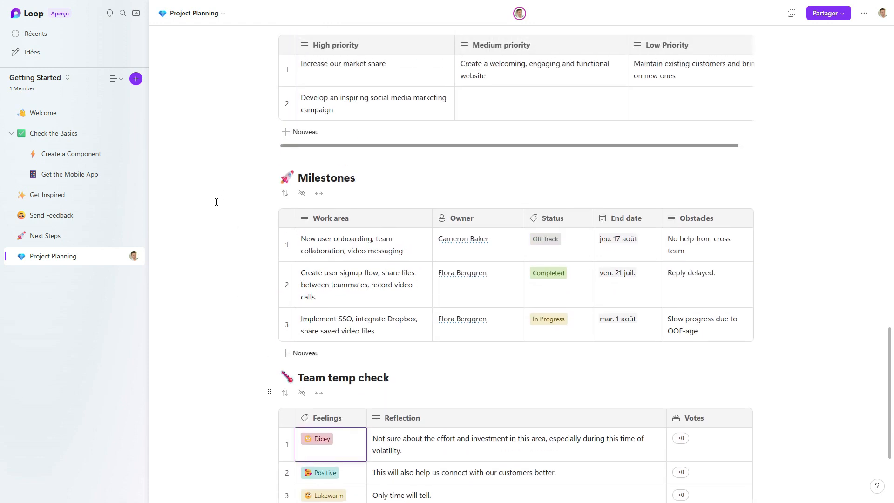
{"action": "scroll", "coordinate": [214, 205], "scroll_direction": "up", "scroll_amount": 15}
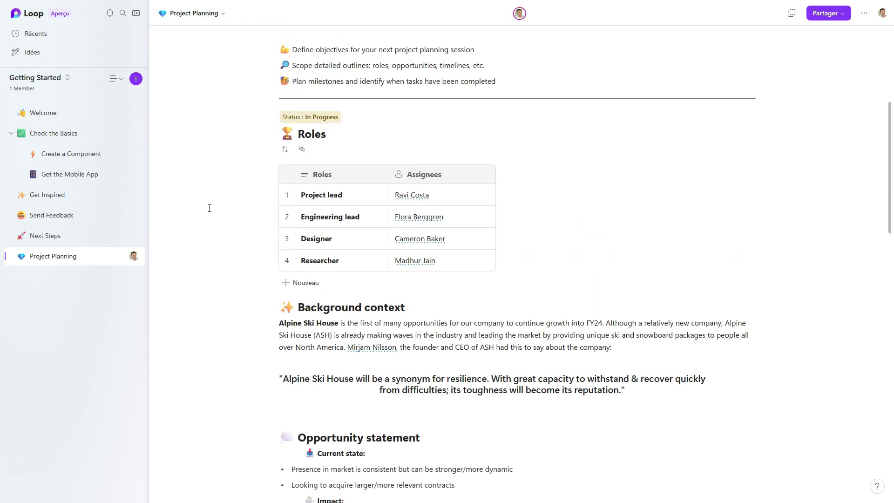
{"action": "scroll", "coordinate": [208, 208], "scroll_direction": "up", "scroll_amount": 1}
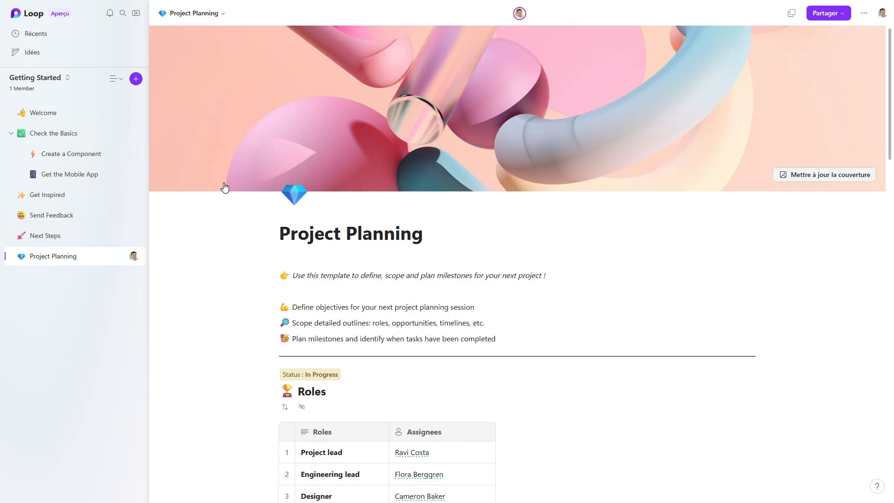
{"action": "left_click", "coordinate": [41, 19]}
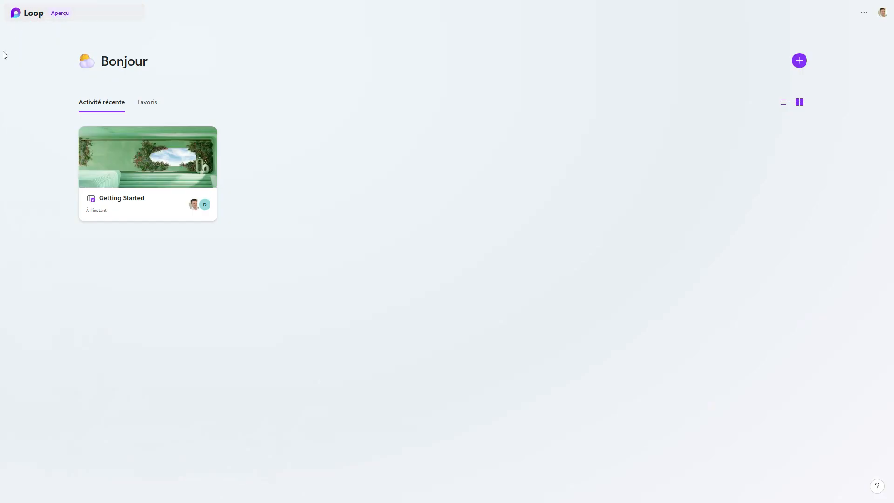
- Create a new workspace titled Workspace with the first grinning-face emoji as its icon
{"action": "left_click", "coordinate": [799, 61]}
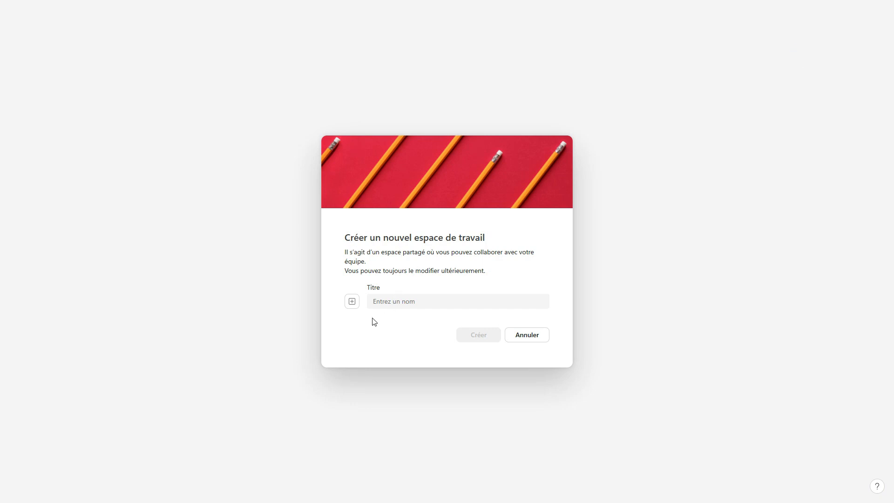
{"action": "left_click", "coordinate": [353, 302]}
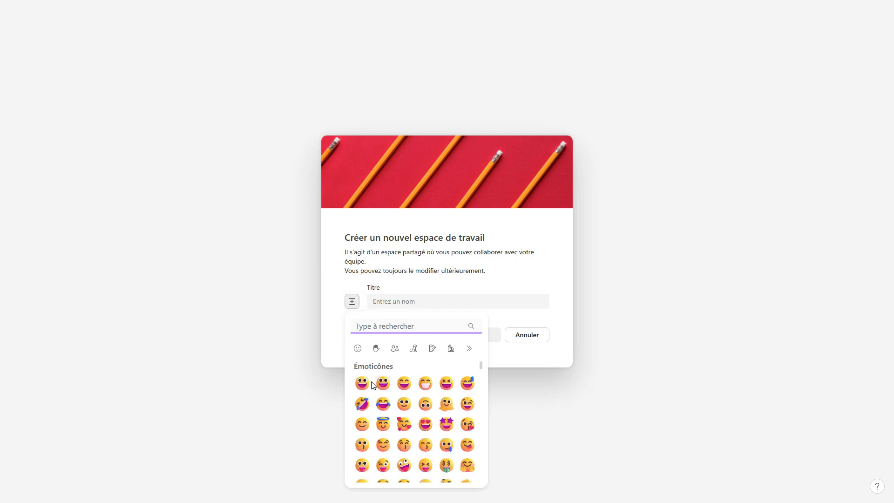
{"action": "scroll", "coordinate": [368, 410], "scroll_direction": "down", "scroll_amount": 1}
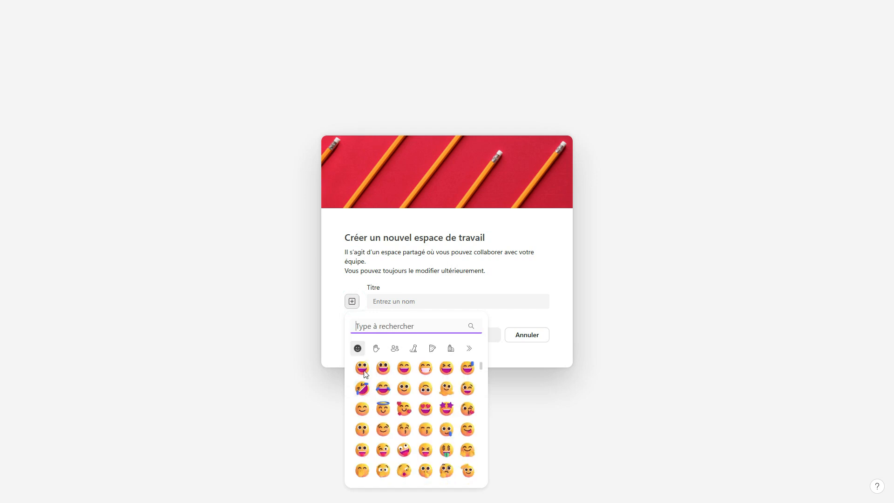
{"action": "left_click", "coordinate": [363, 367]}
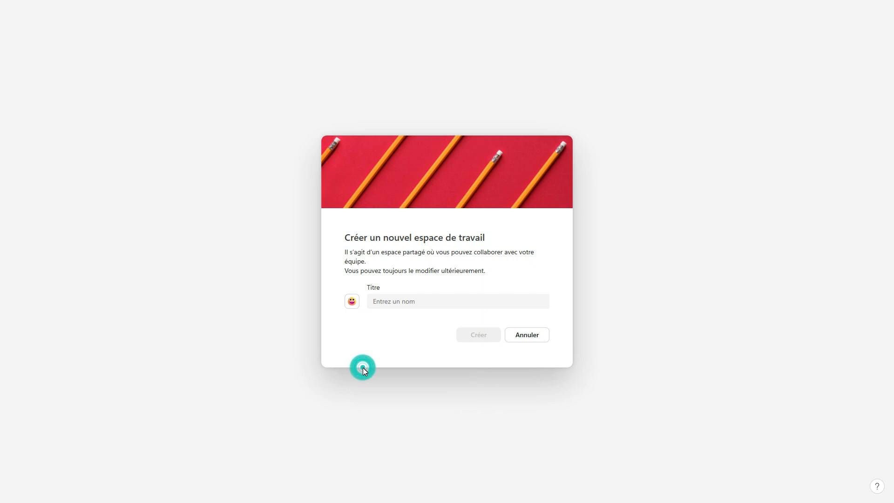
{"action": "left_click", "coordinate": [385, 302]}
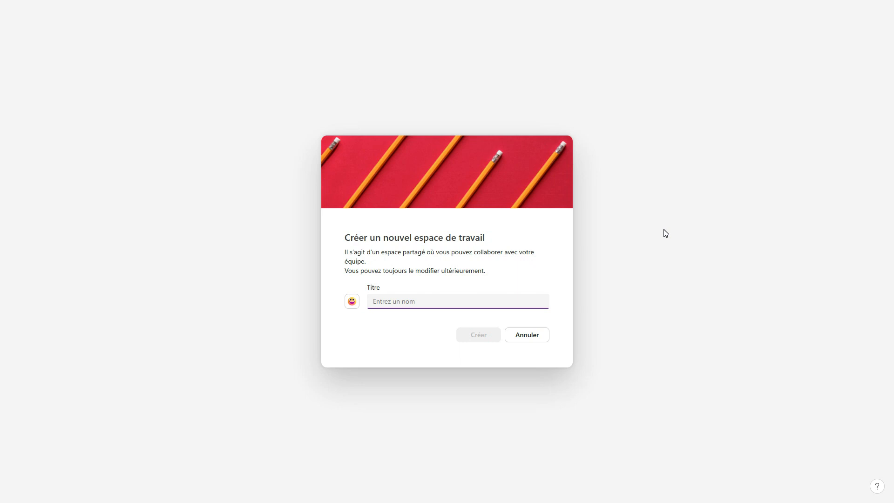
{"action": "type", "text": "Workspace"}
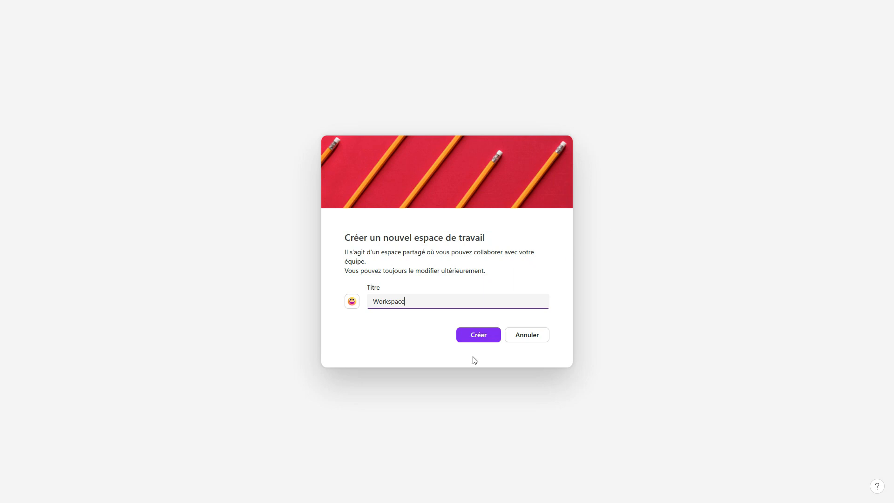
{"action": "left_click", "coordinate": [476, 336]}
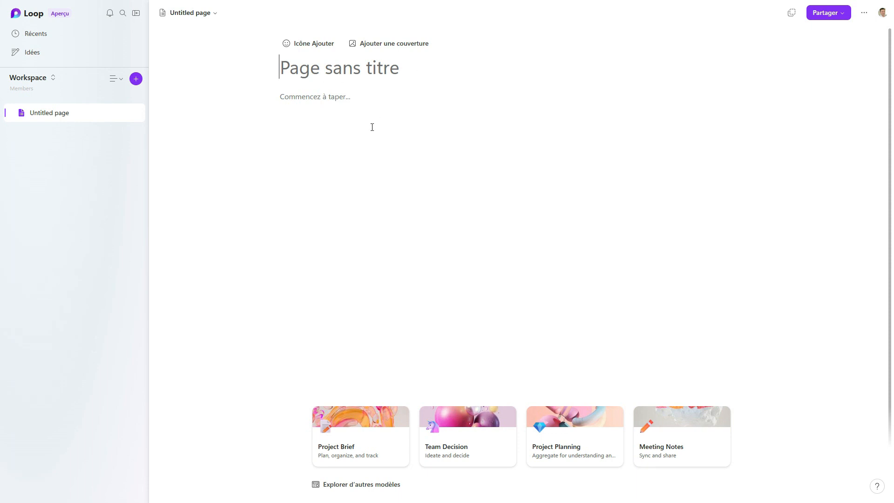
- Give the untitled page the party-face emoji as icon and the pink and purple spheres image as cover
{"action": "left_click", "coordinate": [300, 49]}
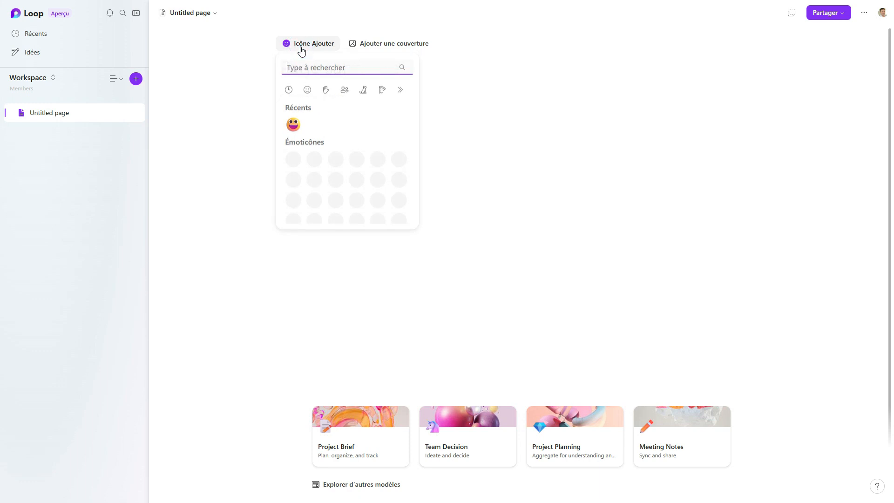
{"action": "scroll", "coordinate": [314, 191], "scroll_direction": "down", "scroll_amount": 2}
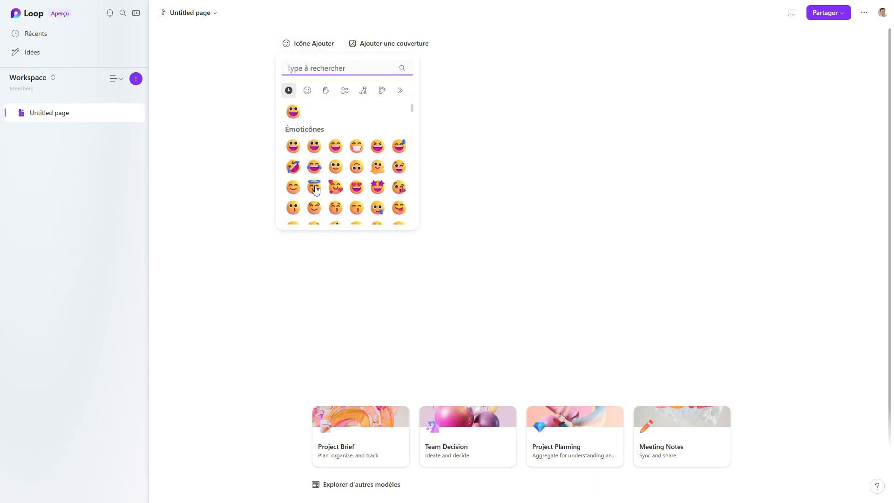
{"action": "scroll", "coordinate": [314, 194], "scroll_direction": "down", "scroll_amount": 3}
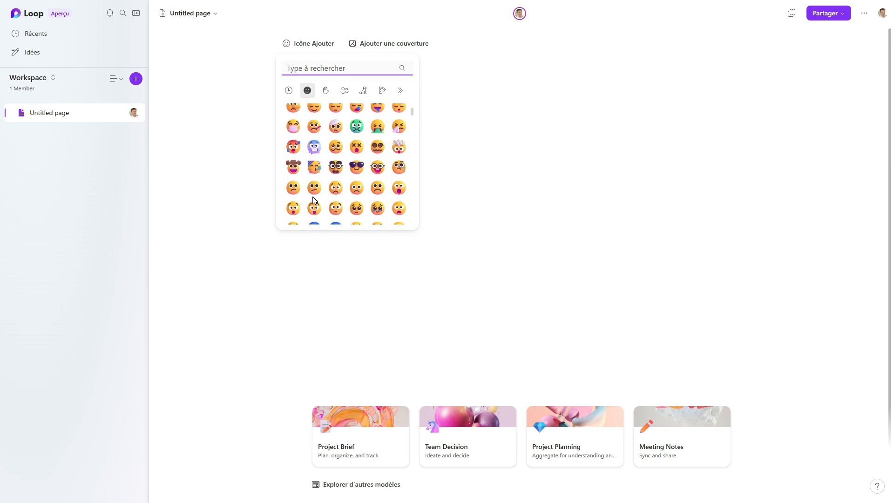
{"action": "left_click", "coordinate": [314, 167]}
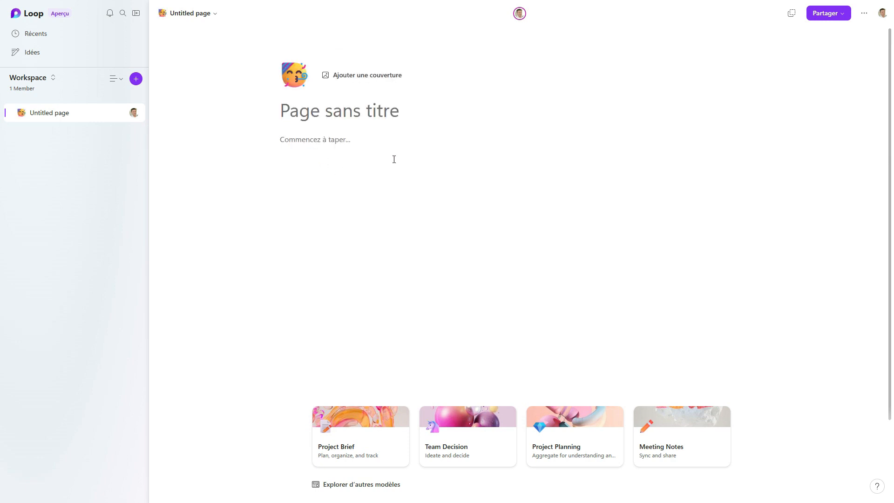
{"action": "left_click", "coordinate": [361, 74]}
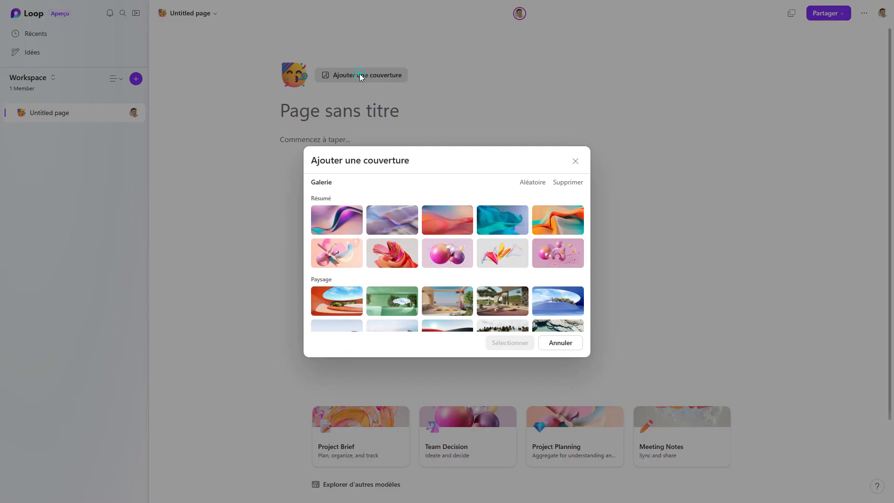
{"action": "left_click", "coordinate": [454, 259]}
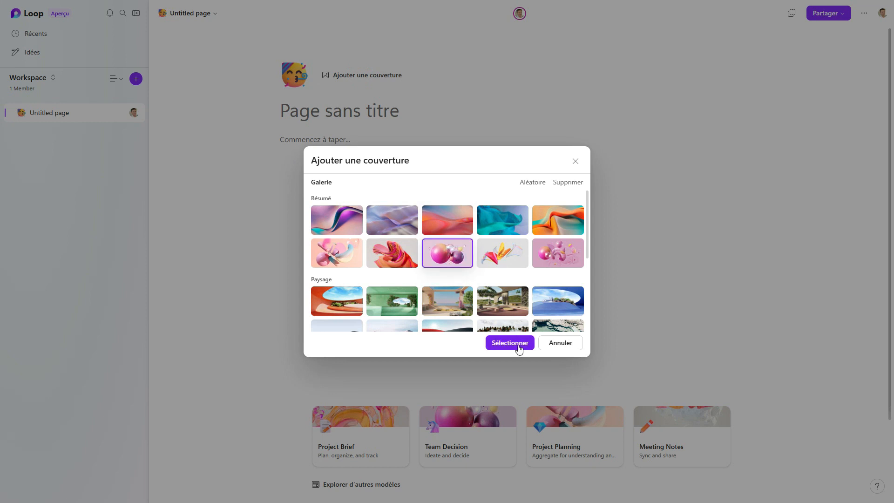
{"action": "left_click", "coordinate": [510, 343]}
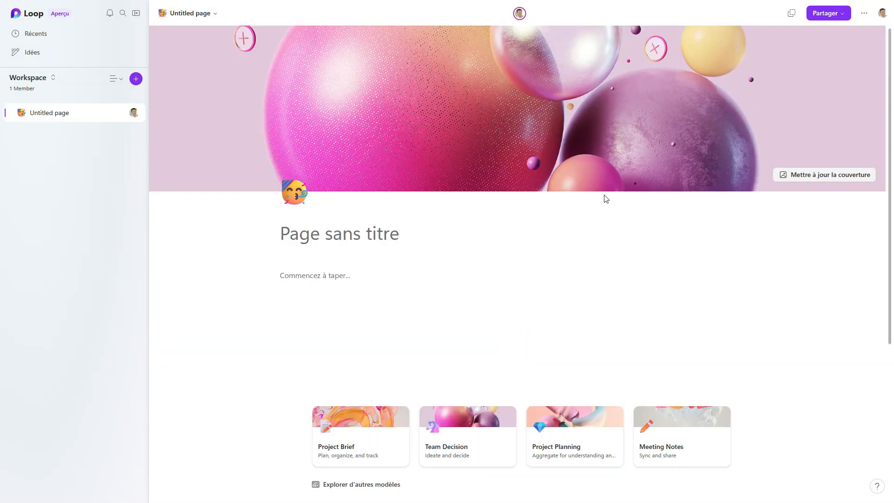
- Title the page "Ma page de test"
{"action": "left_click", "coordinate": [323, 234]}
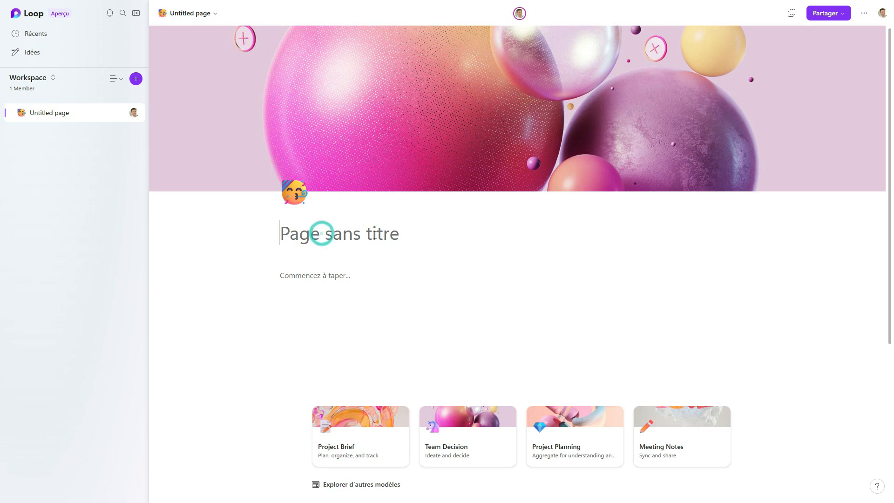
{"action": "type", "text": "Ma pa"}
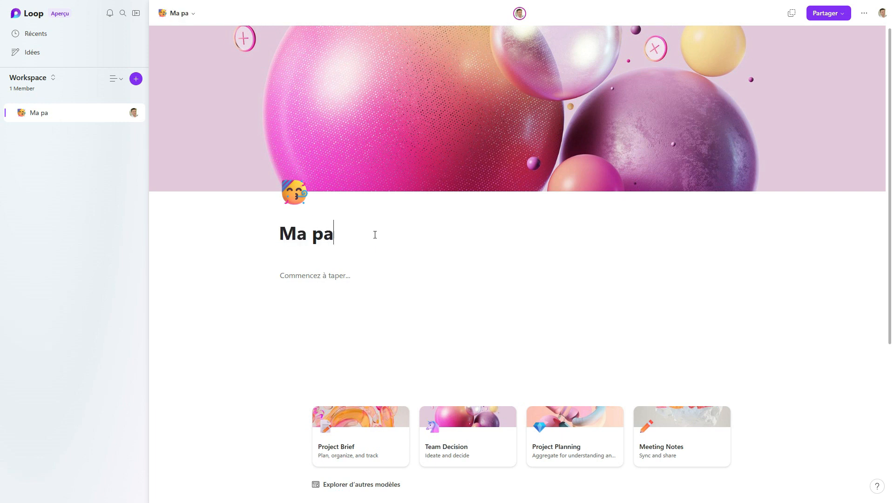
{"action": "type", "text": "ge de test"}
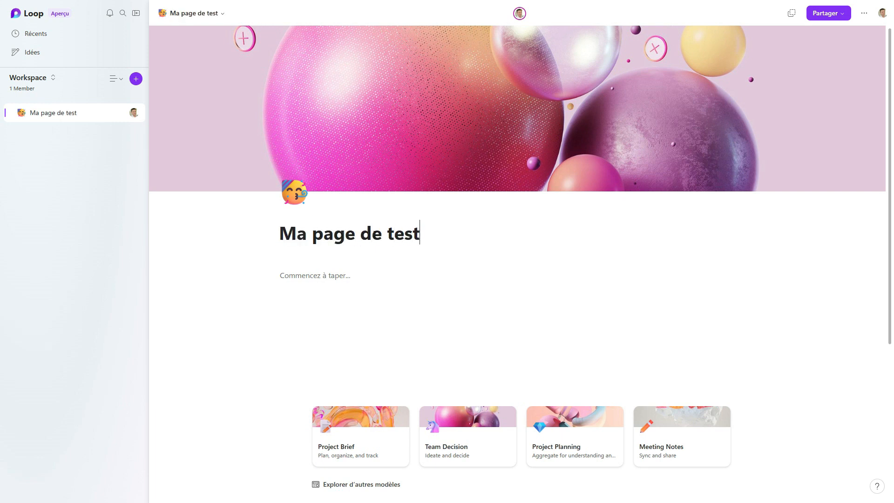
- Insert a level 1 heading reading "Title 01" in the page body and start a new line below it
{"action": "left_click", "coordinate": [351, 269]}
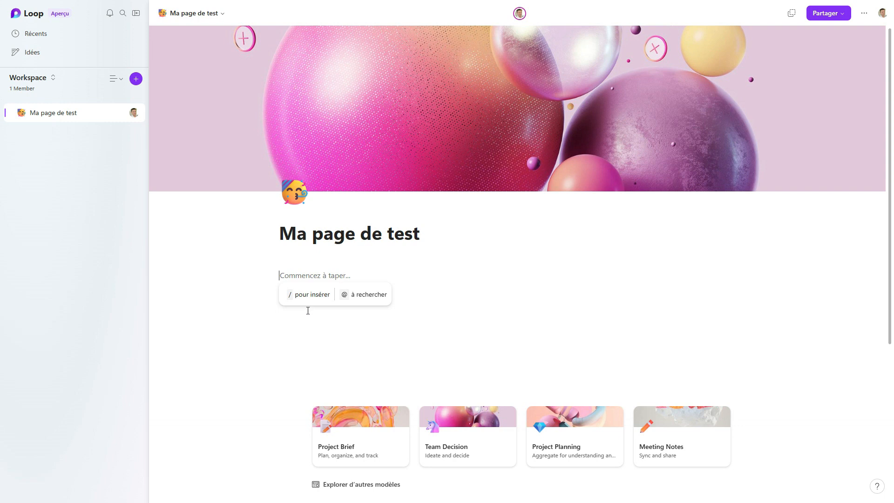
{"action": "left_click", "coordinate": [258, 308]}
{"action": "left_click", "coordinate": [308, 278]}
{"action": "left_click", "coordinate": [518, 252]}
{"action": "left_click", "coordinate": [308, 295]}
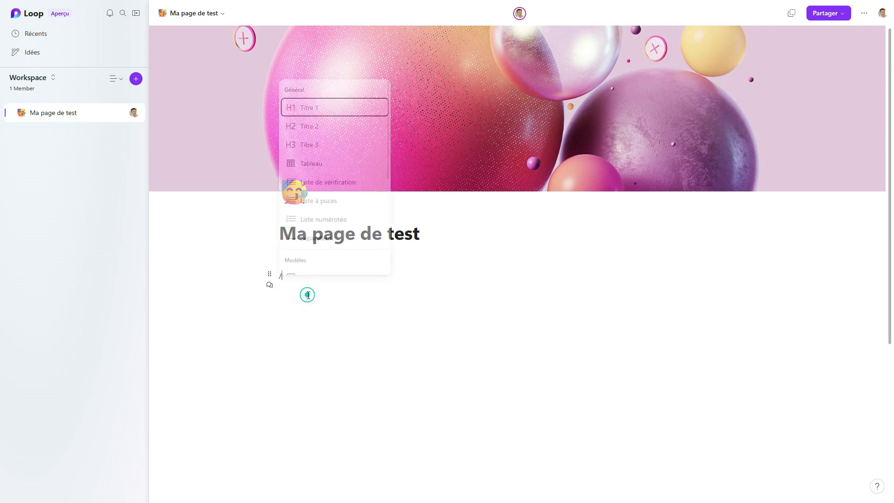
{"action": "left_click", "coordinate": [325, 103]}
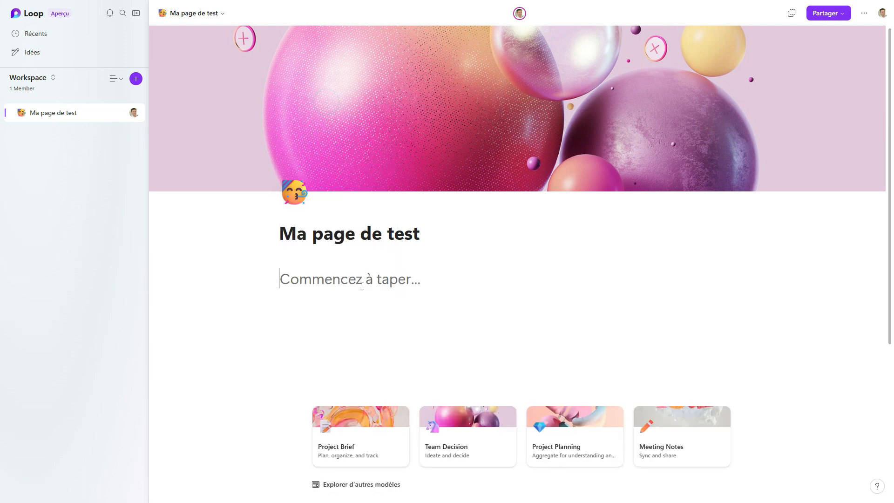
{"action": "type", "text": "Title"}
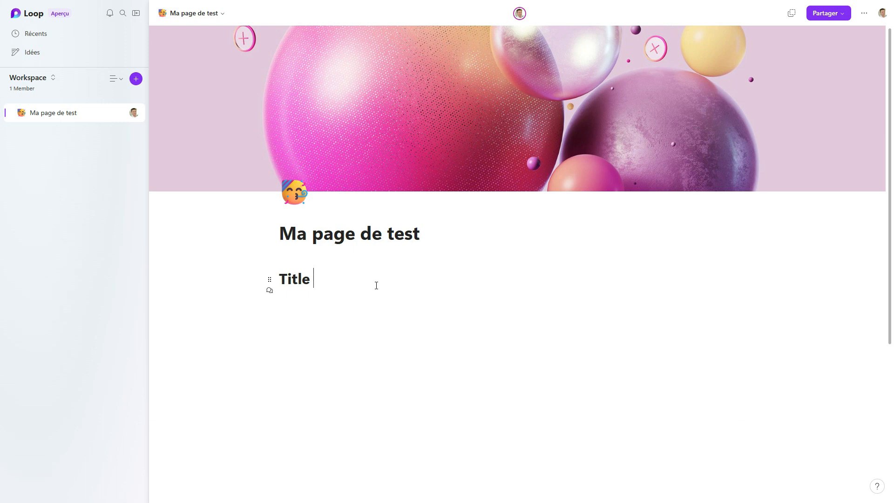
{"action": "type", "text": " 01"}
{"action": "key", "text": "Return"}
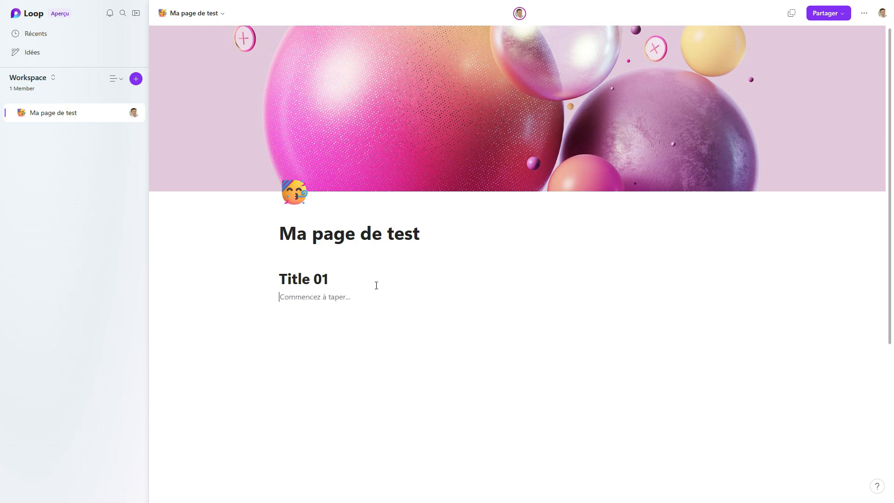
- Try inserting a table below the Title 01 heading, and delete it again
{"action": "type", "text": "/"}
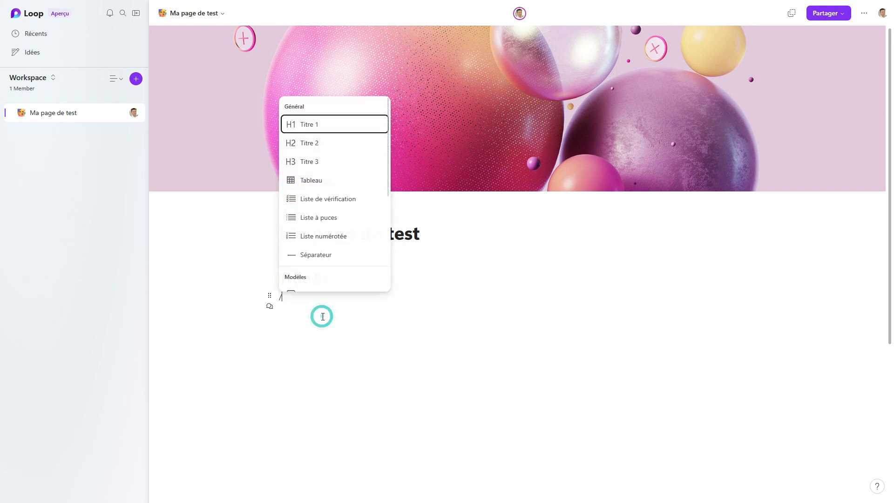
{"action": "left_click", "coordinate": [332, 183]}
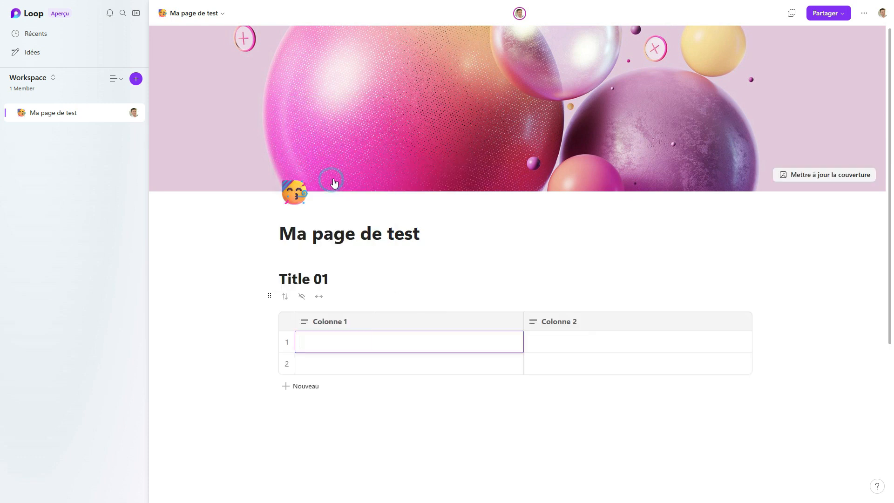
{"action": "left_click", "coordinate": [270, 296]}
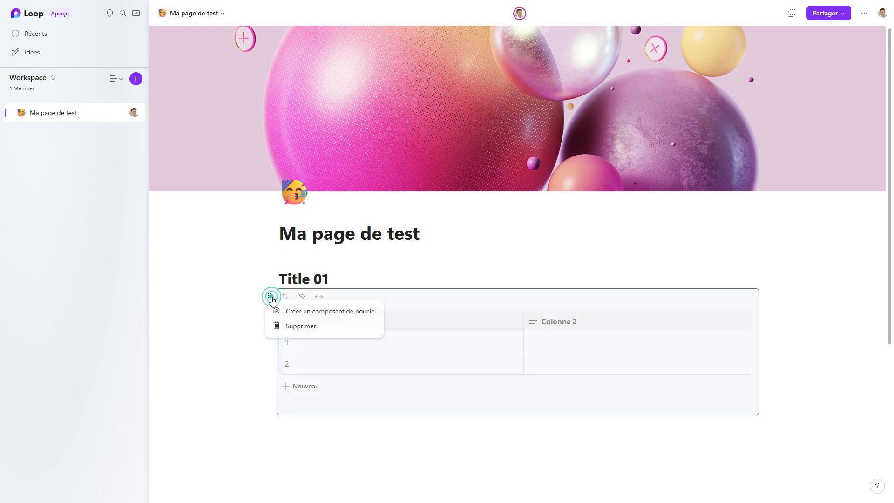
{"action": "left_click", "coordinate": [311, 327]}
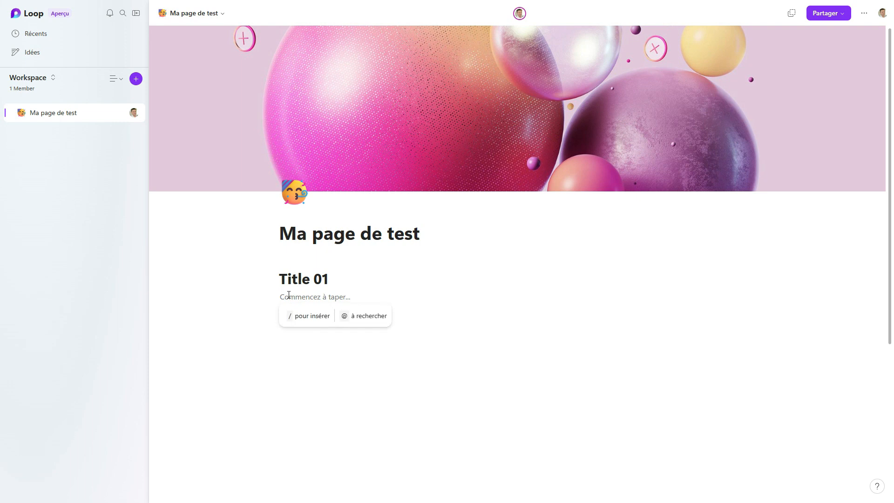
- From the @ mention suggestions, review the Microsoft Editor settings down to the last proofing preference, and cancel them
{"action": "left_click", "coordinate": [349, 319]}
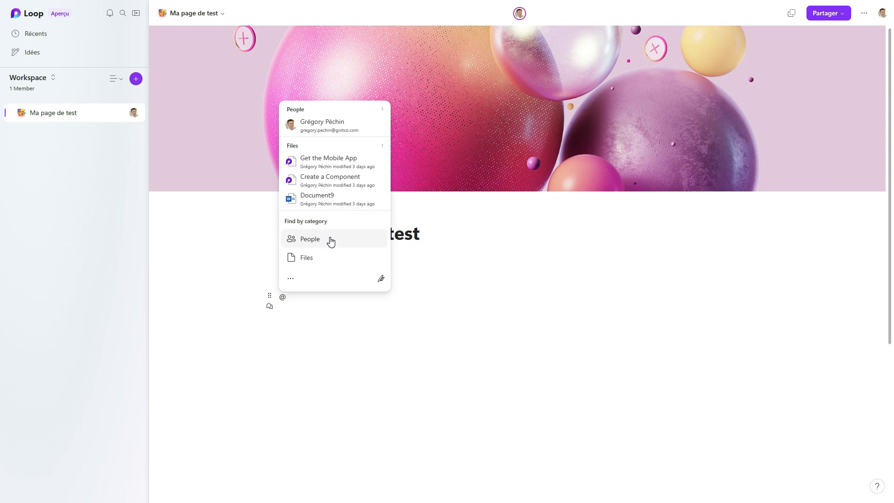
{"action": "left_click", "coordinate": [294, 279]}
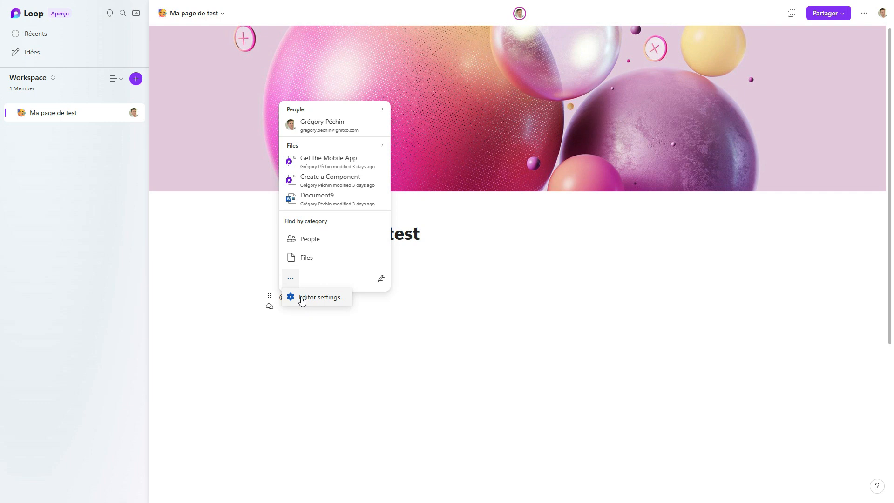
{"action": "left_click", "coordinate": [302, 299]}
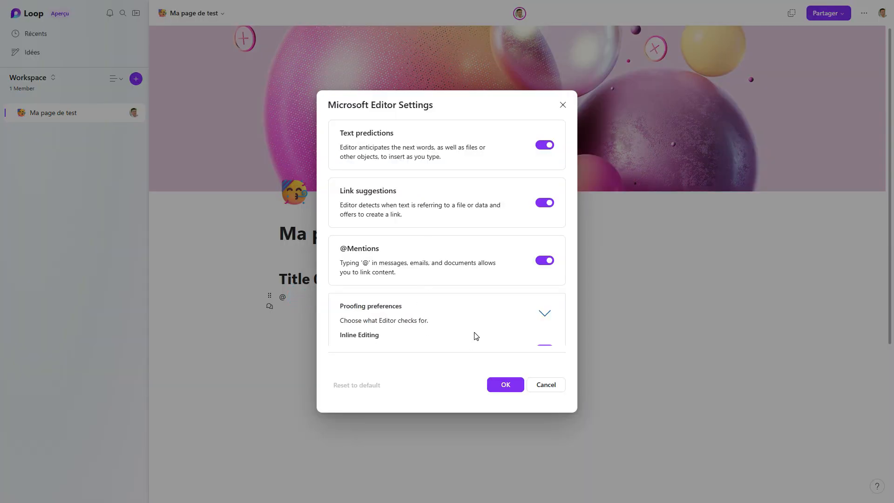
{"action": "scroll", "coordinate": [475, 334], "scroll_direction": "down", "scroll_amount": 3}
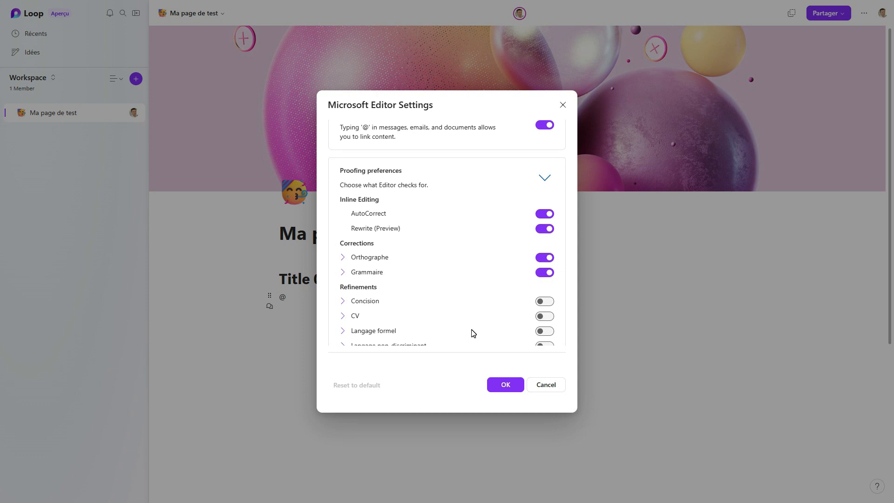
{"action": "scroll", "coordinate": [473, 333], "scroll_direction": "down", "scroll_amount": 1}
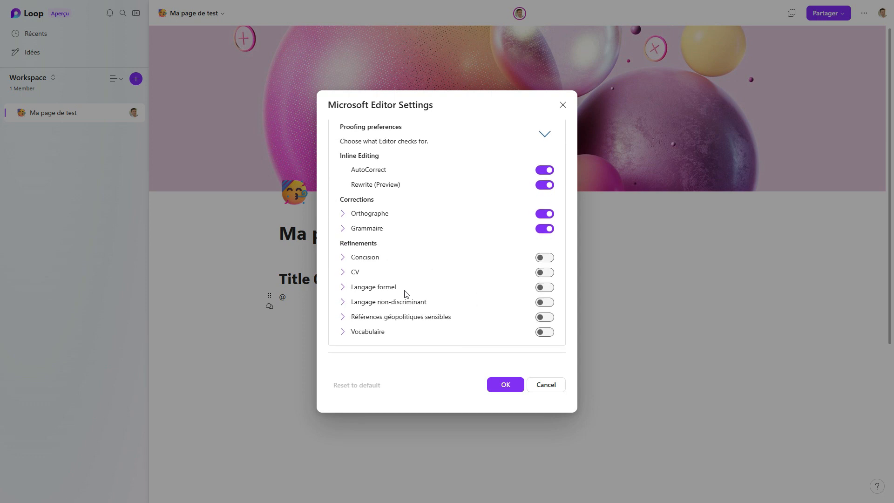
{"action": "left_click", "coordinate": [540, 385]}
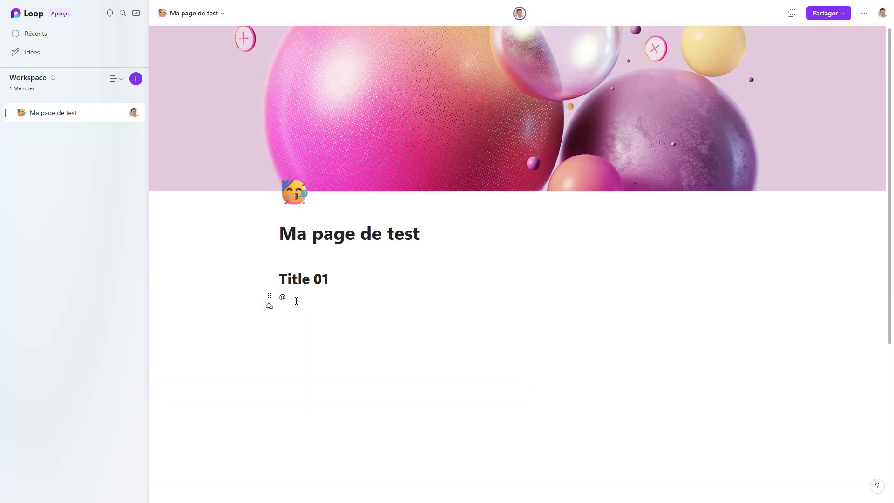
- Remove the leftover @ from the line below the Title 01 heading
{"action": "left_click", "coordinate": [285, 297]}
{"action": "left_click", "coordinate": [270, 300]}
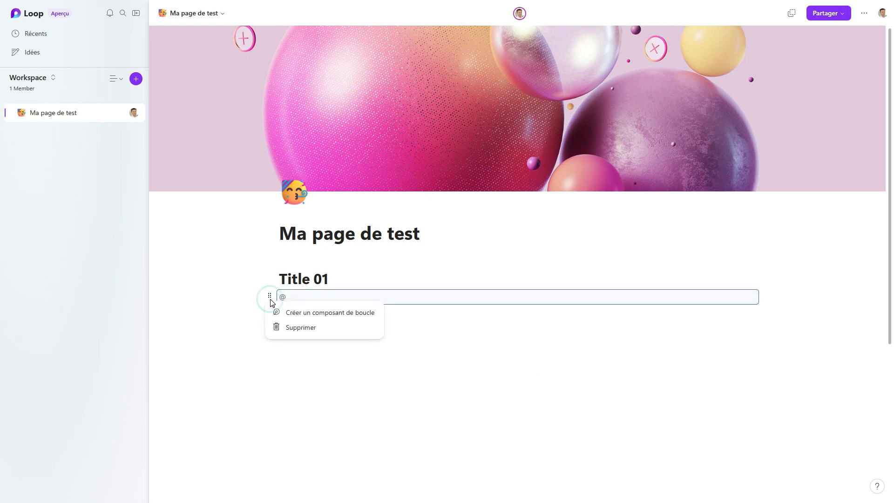
{"action": "left_click", "coordinate": [459, 350]}
{"action": "left_click", "coordinate": [319, 299]}
{"action": "key", "text": "BackSpace"}
- Look through the Files category of the @ search suggestions below the Title 01 heading, and remove the @ again
{"action": "left_click", "coordinate": [300, 298]}
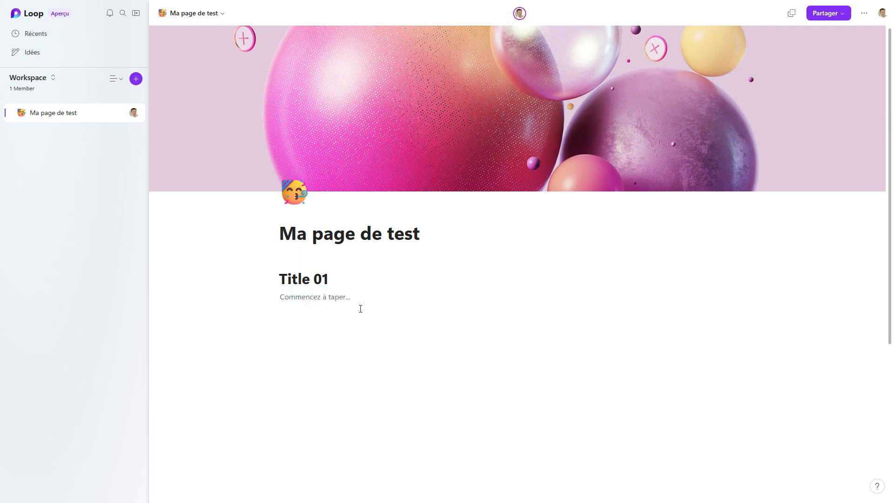
{"action": "type", "text": "@"}
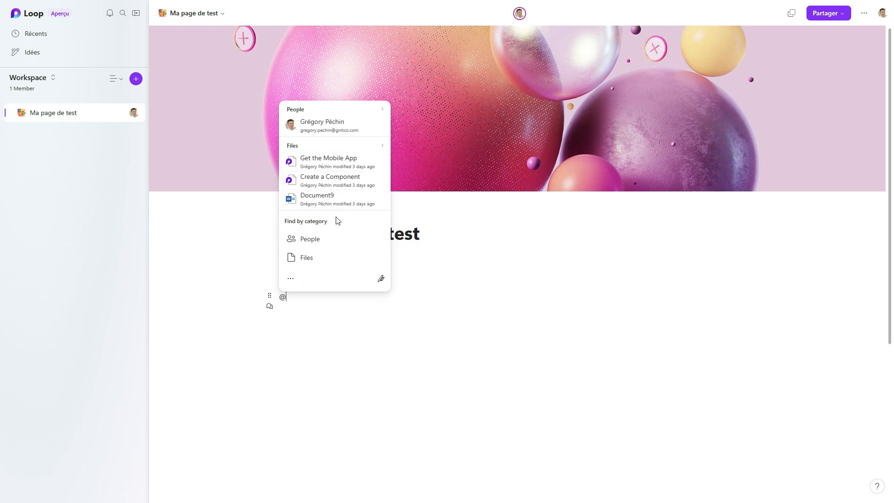
{"action": "left_click", "coordinate": [324, 259]}
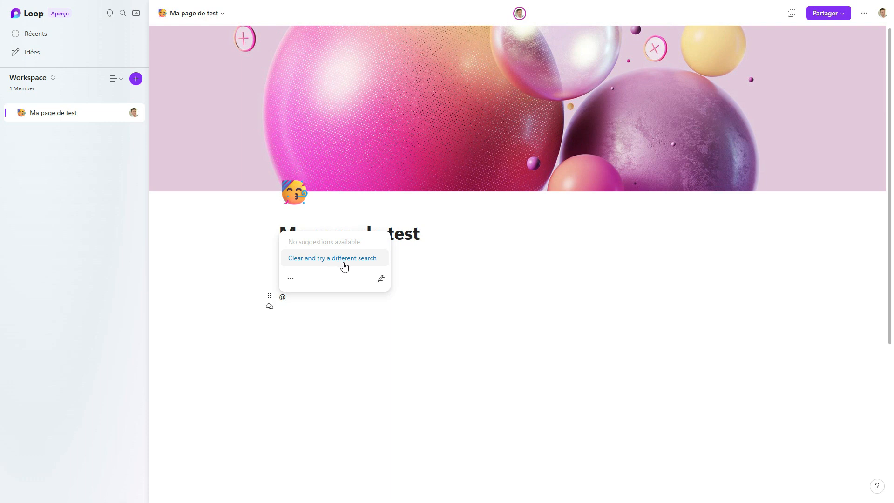
{"action": "left_click", "coordinate": [292, 282]}
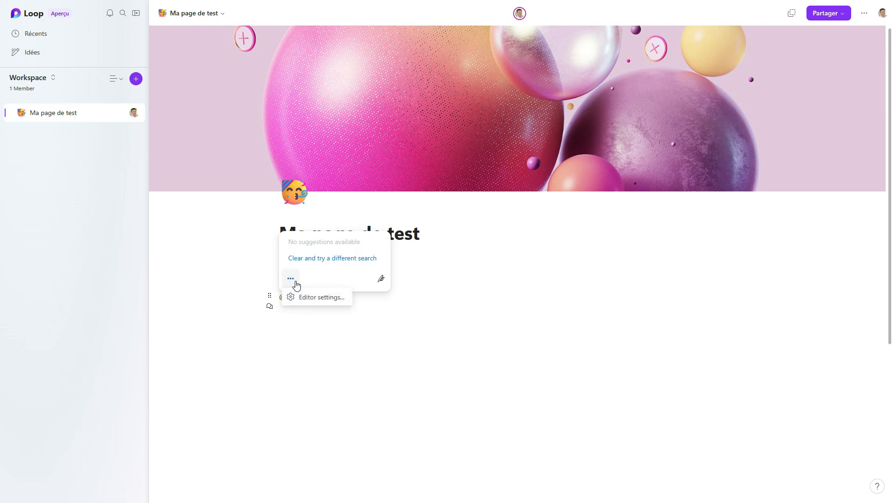
{"action": "left_click", "coordinate": [324, 259]}
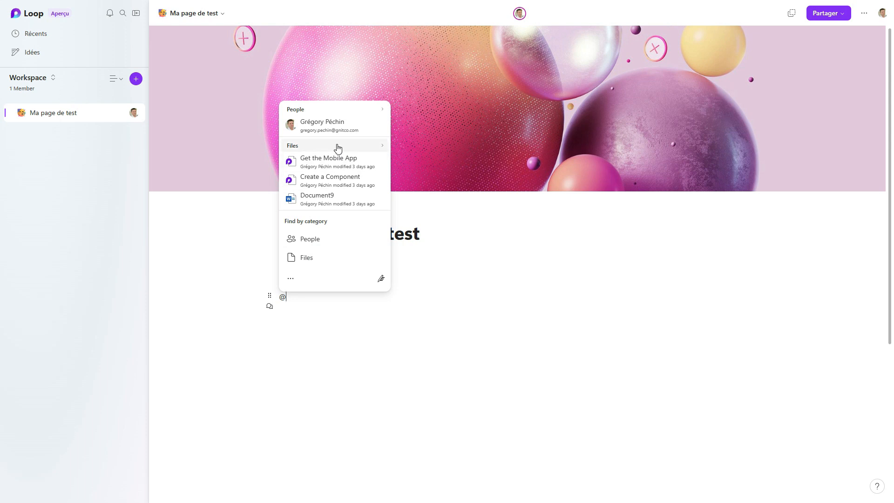
{"action": "left_click", "coordinate": [338, 148]}
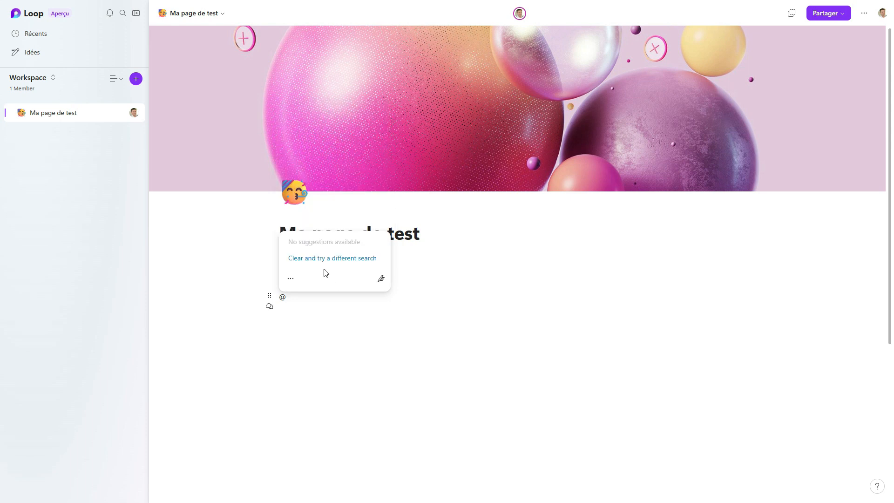
{"action": "left_click", "coordinate": [382, 280]}
{"action": "left_click", "coordinate": [428, 305]}
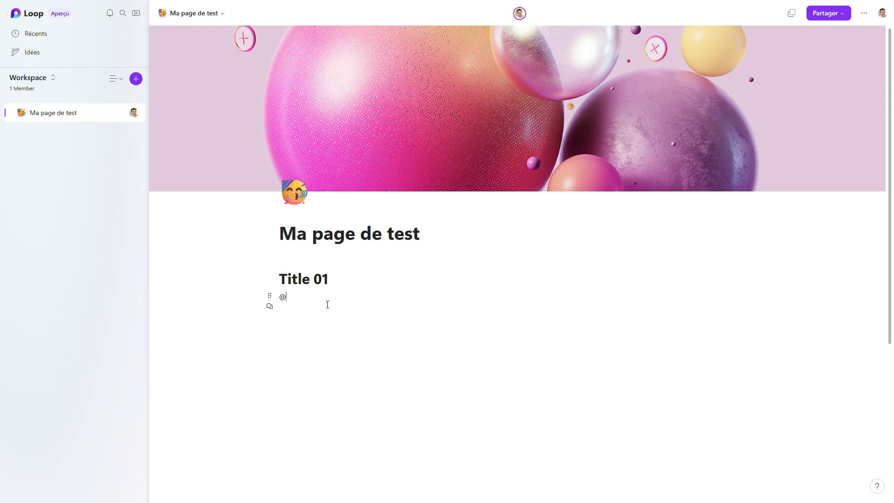
{"action": "key", "text": "BackSpace"}
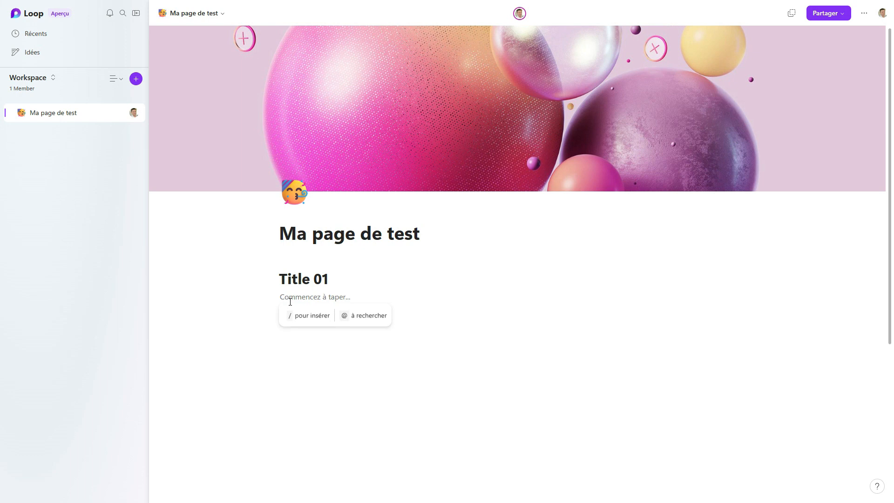
- Insert the voting table template (Copier la table de vote) on the empty line below the Title 01 heading
{"action": "left_click", "coordinate": [309, 320]}
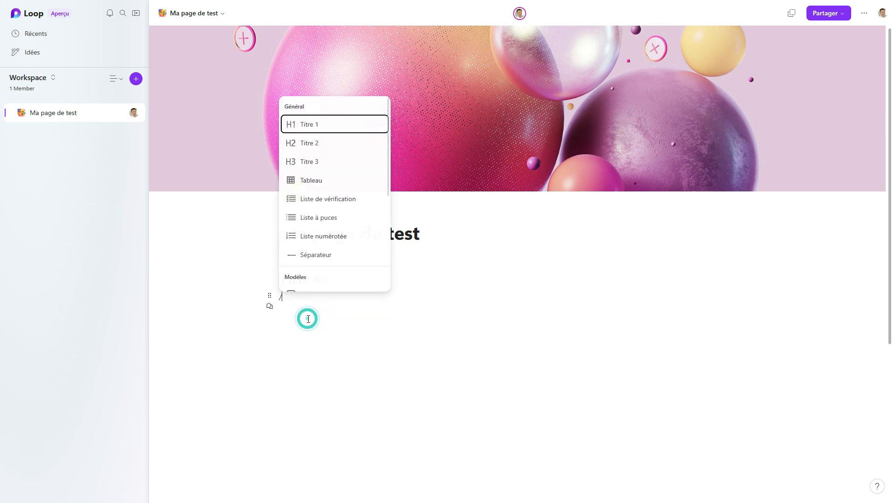
{"action": "scroll", "coordinate": [334, 234], "scroll_direction": "down", "scroll_amount": 2}
{"action": "scroll", "coordinate": [334, 234], "scroll_direction": "down", "scroll_amount": 3}
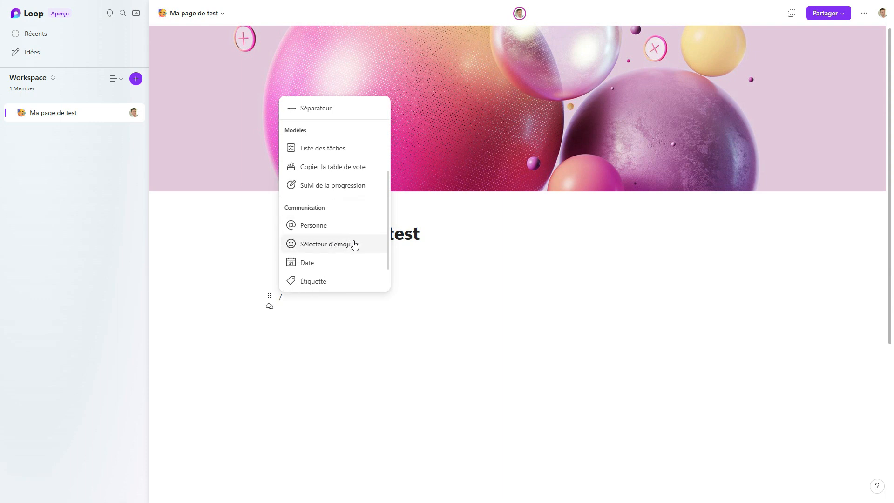
{"action": "scroll", "coordinate": [349, 249], "scroll_direction": "down", "scroll_amount": 1}
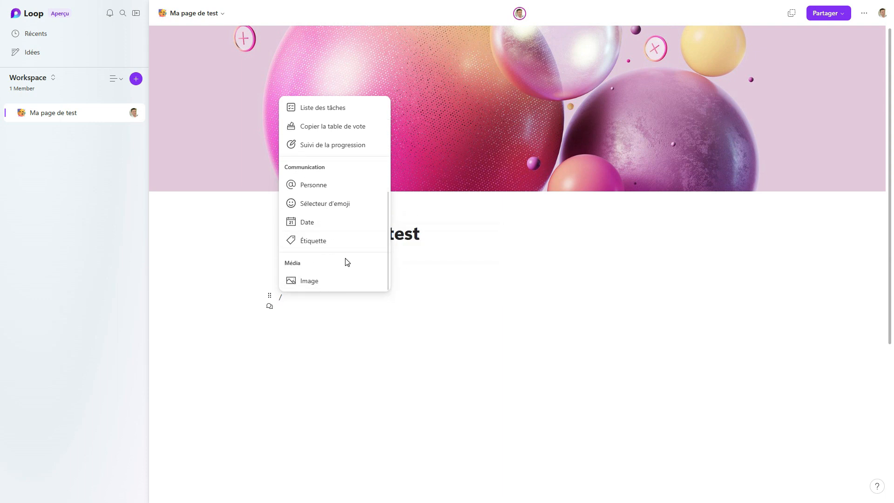
{"action": "scroll", "coordinate": [339, 240], "scroll_direction": "up", "scroll_amount": 2}
{"action": "scroll", "coordinate": [340, 240], "scroll_direction": "up", "scroll_amount": 3}
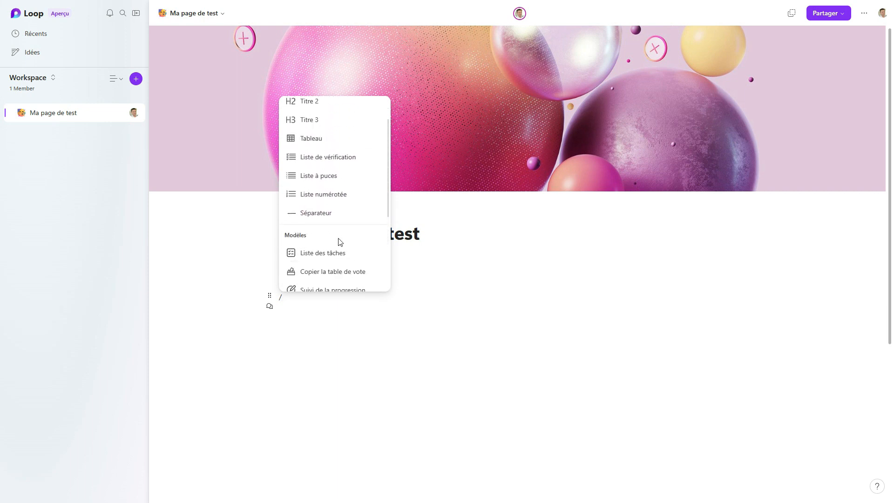
{"action": "scroll", "coordinate": [340, 239], "scroll_direction": "down", "scroll_amount": 2}
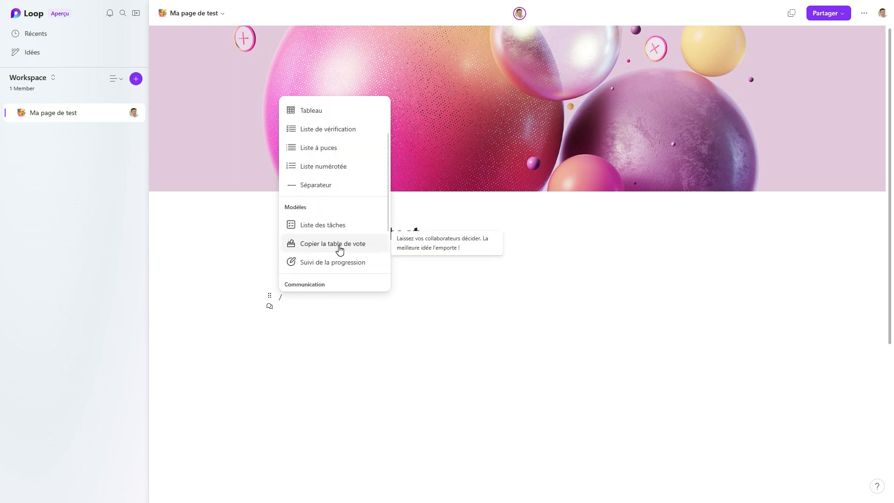
{"action": "left_click", "coordinate": [339, 249]}
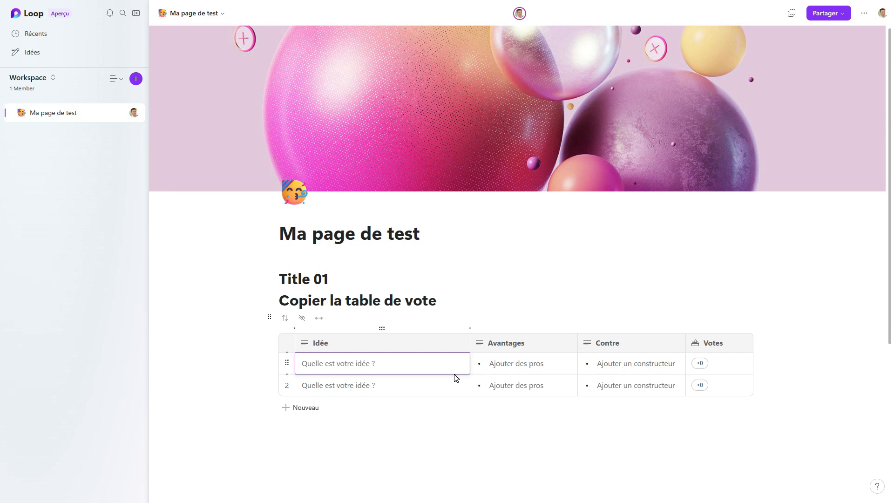
- Fill the Idée column with "First idea" and "Second idea", and add a third row reading "Third idea"
{"action": "type", "text": "First idea"}
{"action": "left_click", "coordinate": [401, 389]}
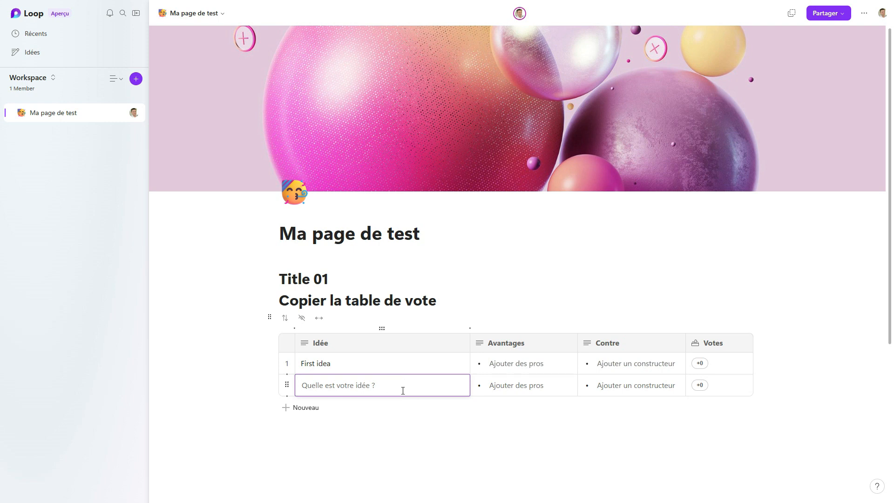
{"action": "type", "text": "Second idea"}
{"action": "left_click", "coordinate": [310, 407]}
{"action": "type", "text": "Th"}
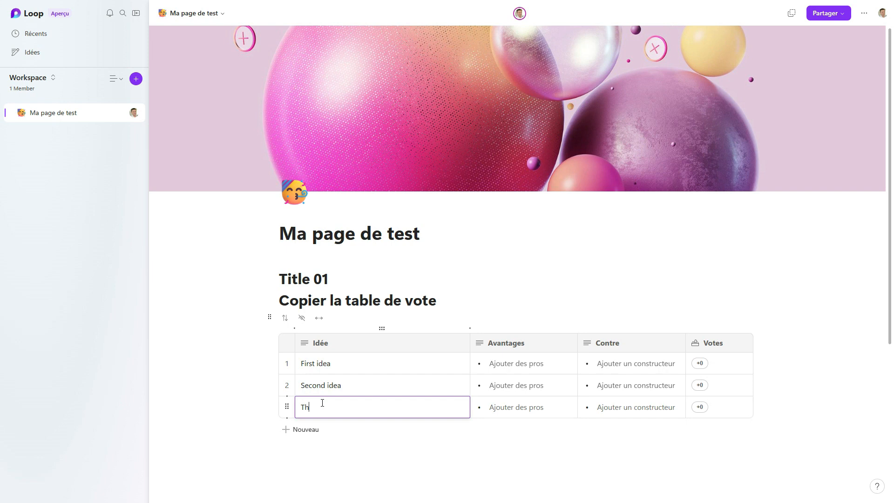
{"action": "type", "text": "ird idea"}
- For First idea, enter the advantage "Very good idea" and the con "Nothing", and give it a vote
{"action": "left_click", "coordinate": [517, 361]}
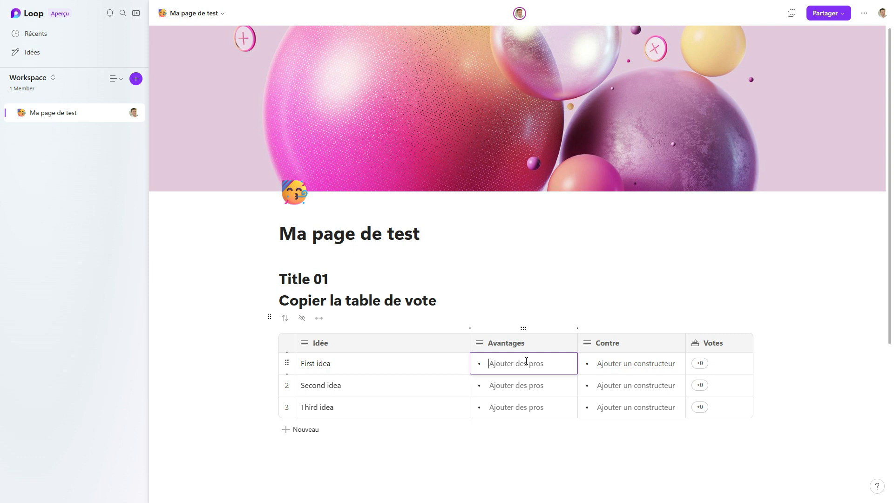
{"action": "type", "text": "Very good idea"}
{"action": "left_click", "coordinate": [608, 364]}
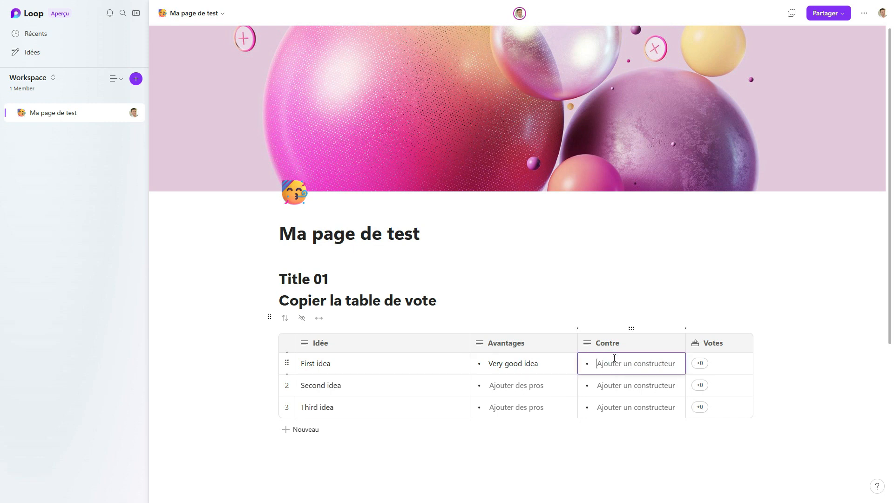
{"action": "type", "text": "Nothing"}
{"action": "left_click", "coordinate": [823, 375]}
{"action": "left_click", "coordinate": [700, 363]}
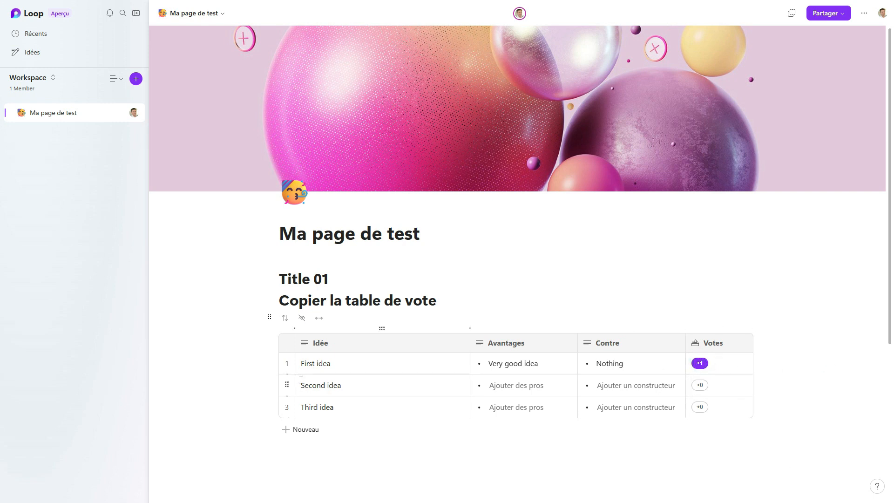
- Delete the heading text "Copier la table de vote" above the voting table
{"action": "left_click", "coordinate": [270, 318]}
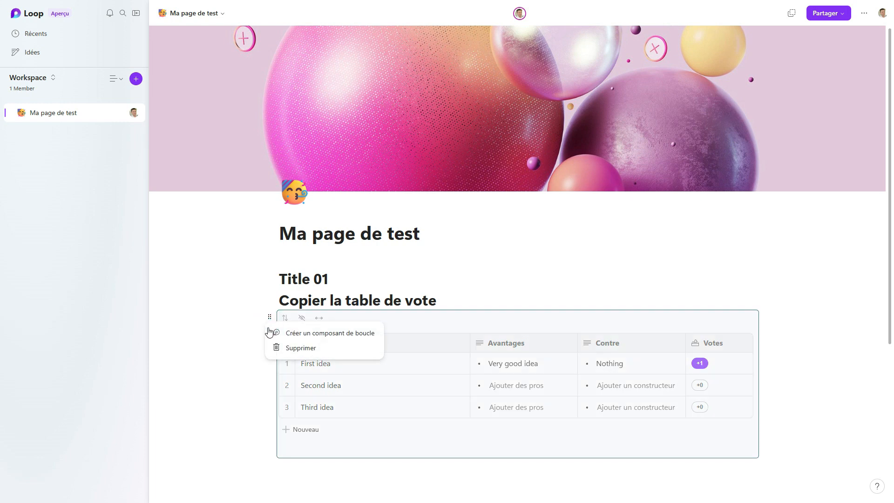
{"action": "left_click", "coordinate": [254, 359]}
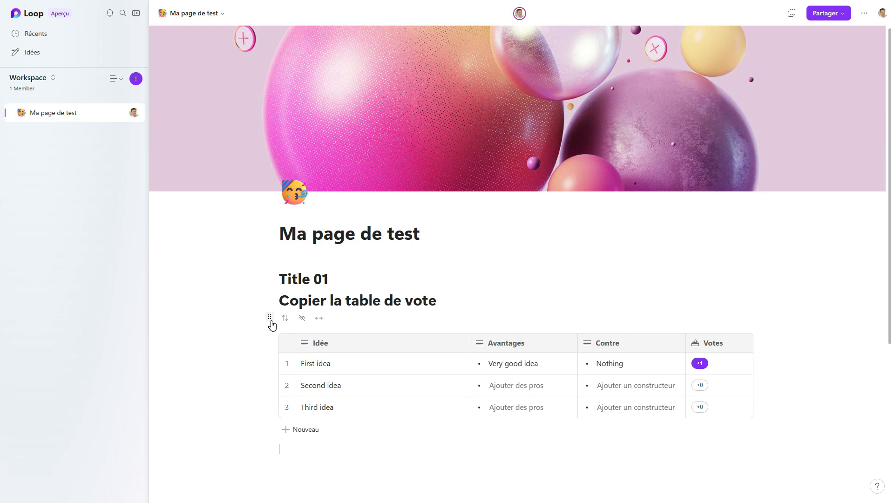
{"action": "left_click_drag", "start_coordinate": [441, 298], "coordinate": [288, 302]}
{"action": "key", "text": "BackSpace"}
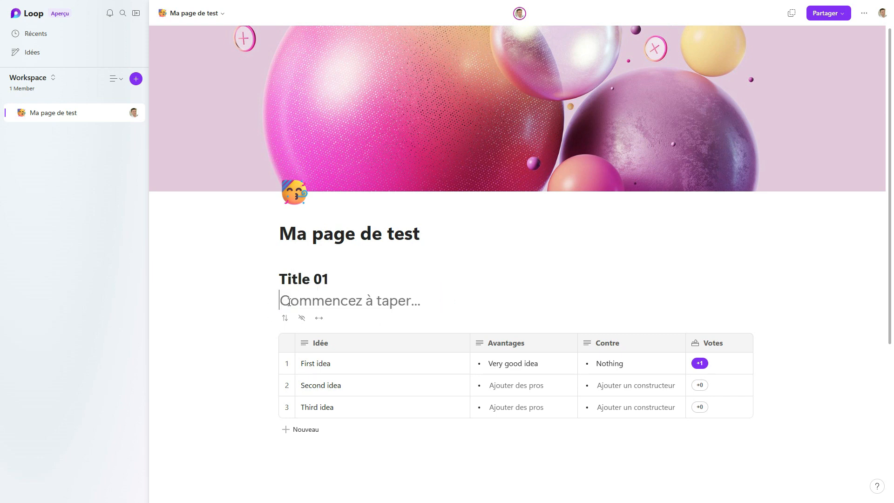
{"action": "left_click", "coordinate": [410, 463]}
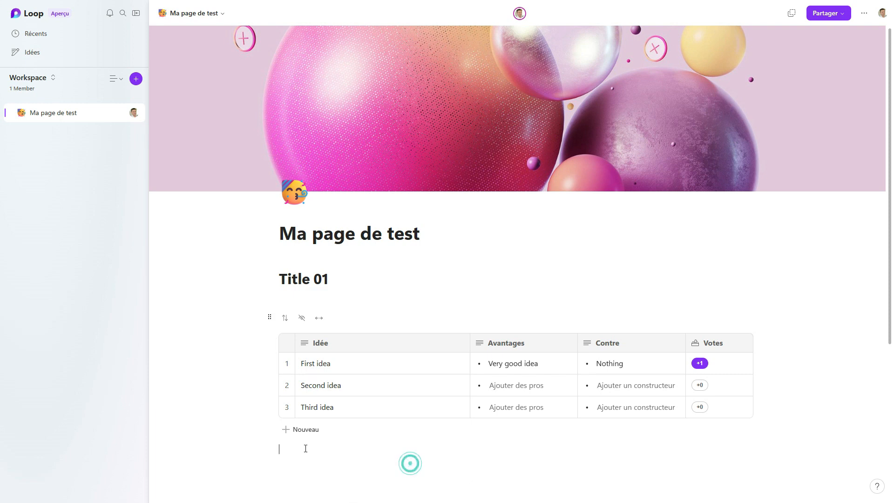
{"action": "left_click", "coordinate": [423, 452]}
- Add two columns after Votes in the voting table and change the type of Colonne 5 to Date
{"action": "left_click", "coordinate": [750, 329]}
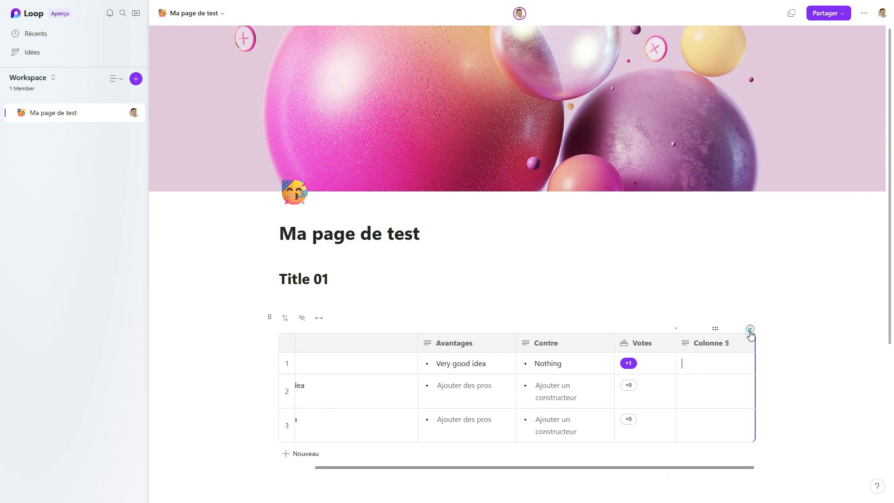
{"action": "left_click", "coordinate": [750, 330]}
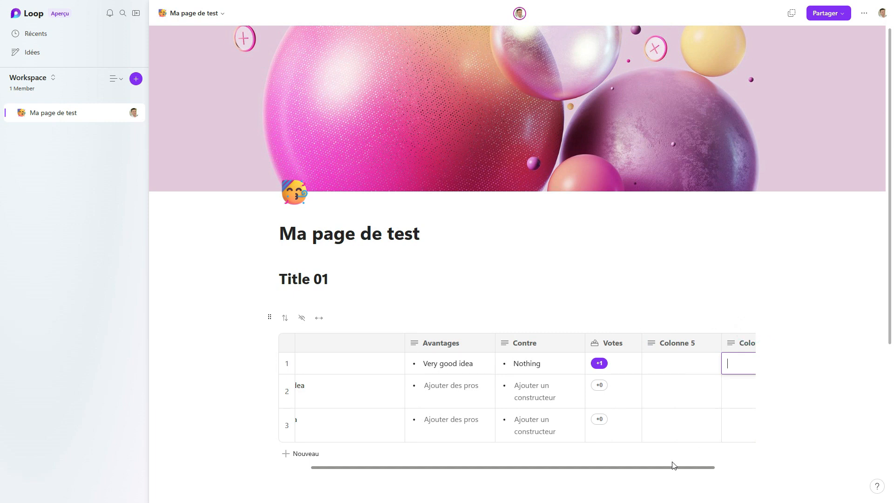
{"action": "left_click", "coordinate": [652, 343]}
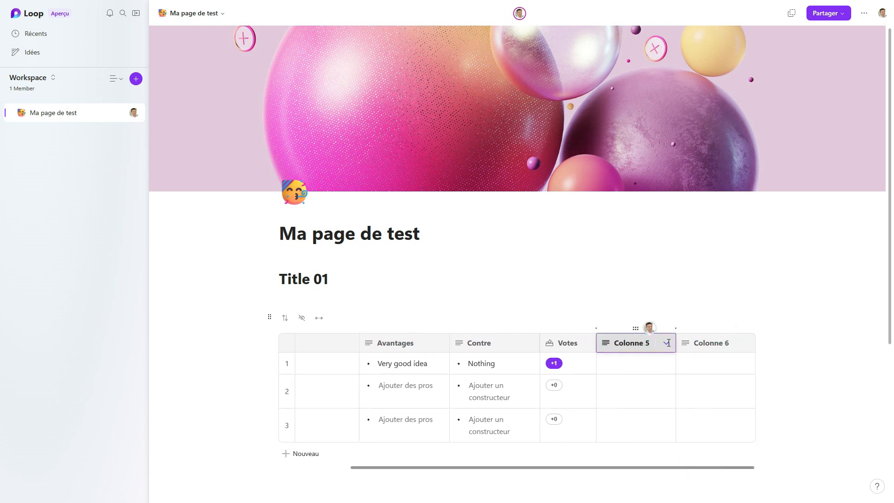
{"action": "left_click", "coordinate": [667, 343]}
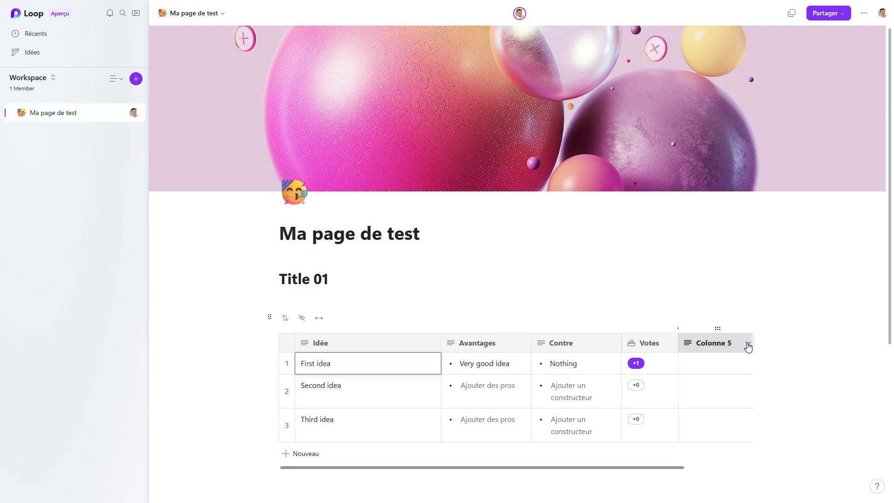
{"action": "left_click", "coordinate": [747, 343]}
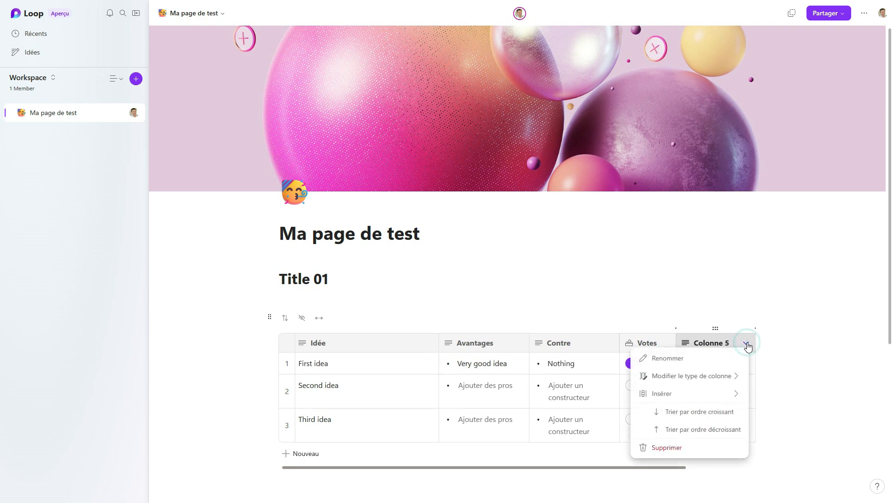
{"action": "left_click", "coordinate": [726, 378]}
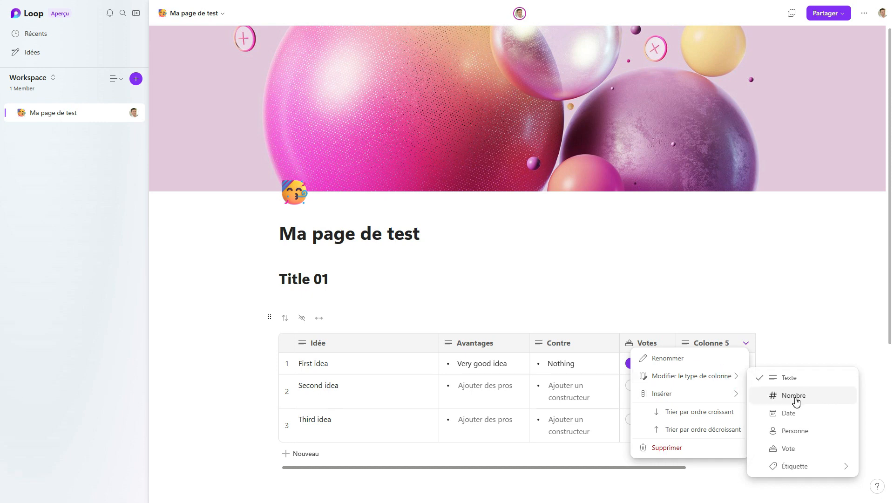
{"action": "left_click", "coordinate": [794, 412]}
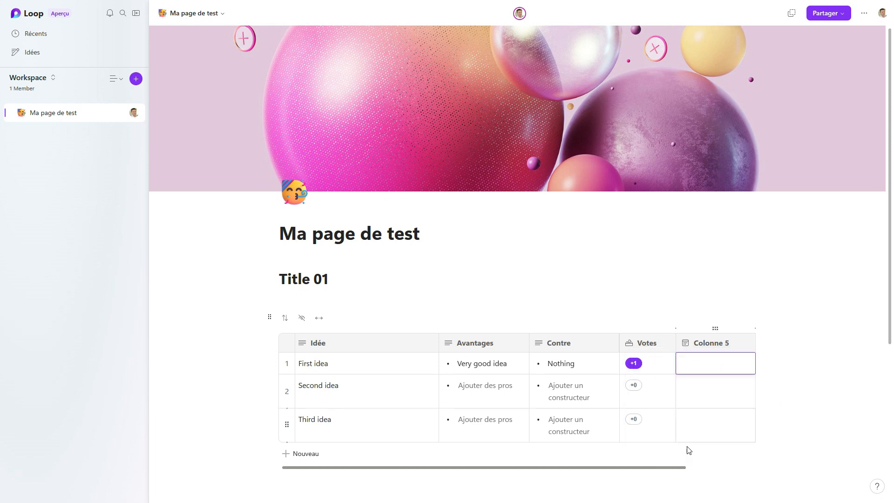
- Rename Colonne 5 to "Calendar" and set the date for First idea in it to 1 April 2023
{"action": "left_click_drag", "start_coordinate": [649, 466], "coordinate": [761, 464]}
{"action": "left_click", "coordinate": [634, 339]}
{"action": "left_click", "coordinate": [669, 348]}
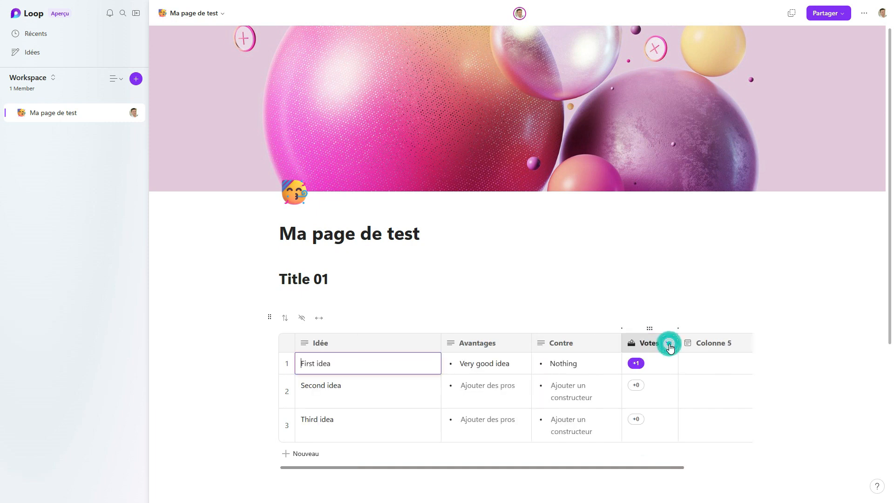
{"action": "left_click", "coordinate": [747, 343]}
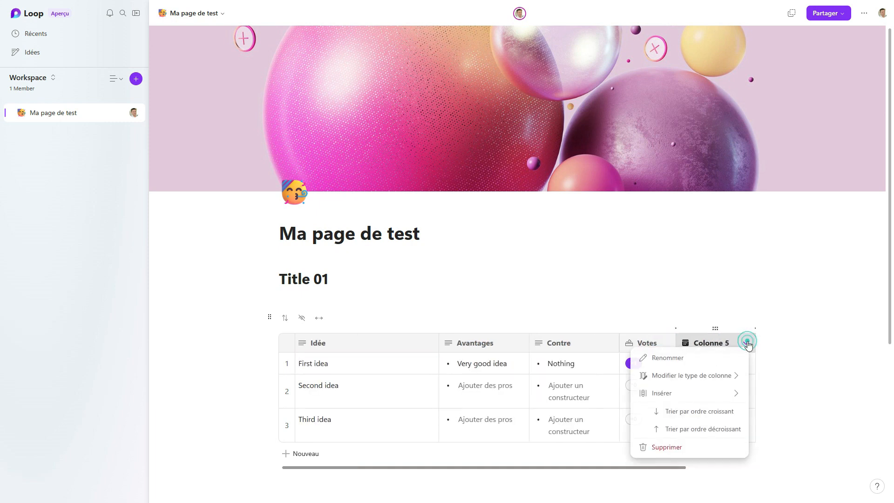
{"action": "left_click", "coordinate": [707, 359]}
{"action": "type", "text": "Calendar"}
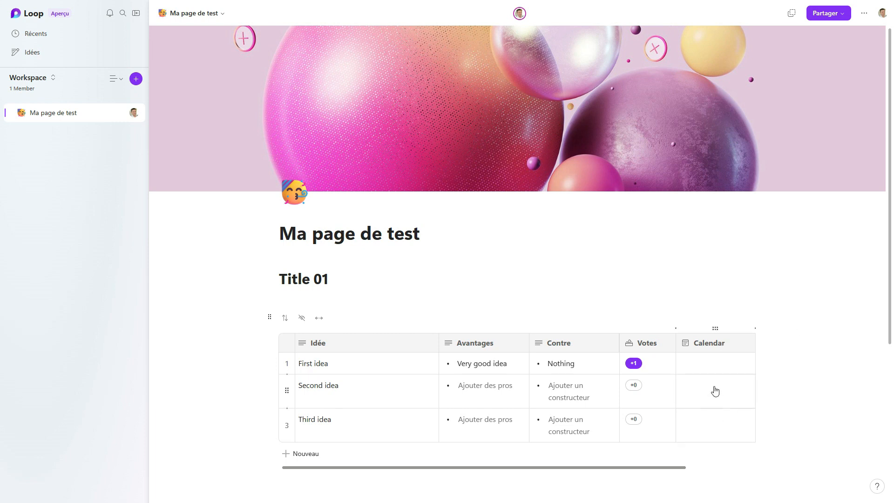
{"action": "left_click", "coordinate": [719, 362]}
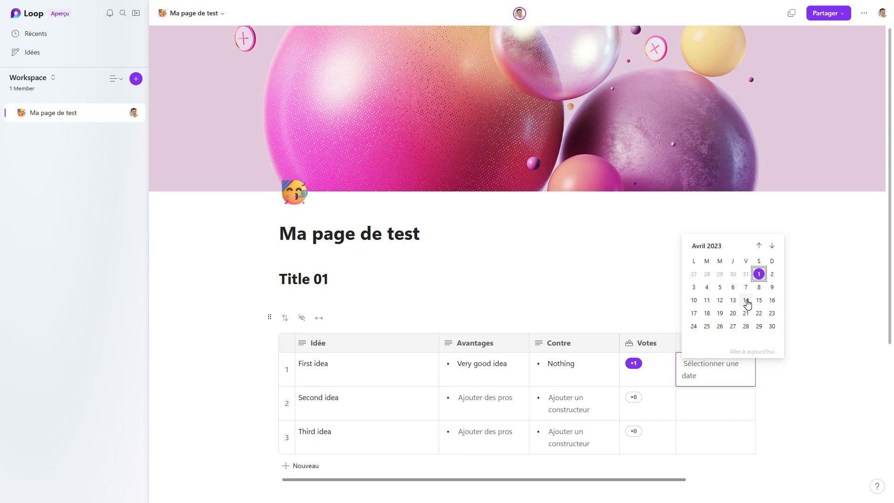
{"action": "left_click", "coordinate": [758, 274]}
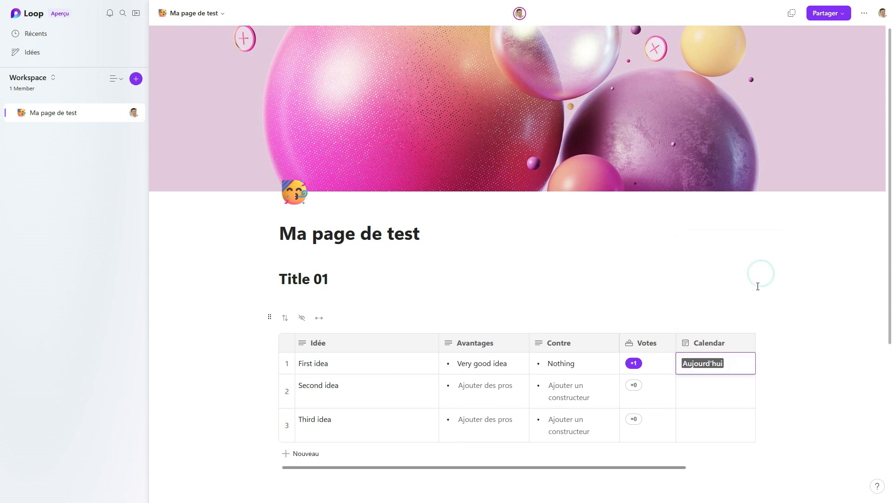
- Set the Calendar date of Second idea to 8 April 2023 and move Colonne 6 in front of the Calendar column
{"action": "left_click", "coordinate": [719, 391]}
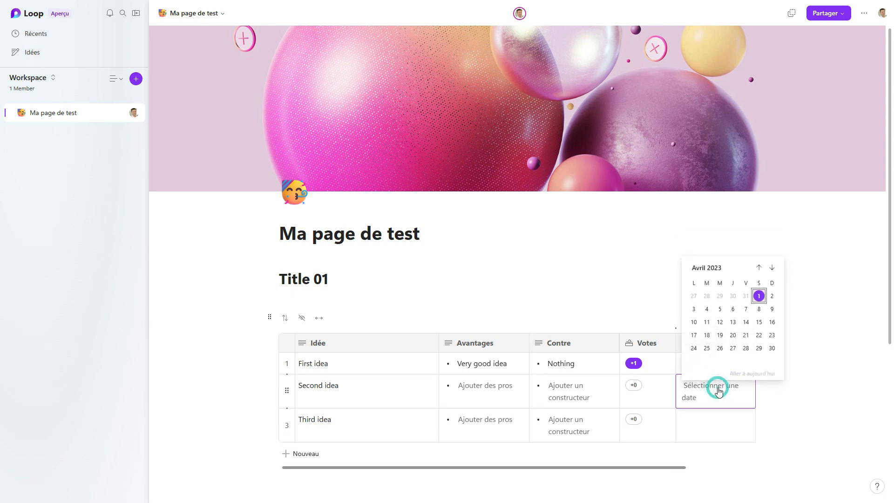
{"action": "left_click", "coordinate": [757, 309]}
{"action": "left_click_drag", "start_coordinate": [670, 467], "coordinate": [748, 463]}
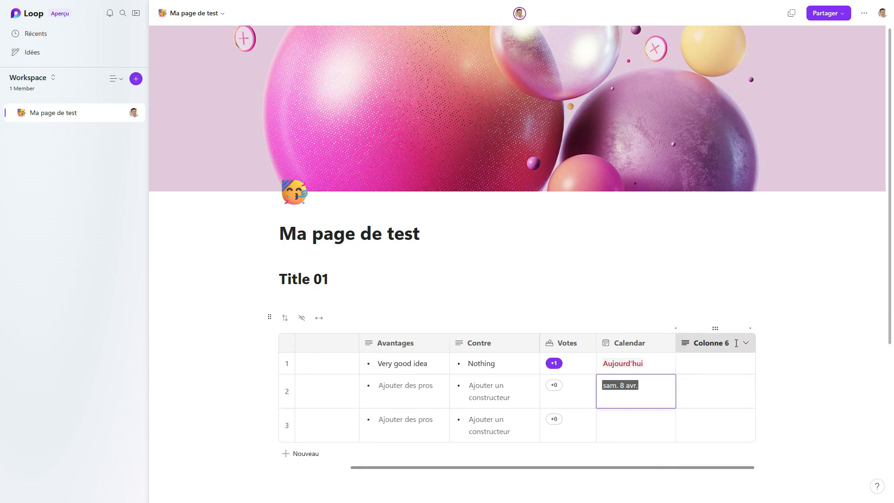
{"action": "left_click", "coordinate": [716, 328]}
{"action": "left_click_drag", "start_coordinate": [715, 326], "coordinate": [638, 325]}
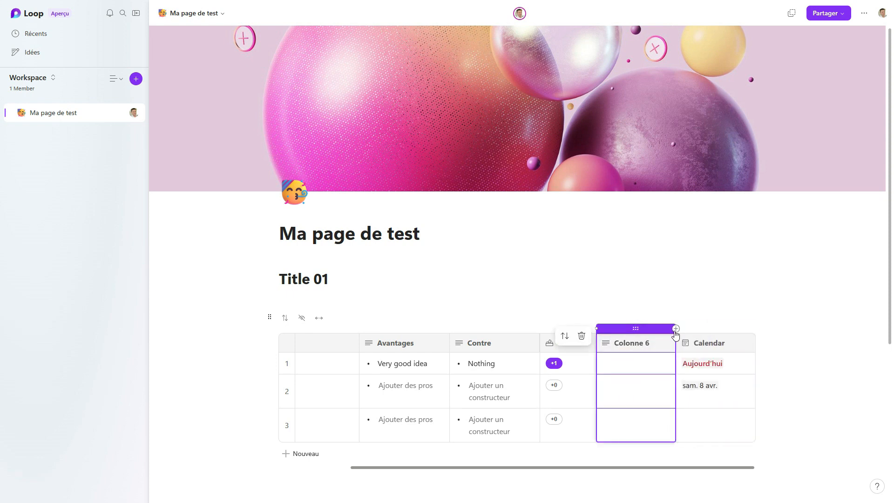
- Delete the empty column Colonne 6 from the voting table
{"action": "left_click", "coordinate": [667, 344]}
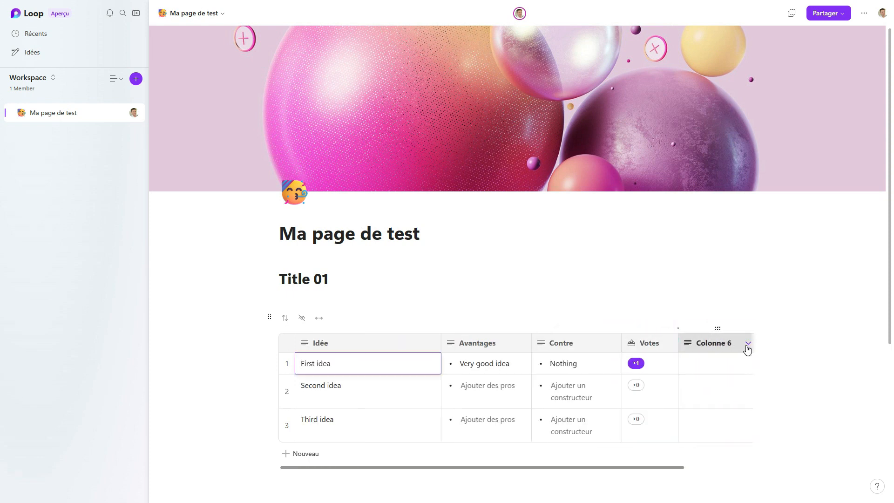
{"action": "left_click", "coordinate": [745, 343]}
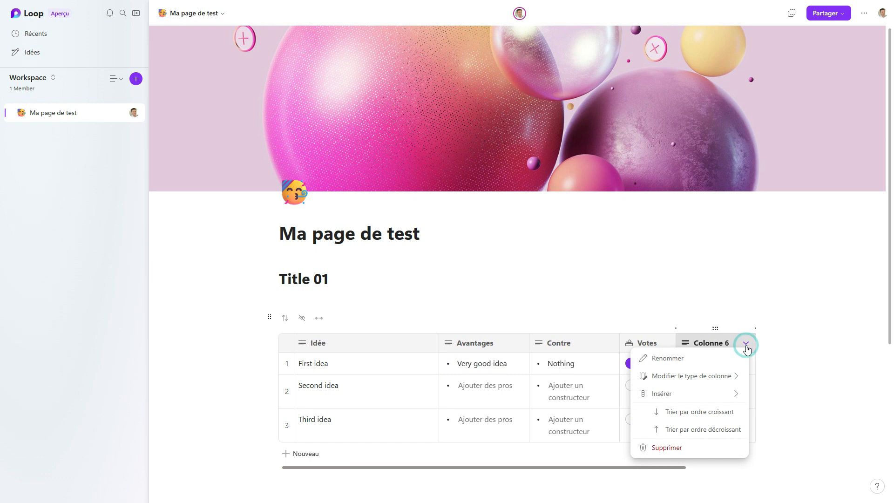
{"action": "left_click", "coordinate": [693, 395]}
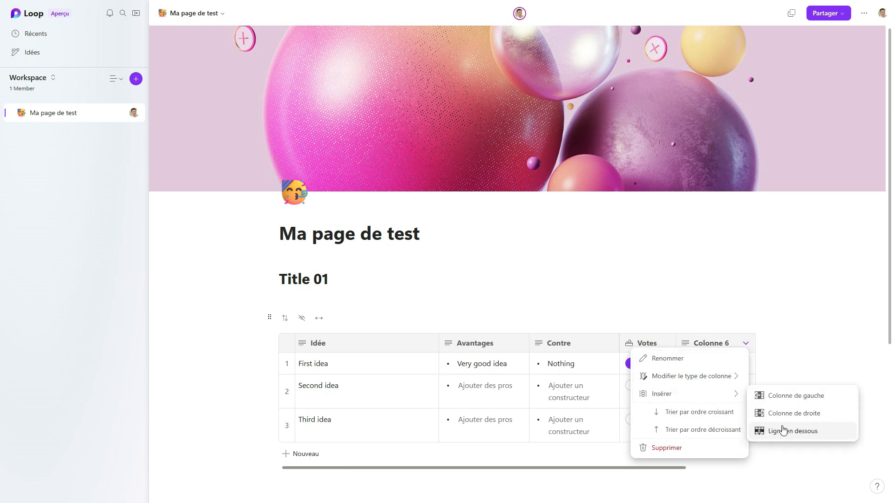
{"action": "left_click", "coordinate": [678, 450]}
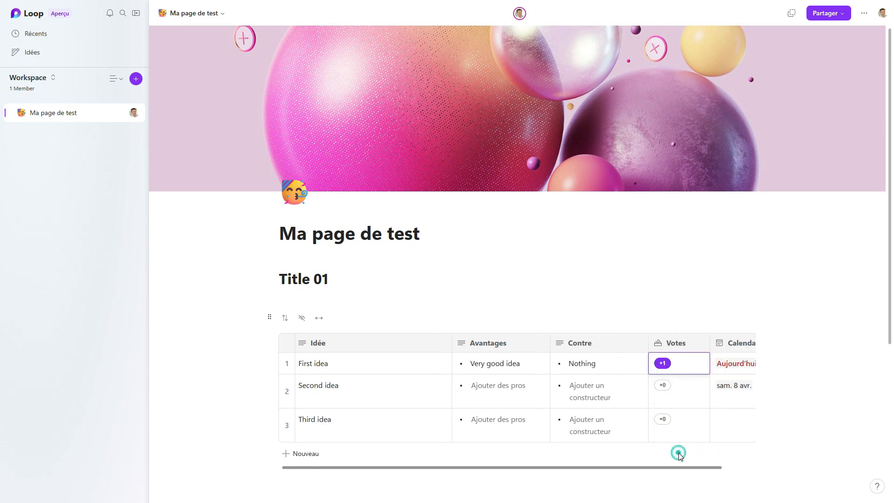
{"action": "mouse_move", "coordinate": [638, 467]}
{"action": "left_mouse_down"}
{"action": "mouse_move", "coordinate": [681, 462]}
{"action": "mouse_move", "coordinate": [628, 467]}
{"action": "left_mouse_up"}
- Look through the insertable block types below the voting table, and write the line "Lorem Ipsum......" there
{"action": "scroll", "coordinate": [515, 450], "scroll_direction": "down", "scroll_amount": 3}
{"action": "left_click", "coordinate": [297, 357]}
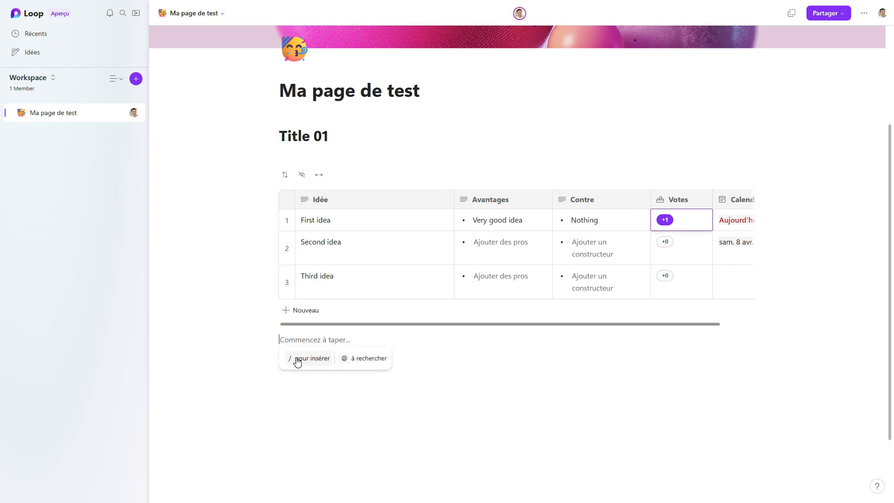
{"action": "type", "text": "/"}
{"action": "scroll", "coordinate": [317, 277], "scroll_direction": "down", "scroll_amount": 1}
{"action": "scroll", "coordinate": [317, 277], "scroll_direction": "down", "scroll_amount": 1}
{"action": "scroll", "coordinate": [319, 279], "scroll_direction": "up", "scroll_amount": 2}
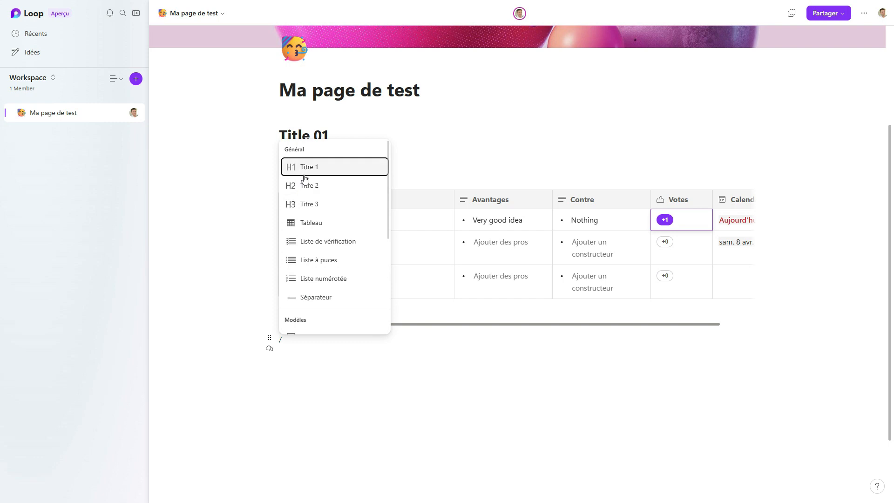
{"action": "scroll", "coordinate": [326, 242], "scroll_direction": "down", "scroll_amount": 1}
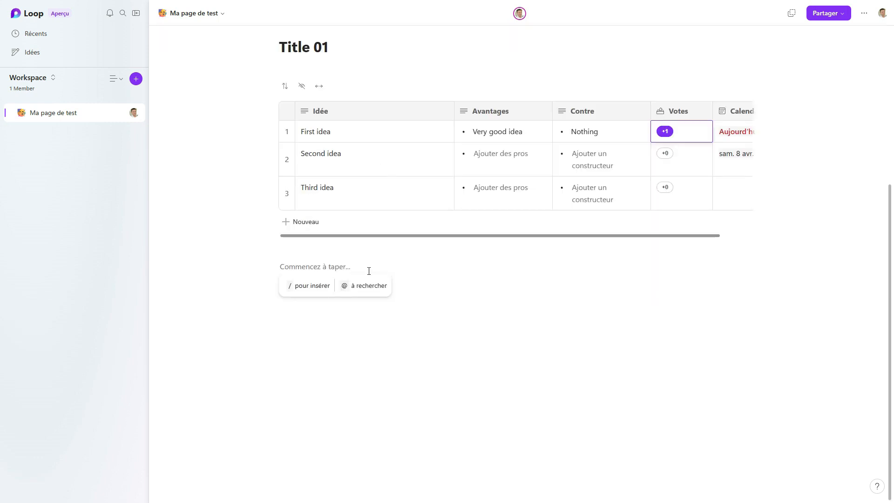
{"action": "type", "text": "Lorem Ipsum......"}
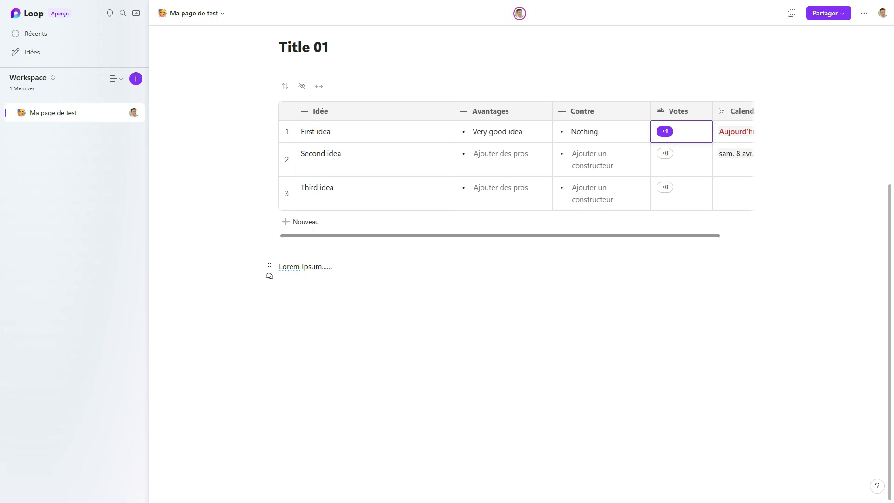
- Add a thumbs-up reaction to the "Lorem Ipsum......" line
{"action": "left_click", "coordinate": [349, 273]}
{"action": "left_click", "coordinate": [270, 276]}
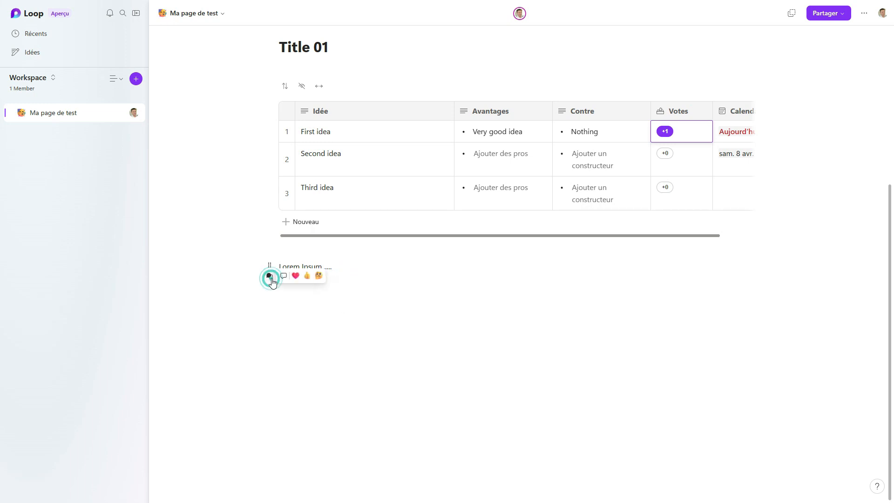
{"action": "left_click", "coordinate": [308, 277]}
- Post the comment "Dolor sit amet" on the "Lorem Ipsum......" line
{"action": "left_click", "coordinate": [269, 276]}
{"action": "left_click", "coordinate": [286, 278]}
{"action": "type", "text": "Dolor sit"}
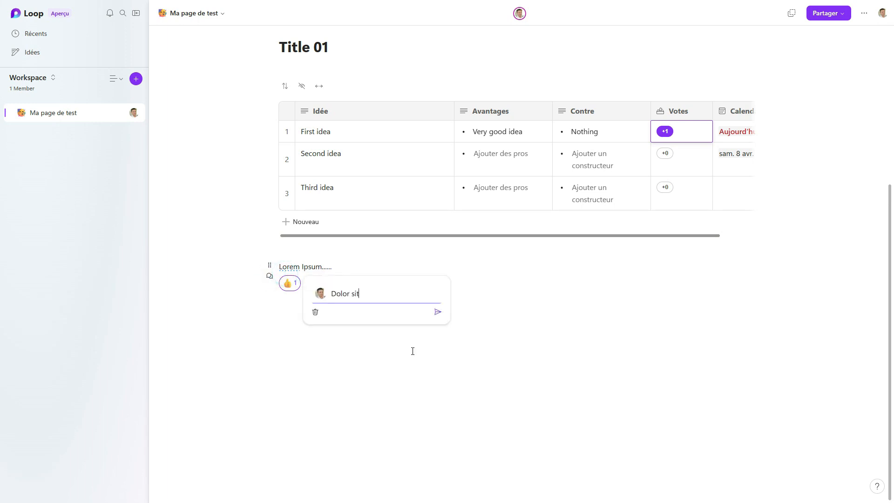
{"action": "type", "text": " amet"}
{"action": "left_click", "coordinate": [438, 311]}
{"action": "left_click", "coordinate": [351, 322]}
- Create a new page in the workspace titled "Meeting Notes" and give it the yellow notebook icon
{"action": "scroll", "coordinate": [468, 295], "scroll_direction": "up", "scroll_amount": 5}
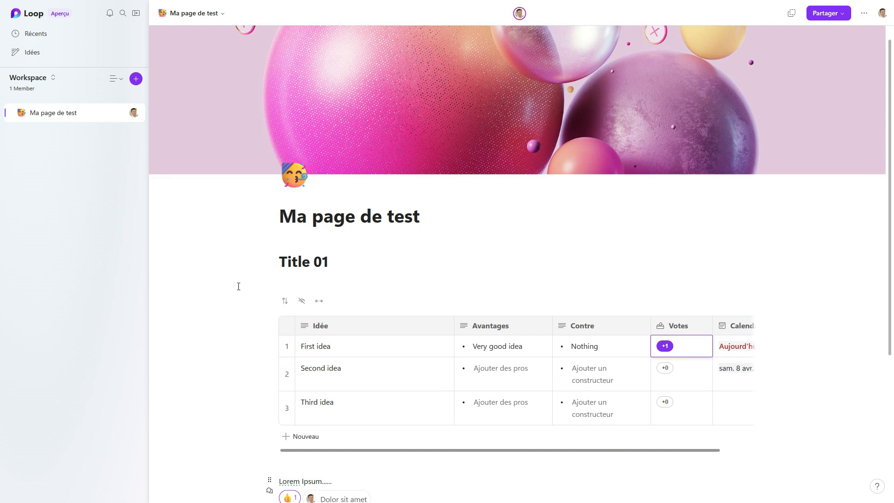
{"action": "left_click", "coordinate": [136, 79]}
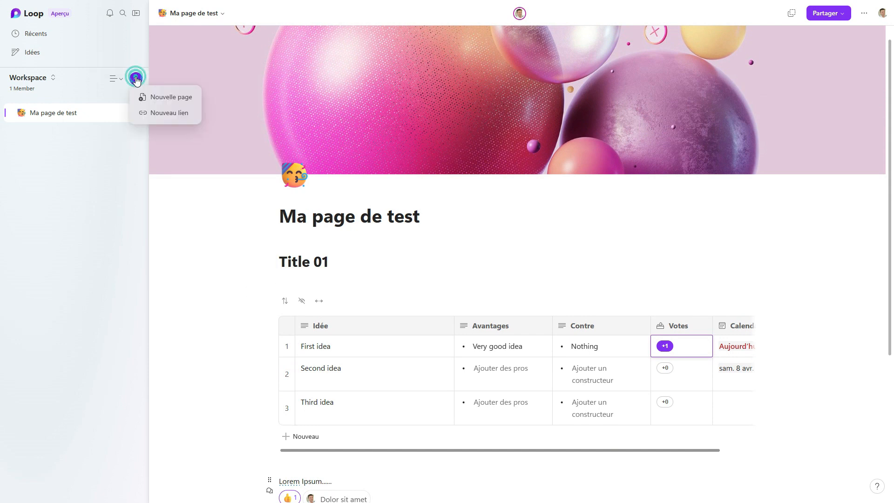
{"action": "left_click", "coordinate": [163, 101]}
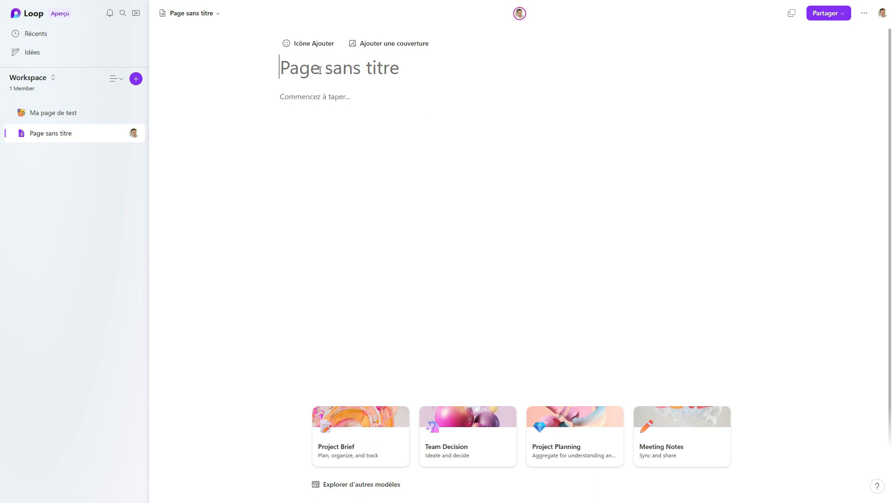
{"action": "type", "text": "Meeting Notes"}
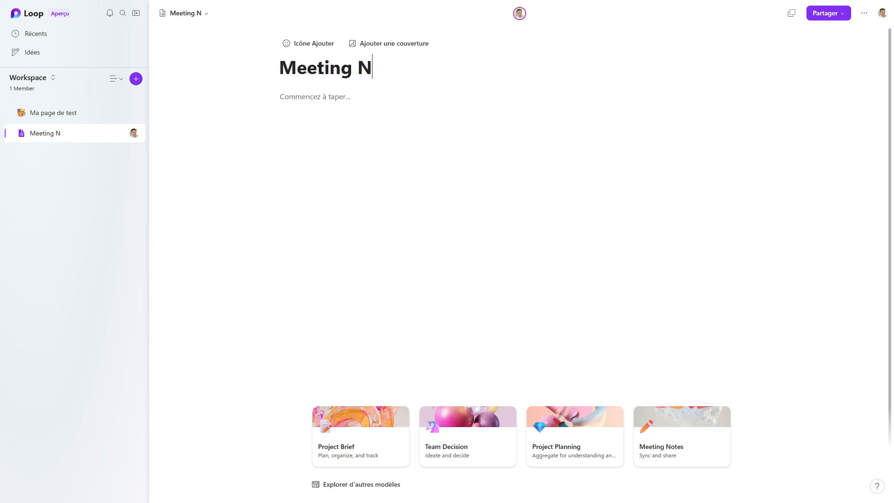
{"action": "left_click", "coordinate": [321, 44]}
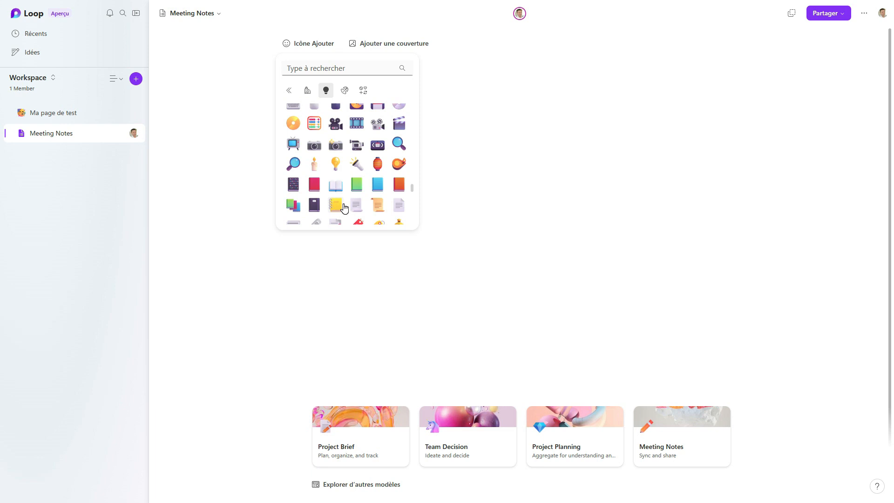
{"action": "left_click", "coordinate": [344, 208]}
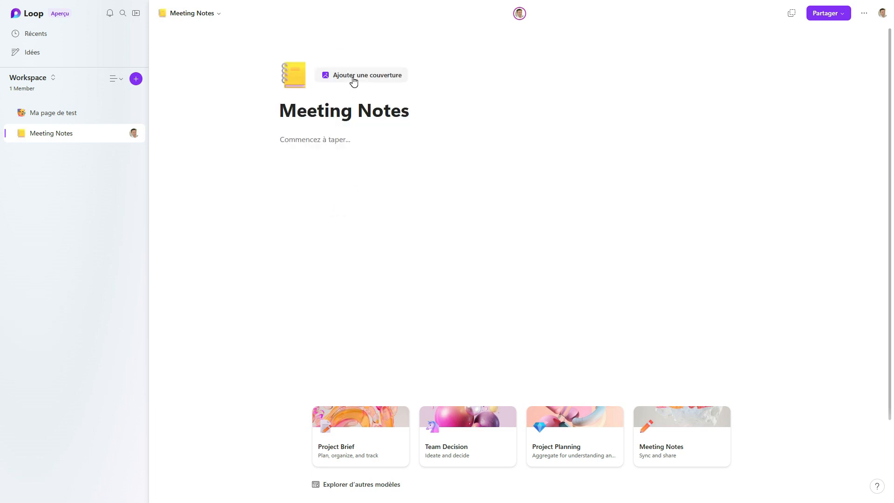
- Apply the Meeting Notes template to the new page and review its sections from Topic to Tasks
{"action": "left_click", "coordinate": [666, 439]}
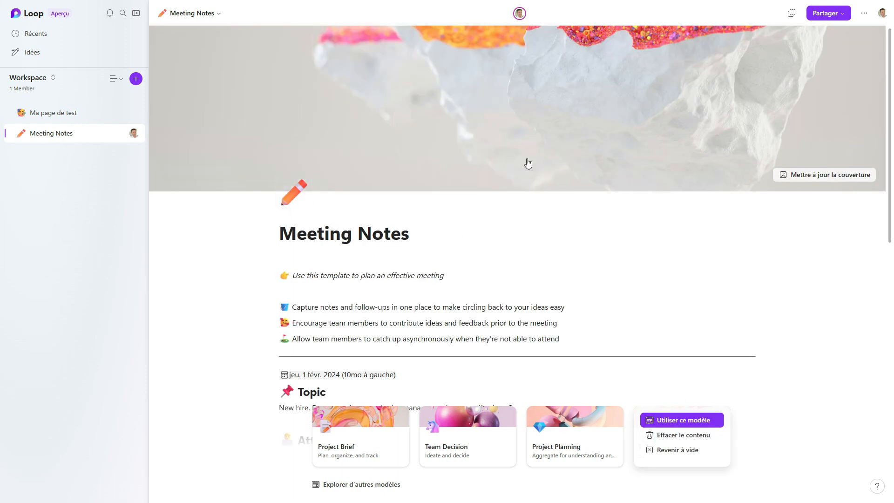
{"action": "left_click", "coordinate": [676, 421]}
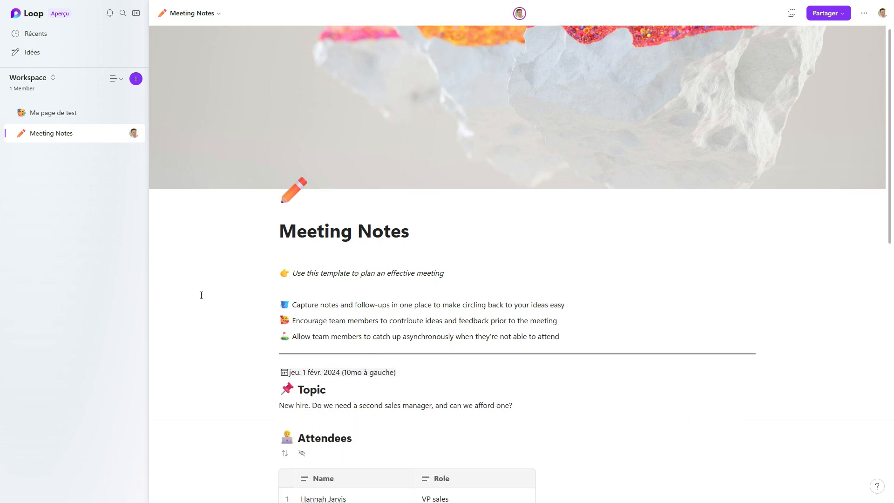
{"action": "scroll", "coordinate": [203, 298], "scroll_direction": "down", "scroll_amount": 3}
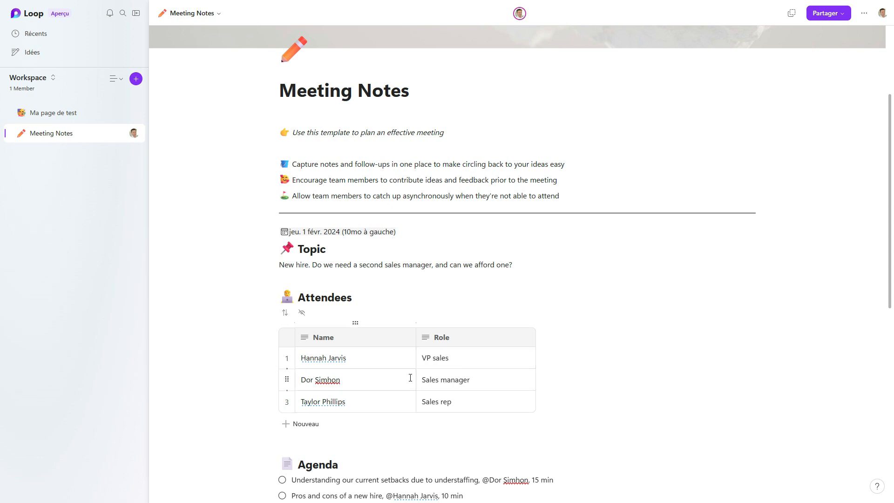
{"action": "scroll", "coordinate": [415, 367], "scroll_direction": "down", "scroll_amount": 5}
{"action": "scroll", "coordinate": [412, 374], "scroll_direction": "down", "scroll_amount": 5}
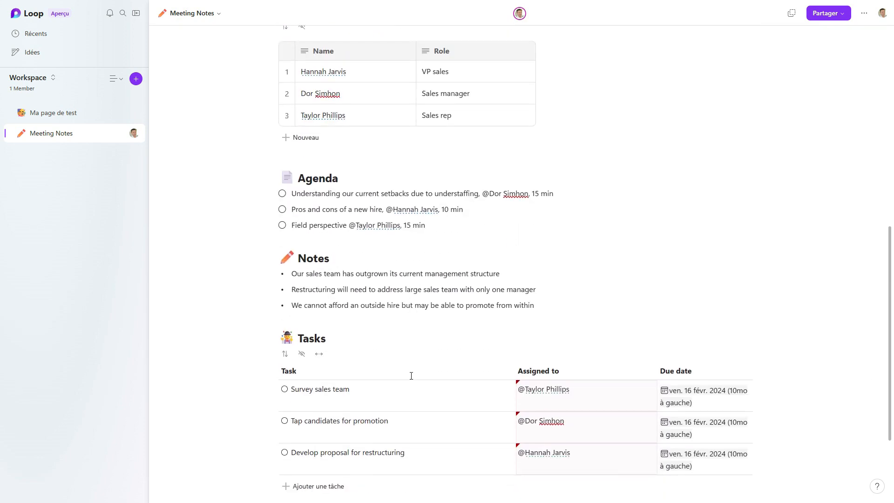
{"action": "scroll", "coordinate": [414, 374], "scroll_direction": "up", "scroll_amount": 12}
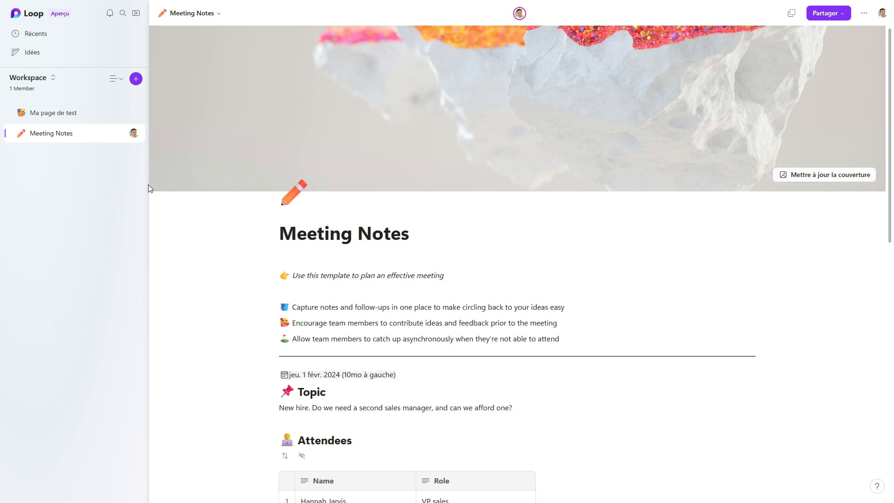
- Nest Ma page de test as a subpage under Meeting Notes, then collapse and expand the page group
{"action": "left_click_drag", "start_coordinate": [84, 114], "coordinate": [80, 137]}
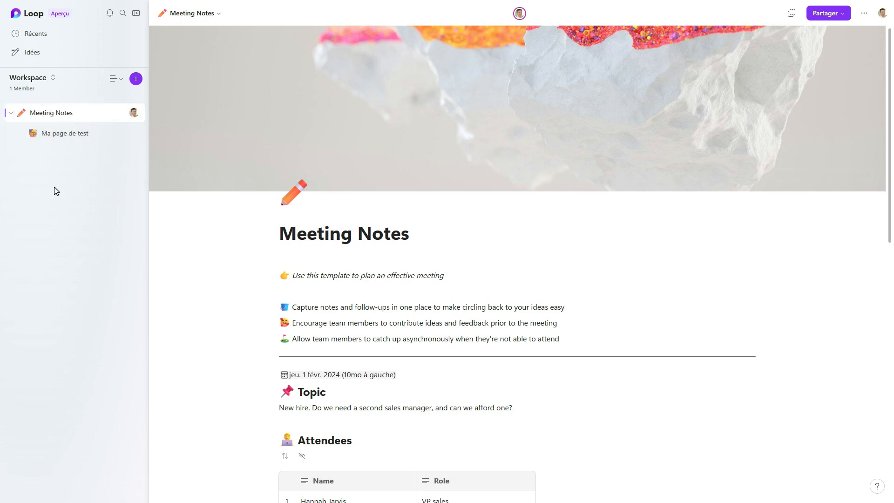
{"action": "left_click", "coordinate": [11, 113]}
{"action": "left_click", "coordinate": [12, 114]}
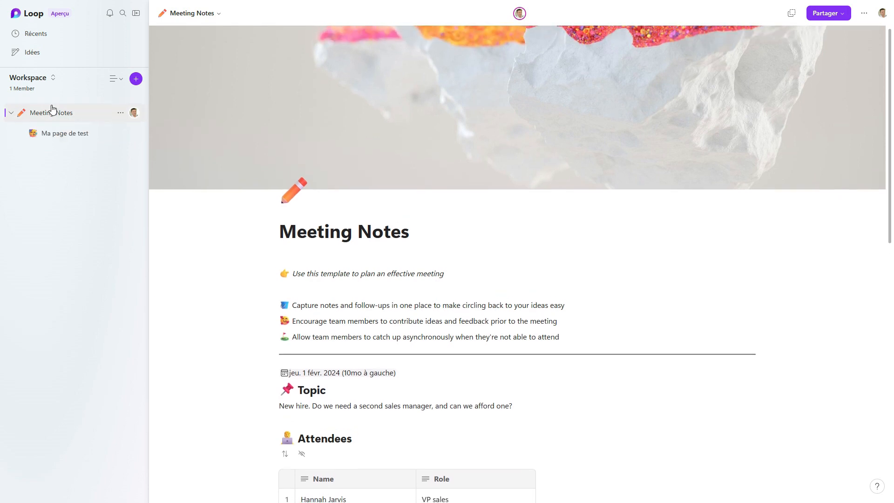
- Create a new page in Idées from the Action Heroes template in the template gallery and look over its content
{"action": "left_click", "coordinate": [138, 54]}
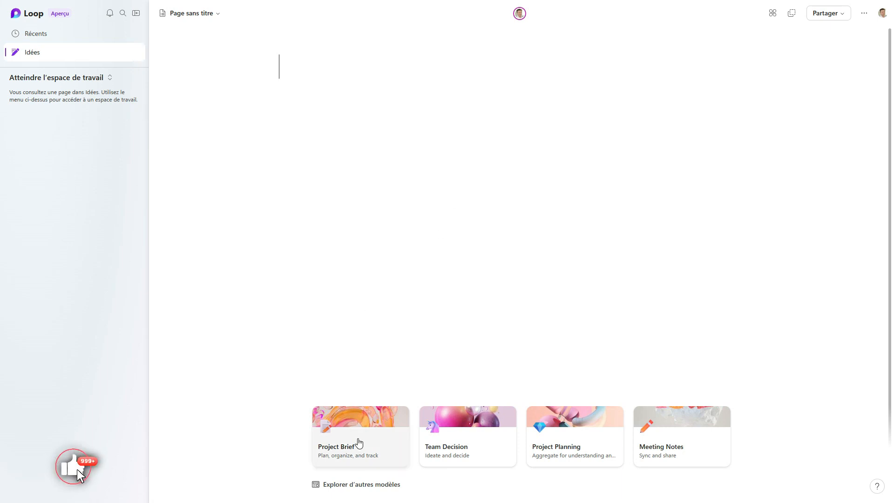
{"action": "left_click", "coordinate": [365, 484]}
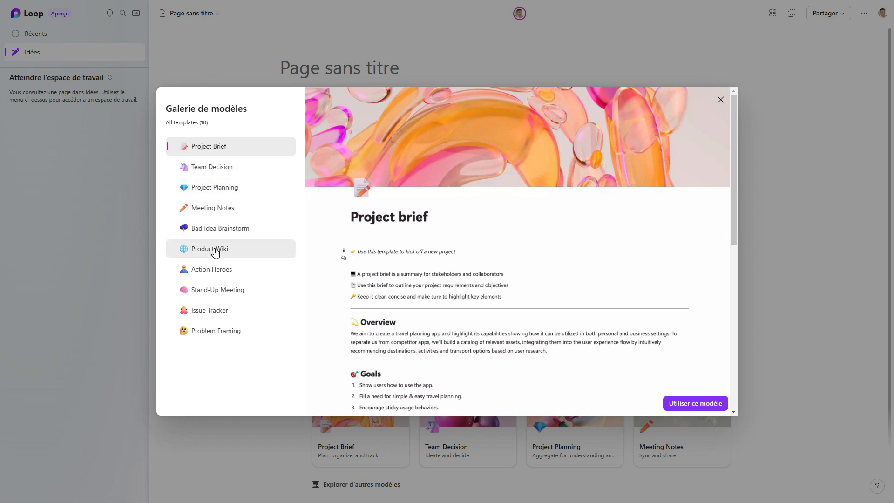
{"action": "left_click", "coordinate": [223, 270]}
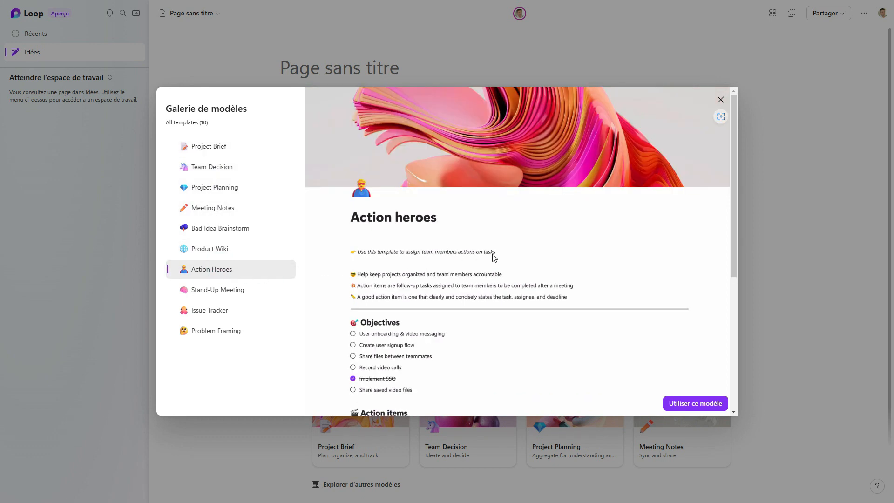
{"action": "scroll", "coordinate": [494, 258], "scroll_direction": "down", "scroll_amount": 5}
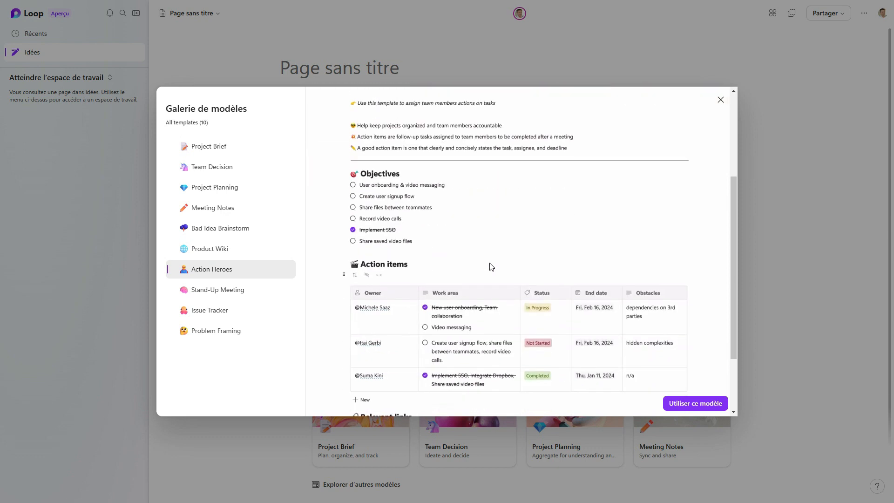
{"action": "scroll", "coordinate": [488, 269], "scroll_direction": "up", "scroll_amount": 5}
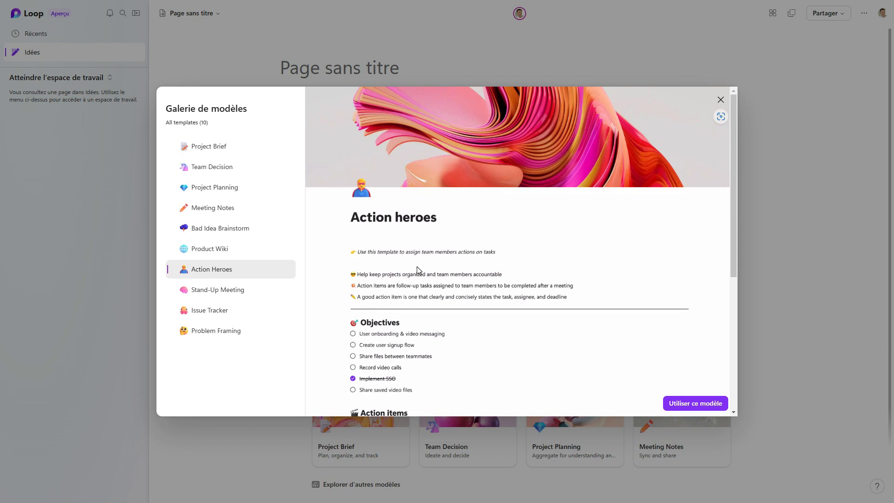
{"action": "scroll", "coordinate": [473, 269], "scroll_direction": "down", "scroll_amount": 2}
{"action": "left_click", "coordinate": [698, 403]}
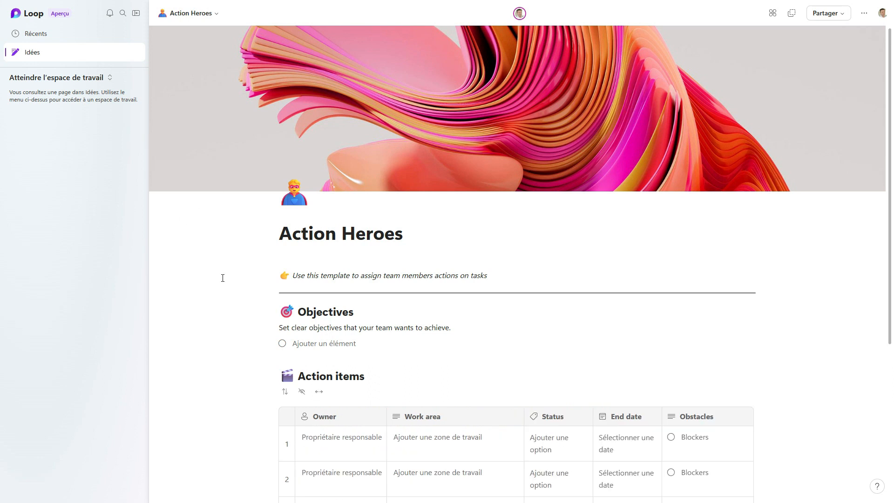
{"action": "scroll", "coordinate": [343, 314], "scroll_direction": "down", "scroll_amount": 4}
{"action": "scroll", "coordinate": [343, 313], "scroll_direction": "up", "scroll_amount": 4}
- Switch back to the workspace named Workspace and open the Idées overview to examine its listed pages
{"action": "left_click", "coordinate": [110, 79]}
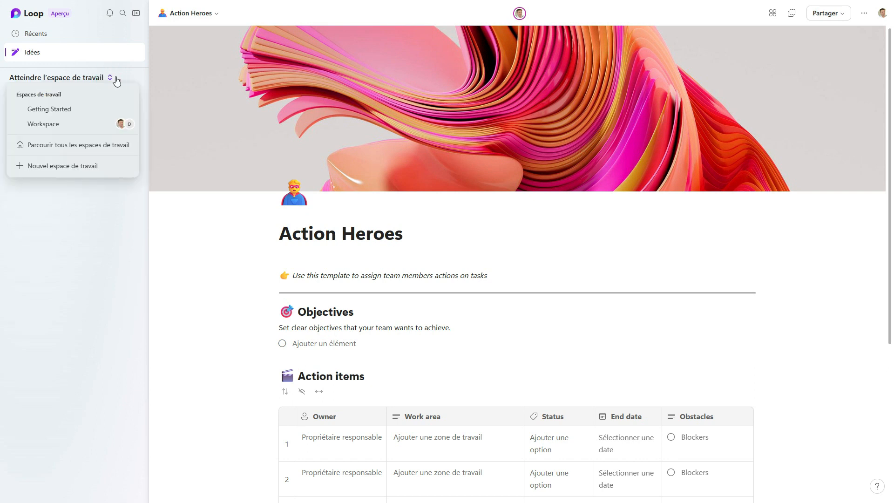
{"action": "left_click", "coordinate": [77, 125]}
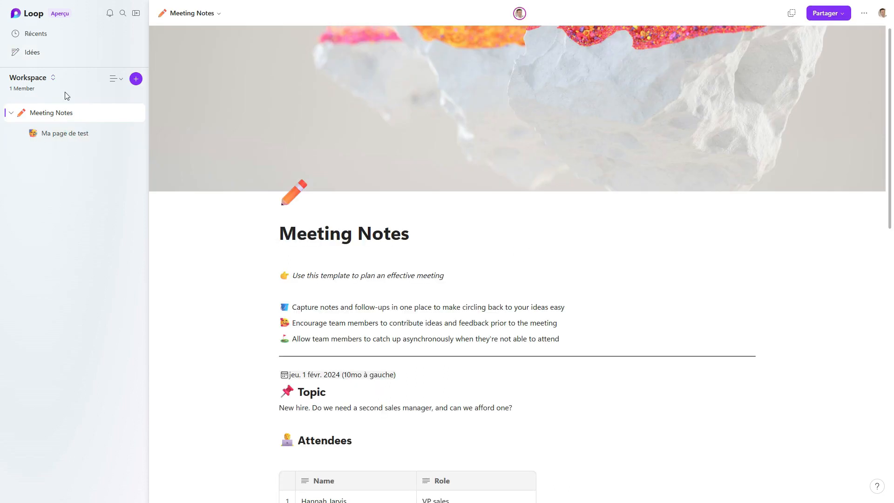
{"action": "left_click", "coordinate": [47, 58]}
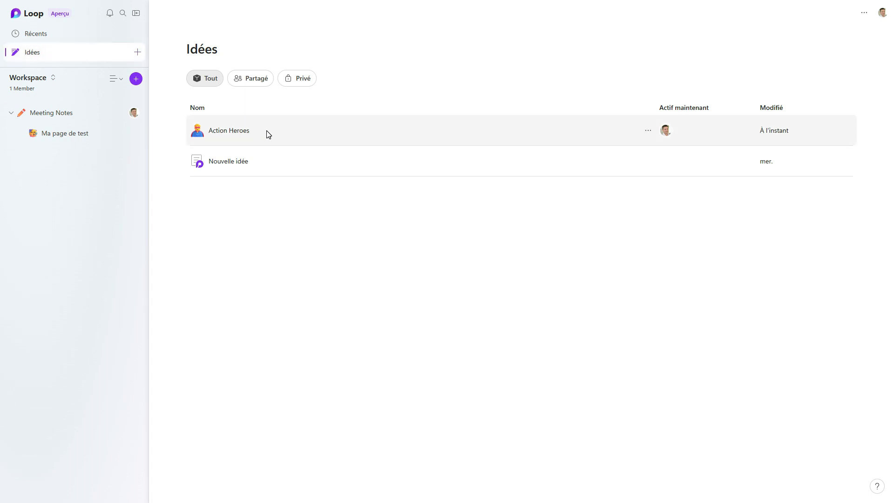
- Try to move the Action Heroes idea directly from the Idées overview into the workspace's page list
{"action": "left_click_drag", "start_coordinate": [261, 133], "coordinate": [115, 150]}
{"action": "left_click", "coordinate": [291, 126]}
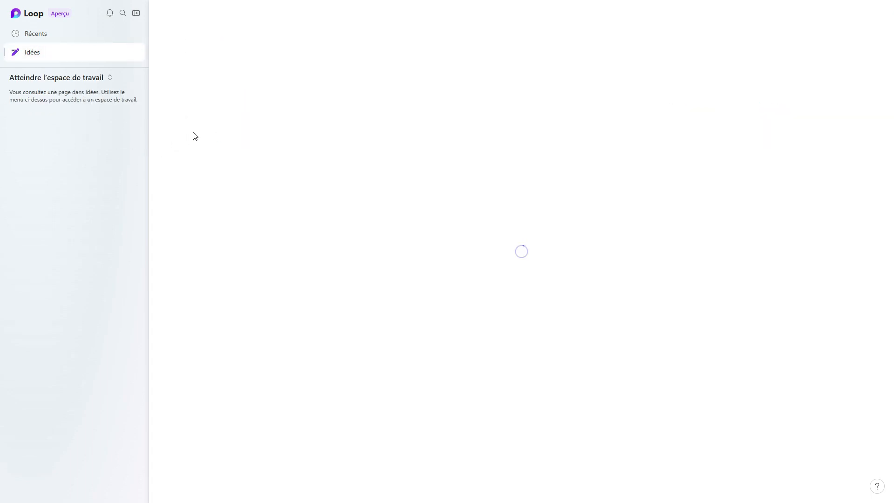
{"action": "left_click", "coordinate": [50, 54]}
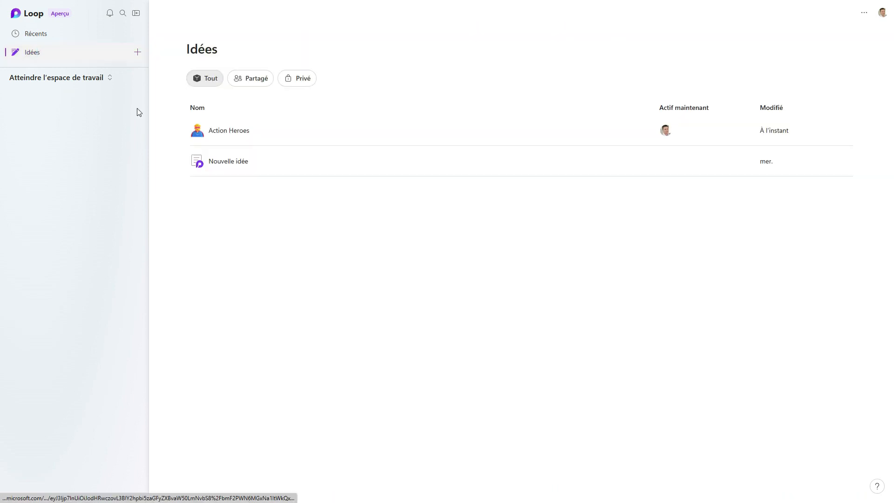
{"action": "left_click_drag", "start_coordinate": [197, 134], "coordinate": [176, 133]}
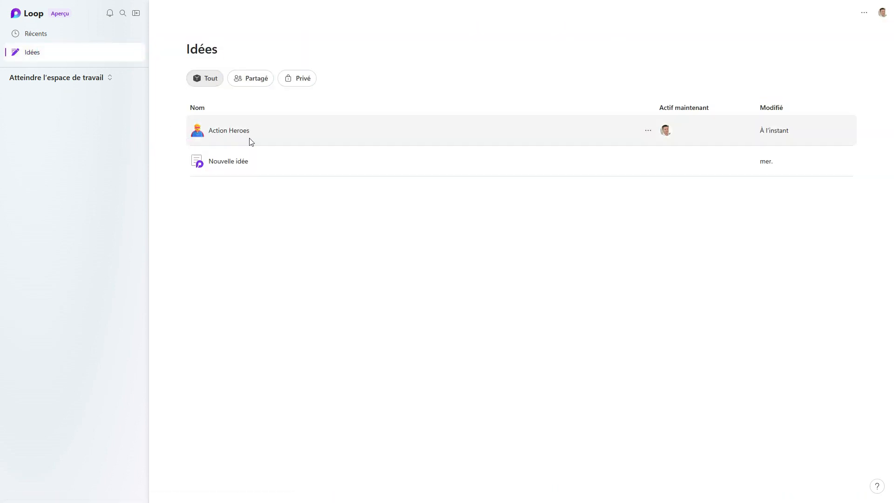
- Add the Action Heroes page from Idées to the workspace named Workspace
{"action": "left_click", "coordinate": [647, 131]}
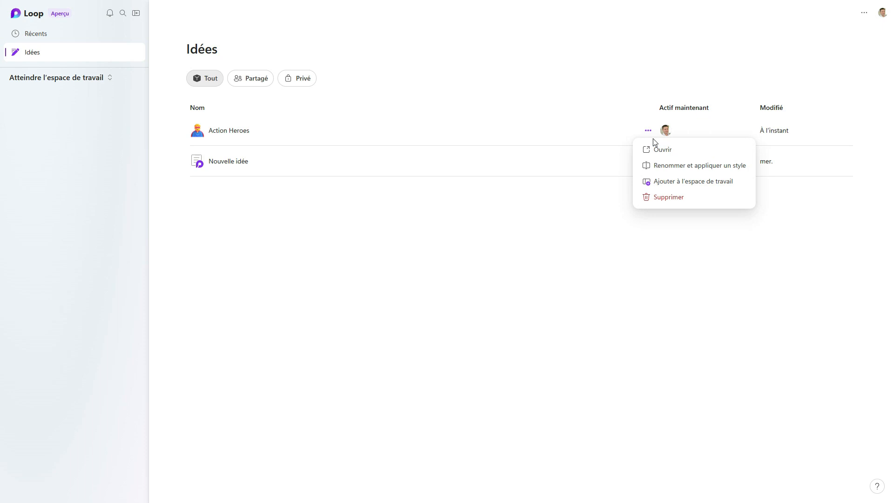
{"action": "left_click", "coordinate": [655, 181]}
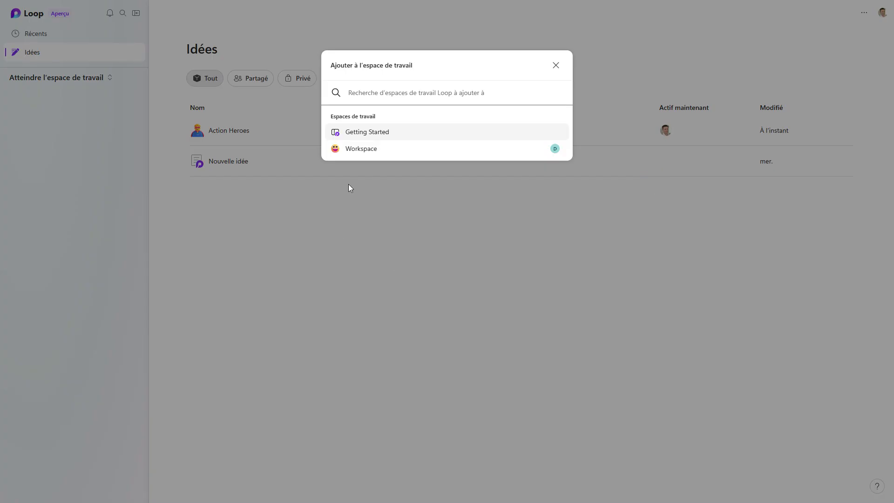
{"action": "left_click", "coordinate": [372, 153]}
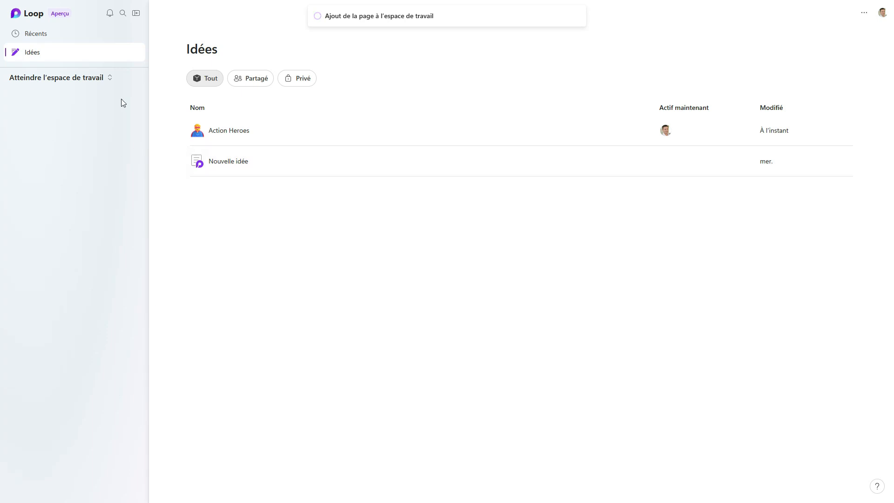
- Switch to the workspace named Workspace, open its Action Heroes page and check the page's breadcrumb path
{"action": "left_click", "coordinate": [108, 83]}
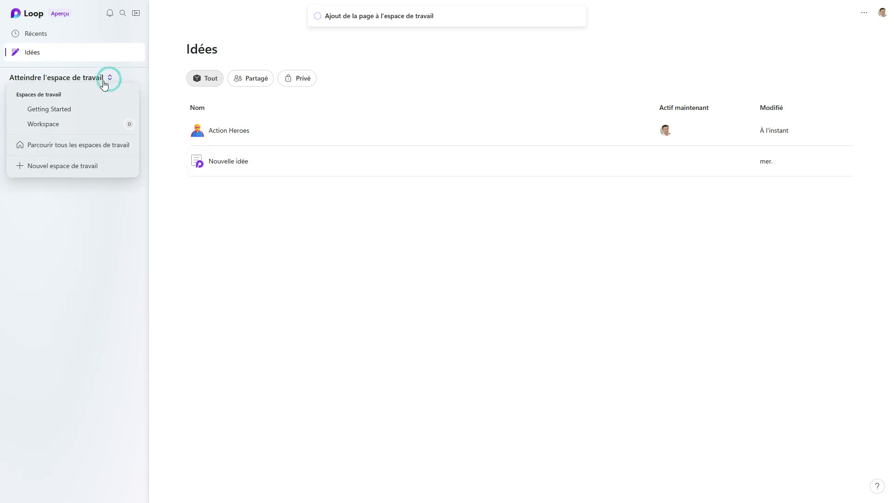
{"action": "left_click", "coordinate": [72, 128]}
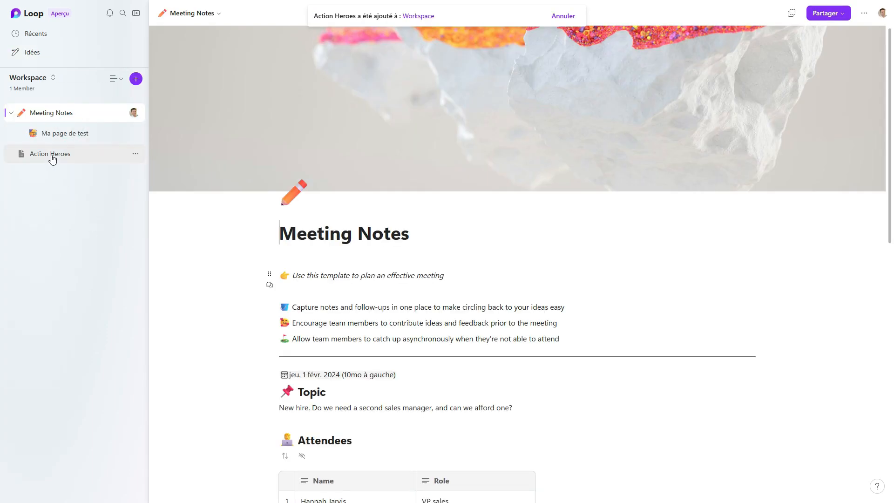
{"action": "left_click", "coordinate": [57, 161]}
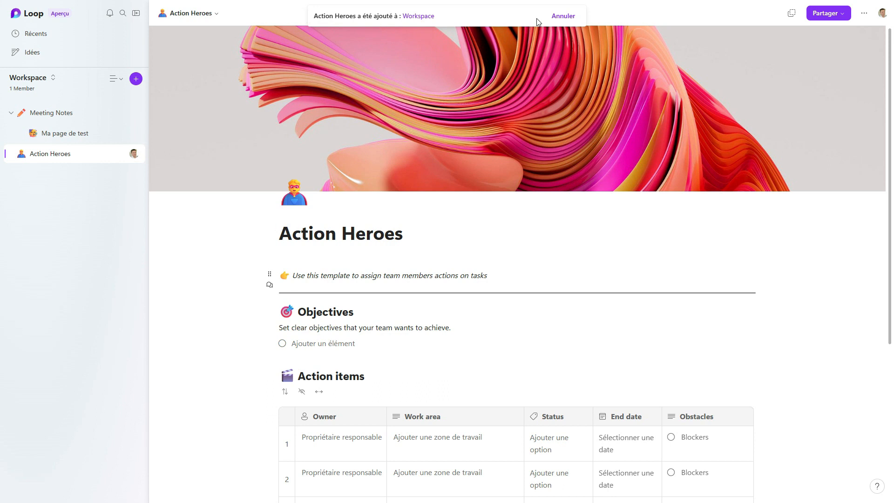
{"action": "left_click", "coordinate": [259, 16]}
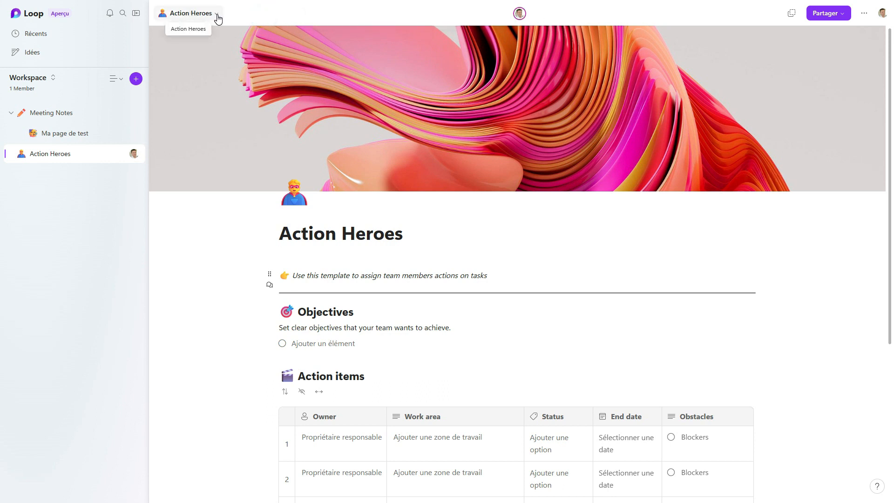
{"action": "left_click", "coordinate": [216, 14]}
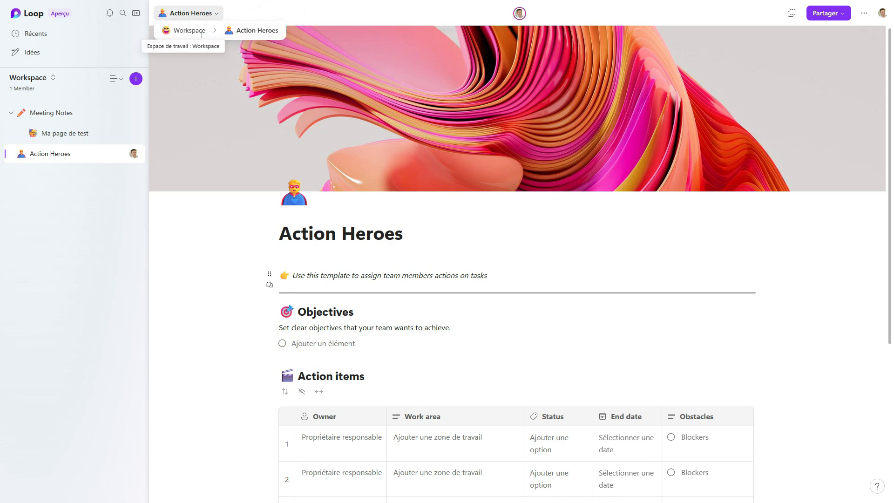
- Nest Ma page de test under Action Heroes, then open the subpage and check its breadcrumb path
{"action": "left_click_drag", "start_coordinate": [95, 134], "coordinate": [81, 156]}
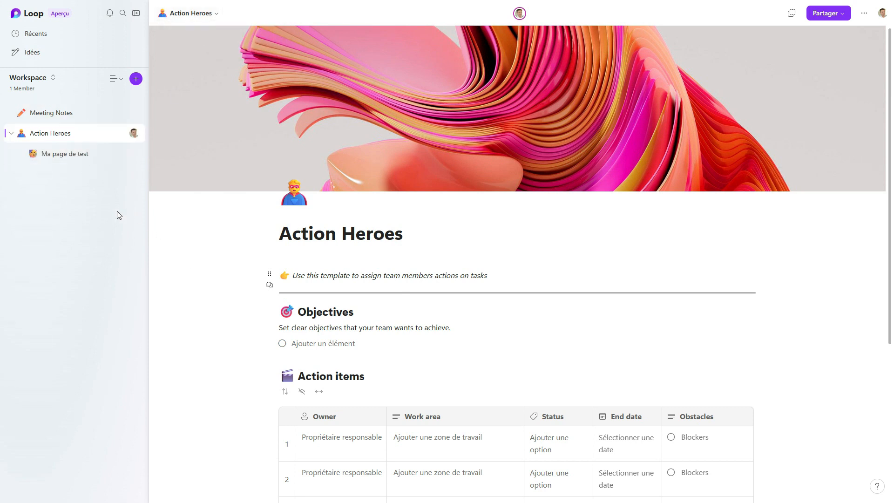
{"action": "left_click", "coordinate": [112, 159]}
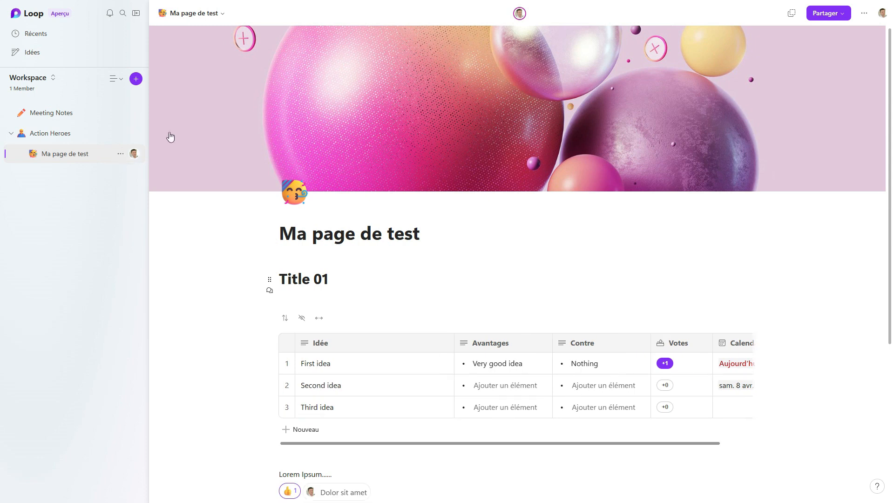
{"action": "mouse_move", "coordinate": [227, 16]}
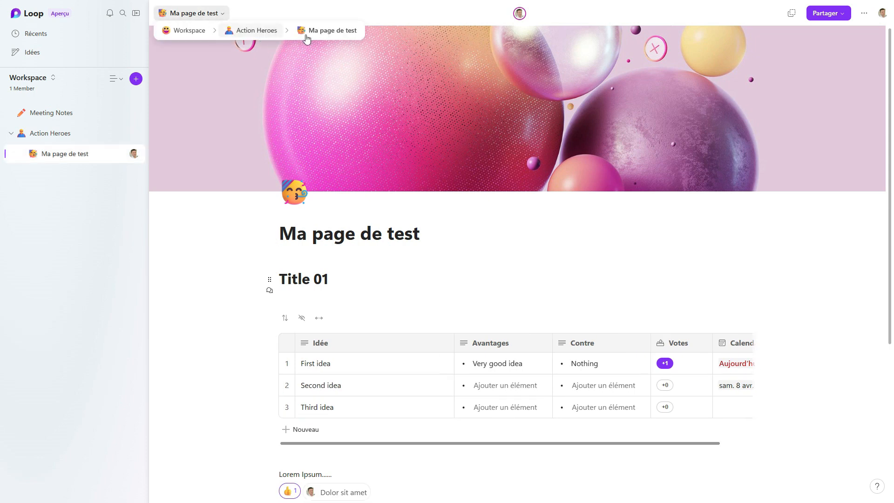
{"action": "left_click", "coordinate": [124, 207]}
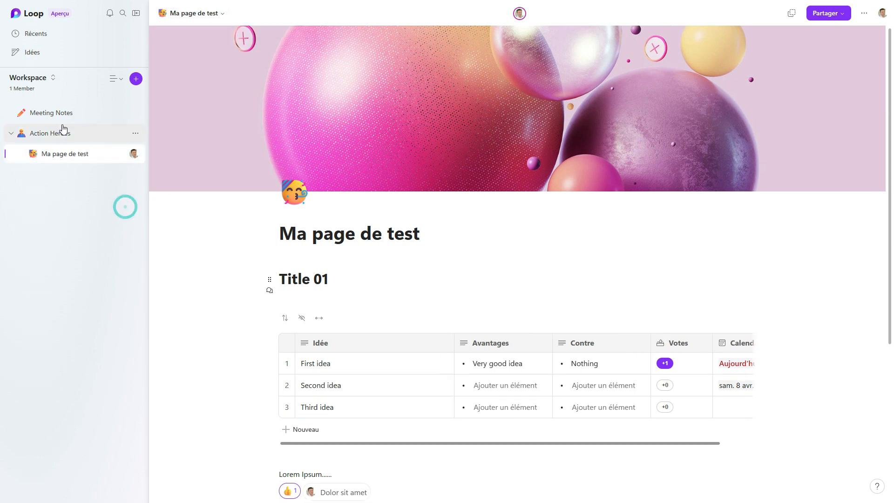
- Compare the page options available for the Ma page de test subpage and its parent page Action Heroes
{"action": "left_click", "coordinate": [120, 154]}
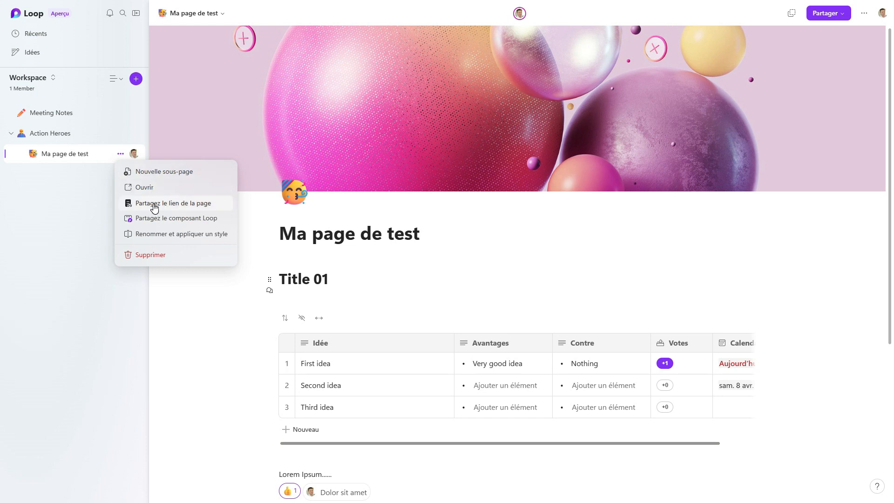
{"action": "left_click", "coordinate": [64, 258]}
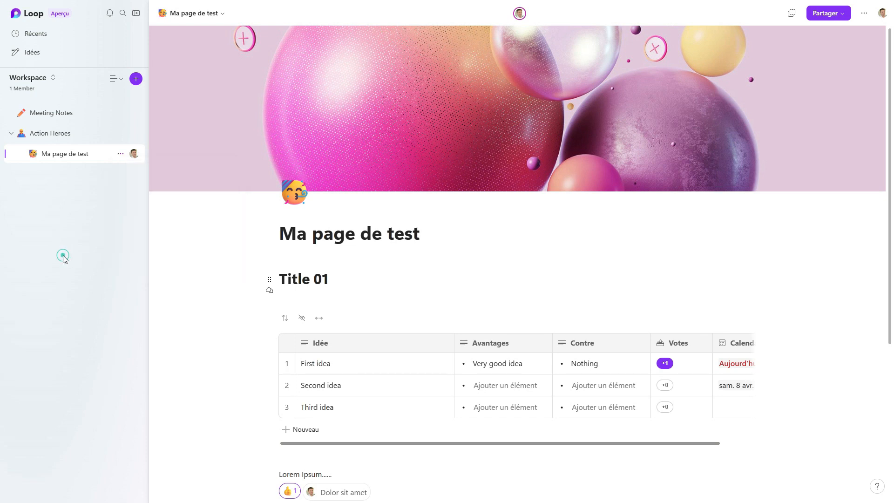
{"action": "left_click", "coordinate": [83, 154]}
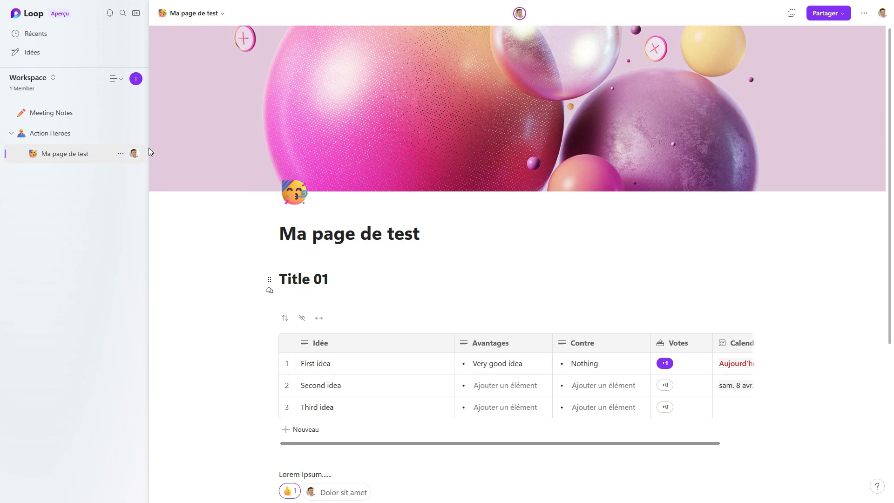
{"action": "mouse_move", "coordinate": [224, 14]}
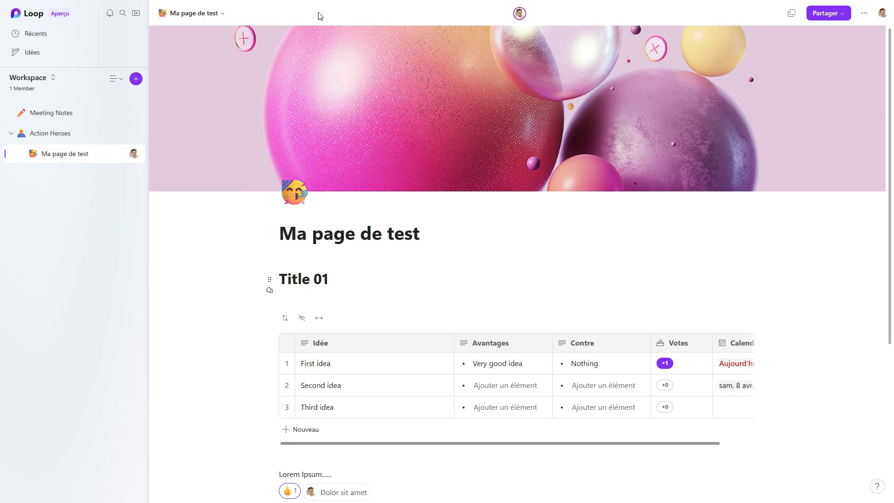
{"action": "left_click", "coordinate": [135, 133]}
{"action": "left_click", "coordinate": [34, 205]}
{"action": "left_click", "coordinate": [120, 154]}
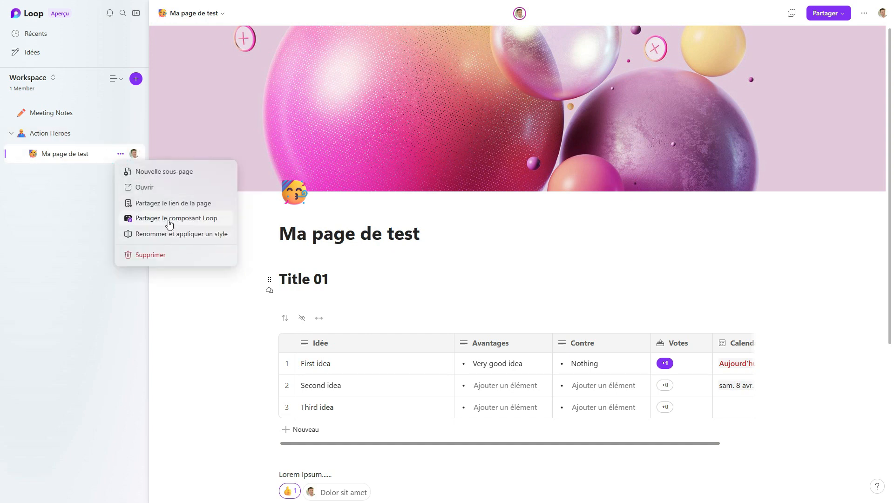
{"action": "left_click", "coordinate": [53, 191]}
- Nest Action Heroes under Meeting Notes, then add the Action Heroes page to the Getting Started workspace as well
{"action": "left_click_drag", "start_coordinate": [48, 135], "coordinate": [120, 114]}
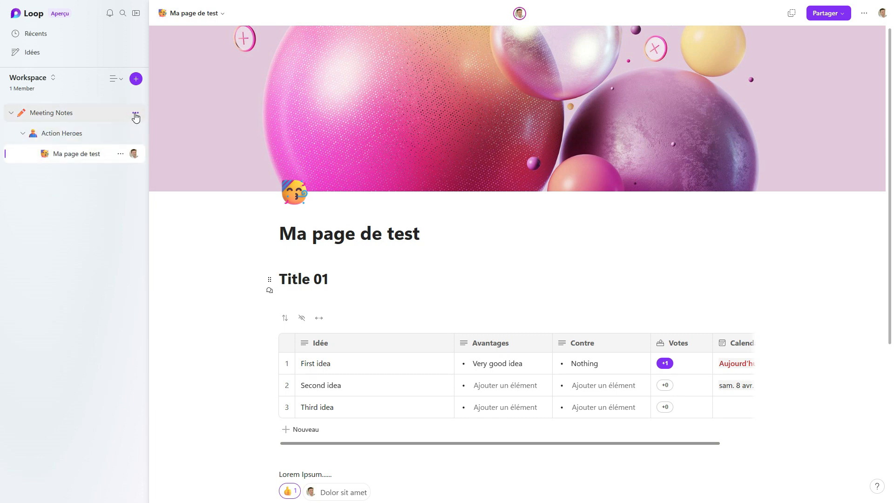
{"action": "left_click", "coordinate": [132, 134]}
{"action": "left_click", "coordinate": [154, 229]}
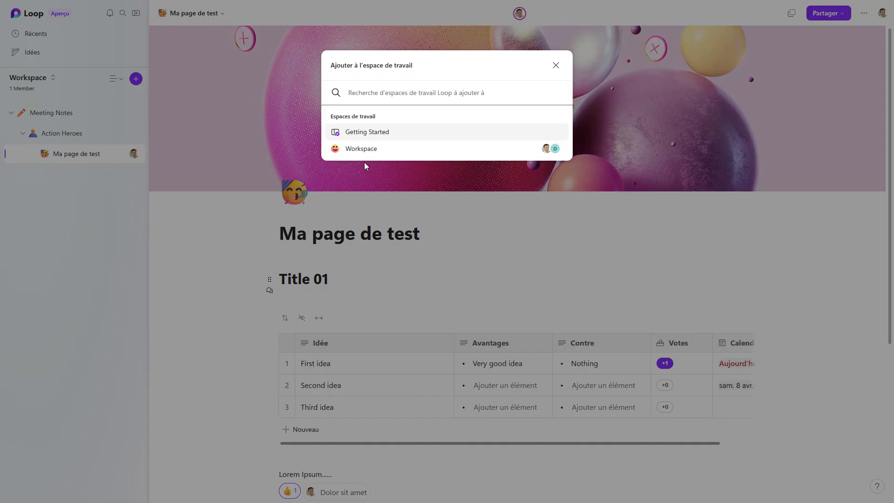
{"action": "left_click", "coordinate": [355, 135]}
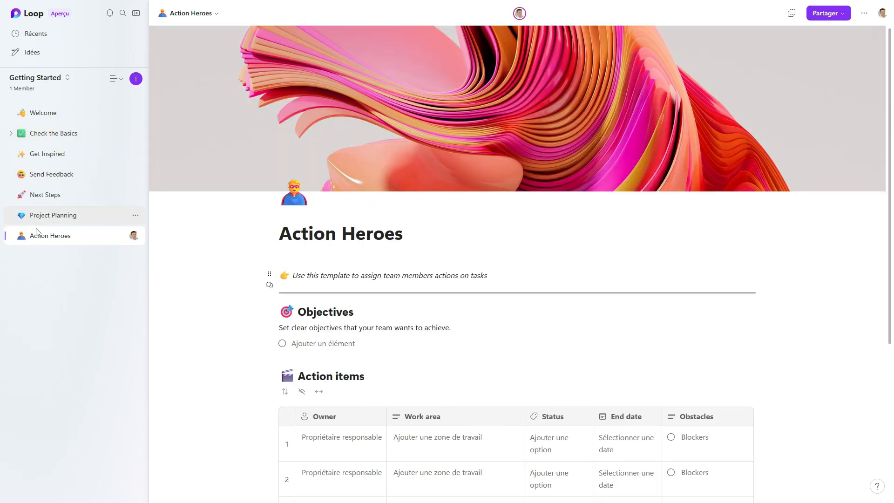
- In the Getting Started copy of Action Heroes, insert the line "Hello" with a smiley above the template hint, followed by an empty line
{"action": "left_click", "coordinate": [278, 275]}
{"action": "key", "text": "Return"}
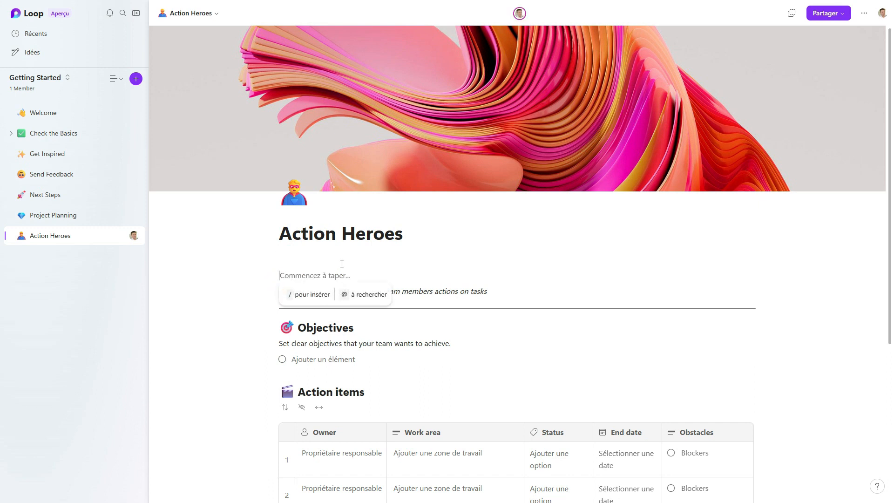
{"action": "type", "text": "Hello 🙂"}
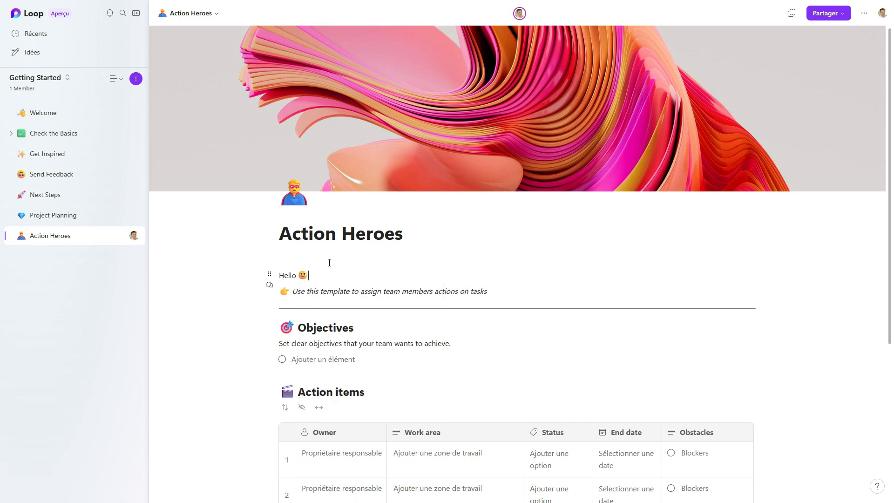
{"action": "key", "text": "Return"}
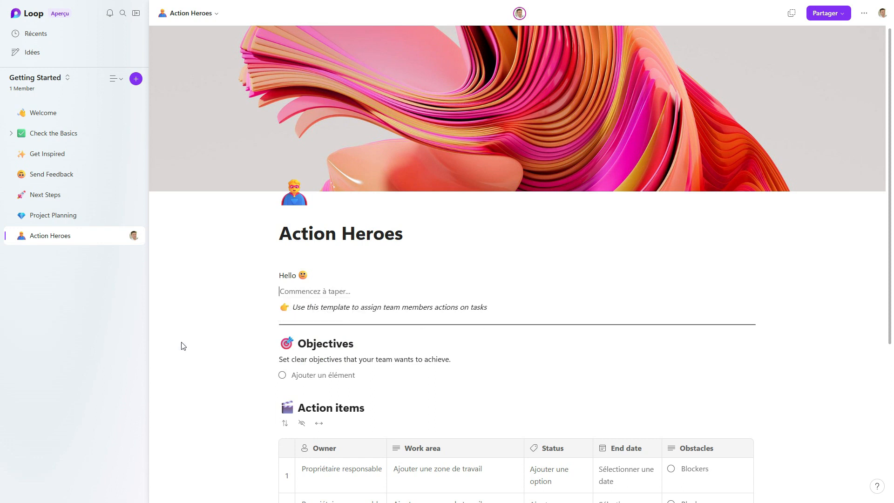
- Switch back to the workspace named Workspace and check the greeting line on its Action Heroes page
{"action": "left_click", "coordinate": [67, 79]}
{"action": "left_click", "coordinate": [58, 124]}
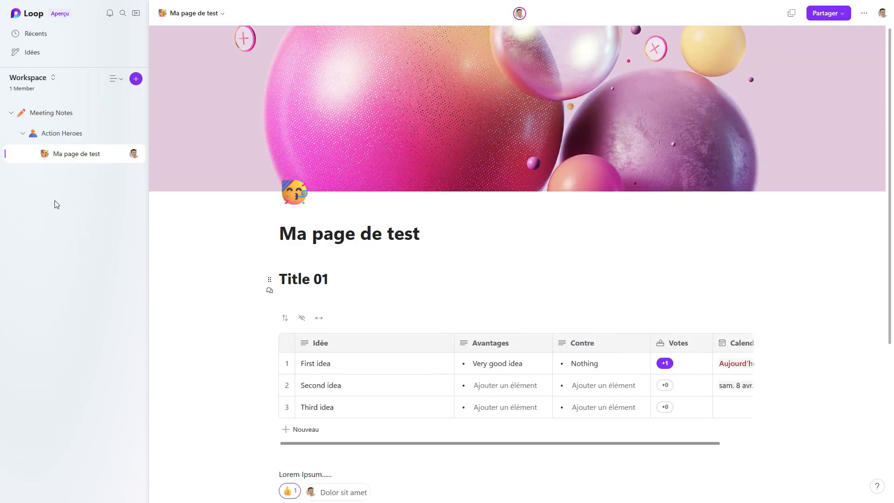
{"action": "left_click", "coordinate": [63, 134]}
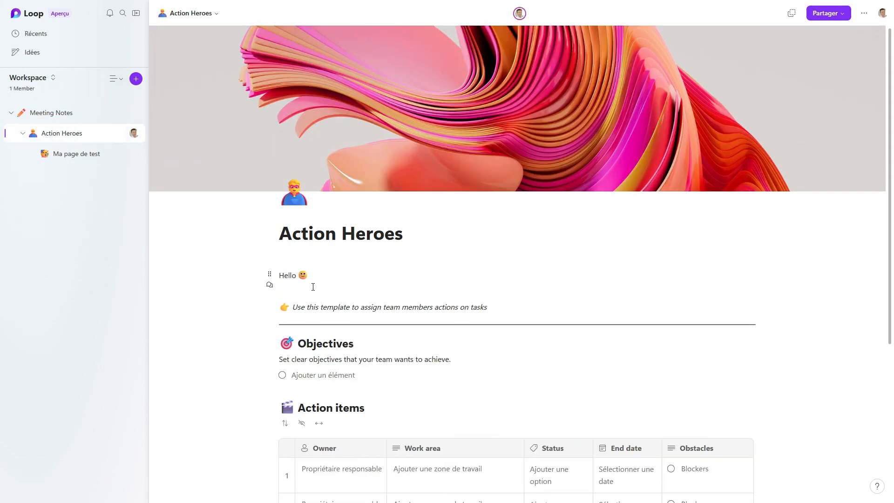
{"action": "left_click", "coordinate": [321, 275]}
- Share the Action Heroes page as a Loop component and copy its link
{"action": "left_click", "coordinate": [843, 13]}
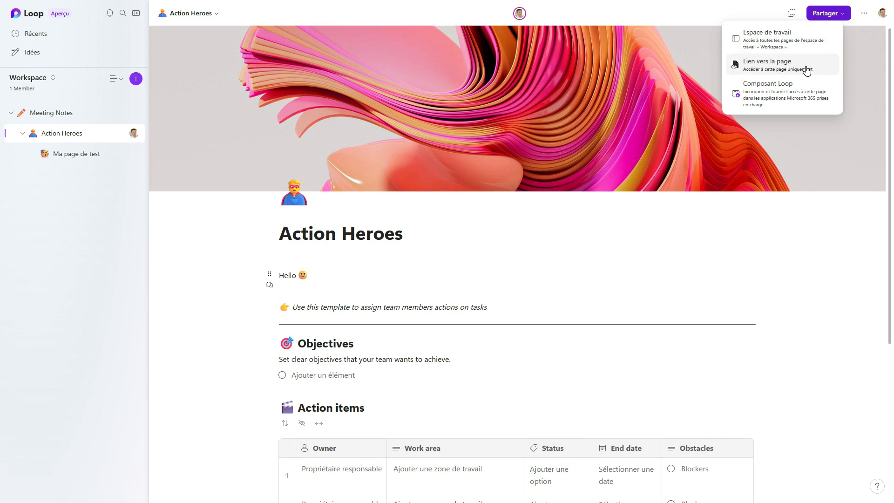
{"action": "left_click", "coordinate": [782, 99]}
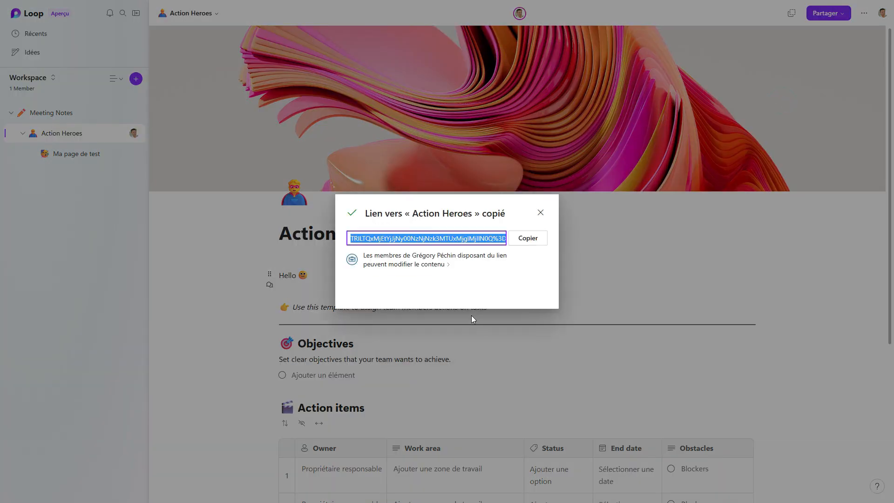
{"action": "left_click", "coordinate": [528, 243]}
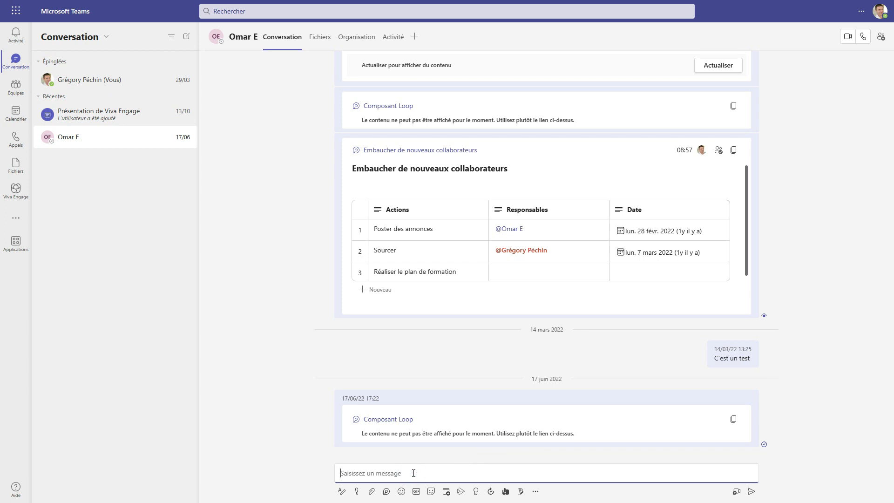
- In a Microsoft Teams chat, paste the Action Heroes component into the message, add an empty line below its greeting and review its content
{"action": "key", "text": "ctrl+v"}
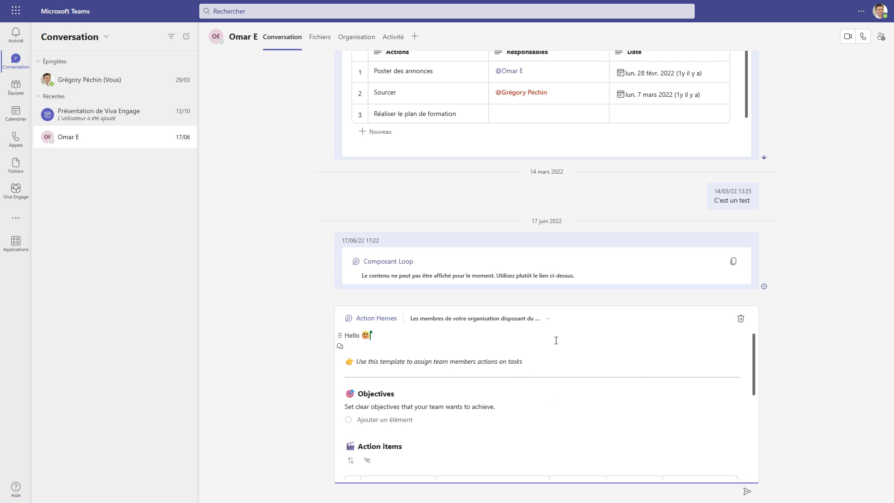
{"action": "key", "text": "Return"}
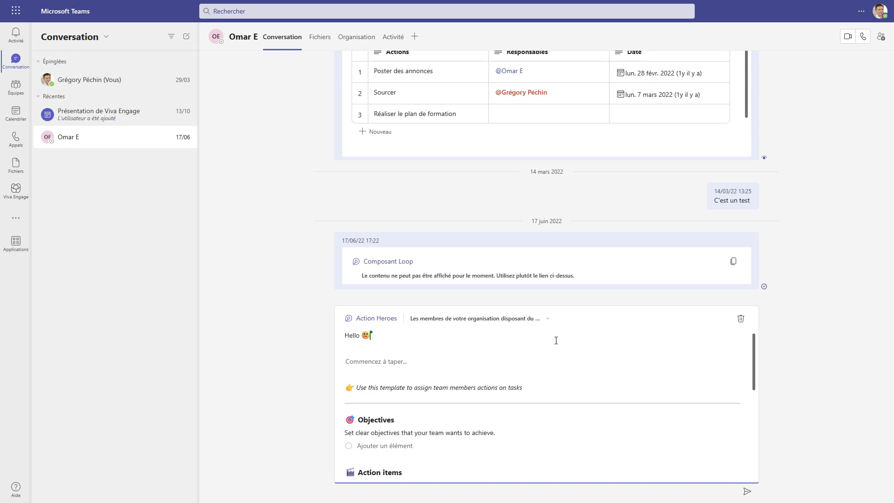
{"action": "scroll", "coordinate": [556, 340], "scroll_direction": "down", "scroll_amount": 5}
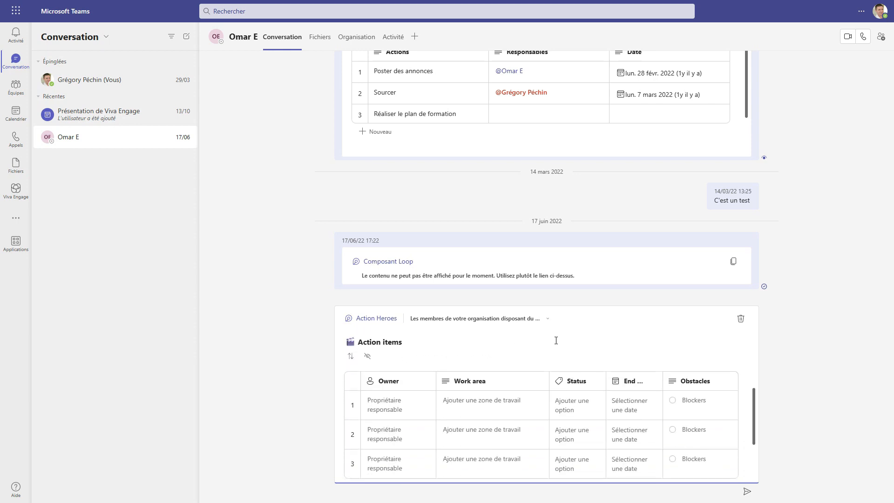
{"action": "scroll", "coordinate": [512, 373], "scroll_direction": "up", "scroll_amount": 5}
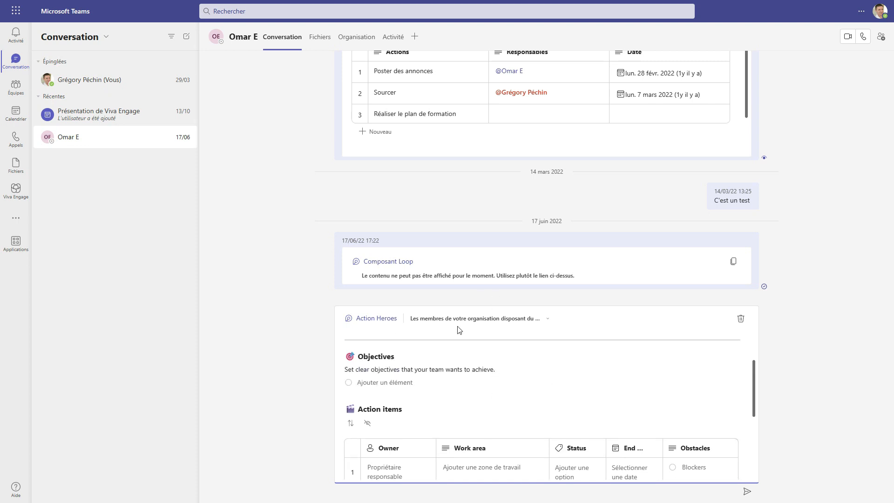
- Add the line "I'm in Teams" below the greeting in the Action Heroes component and send the Teams message
{"action": "left_click", "coordinate": [369, 361]}
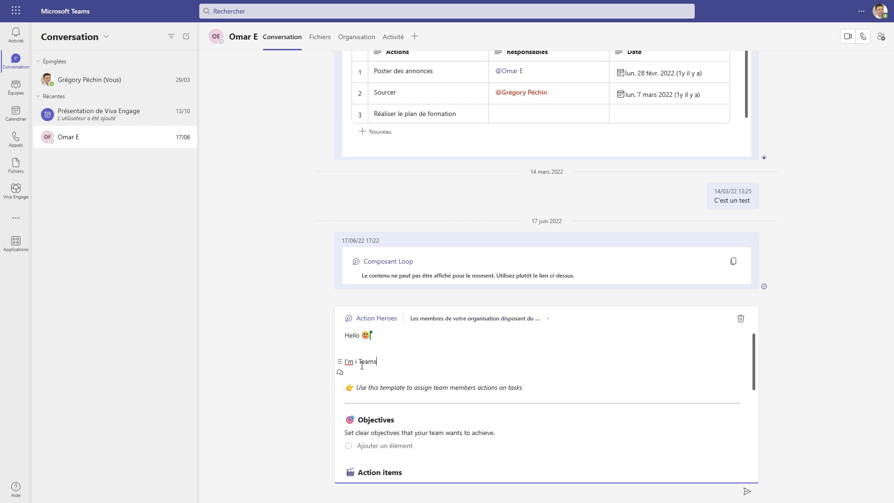
{"action": "left_click", "coordinate": [359, 362]}
{"action": "type", "text": "n"}
{"action": "left_click", "coordinate": [415, 362]}
{"action": "left_click", "coordinate": [747, 492]}
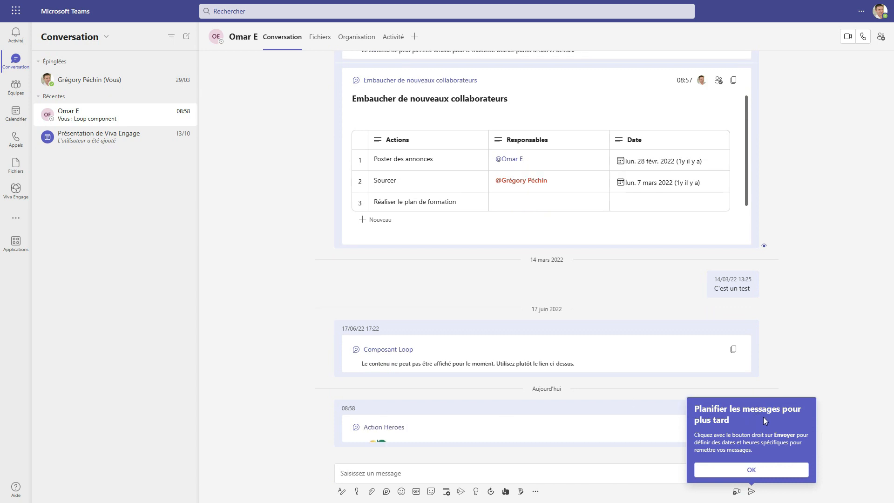
{"action": "left_click", "coordinate": [746, 470]}
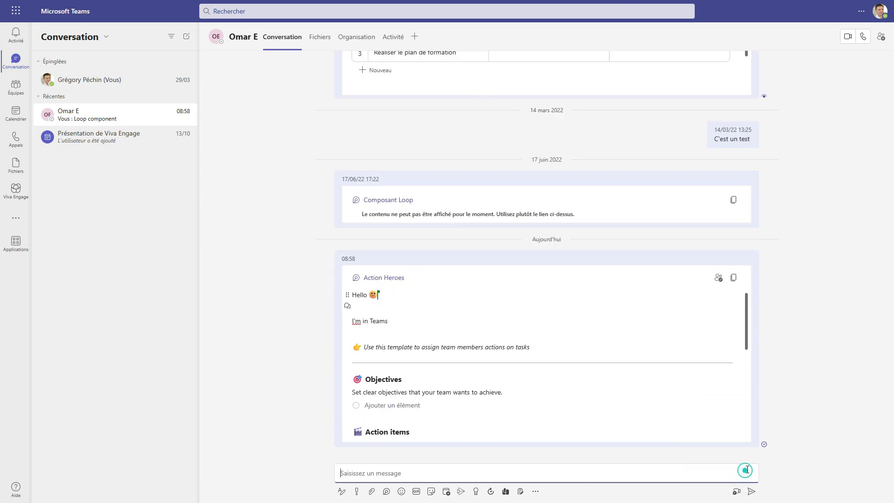
- In the sent Action Heroes component, add the line "blablabla" directly below "I'm in Teams"
{"action": "left_click", "coordinate": [395, 320]}
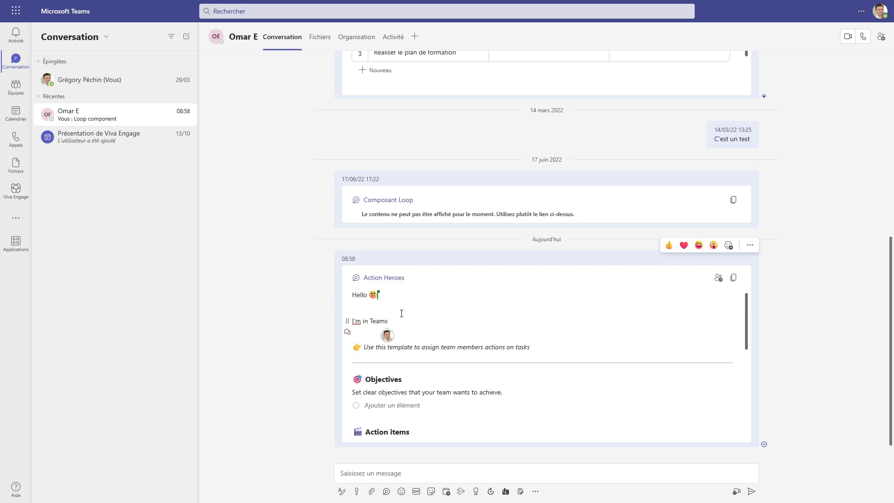
{"action": "key", "text": "Return"}
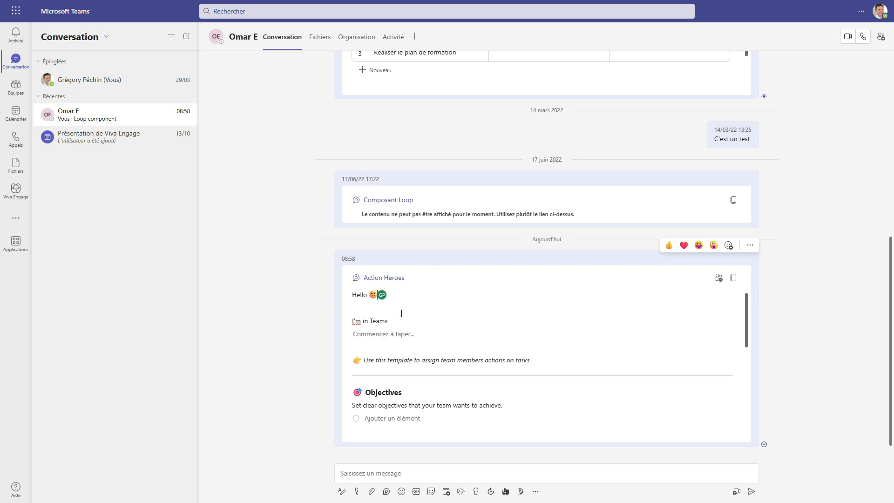
{"action": "type", "text": "b"}
{"action": "left_click", "coordinate": [369, 332]}
{"action": "left_click", "coordinate": [421, 335]}
- Switch to Loop, check the synced lines on the Action Heroes page and share the page as a Loop component
{"action": "left_click", "coordinate": [235, 355]}
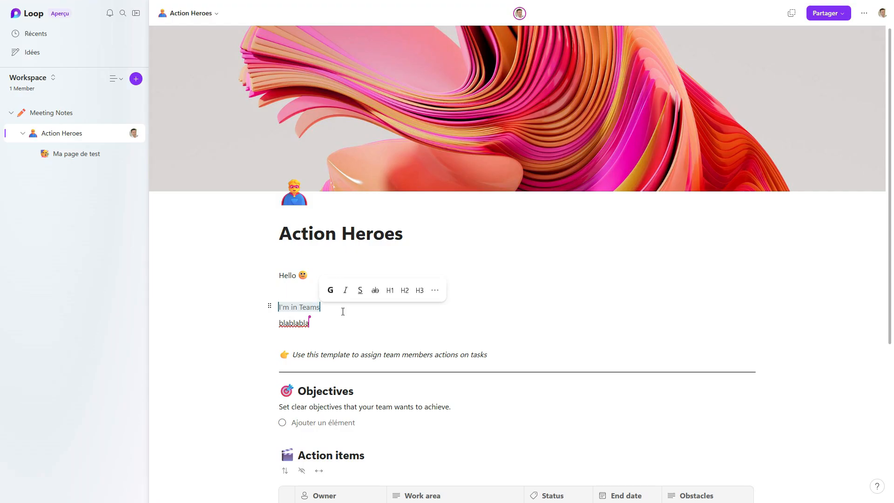
{"action": "left_click", "coordinate": [342, 311]}
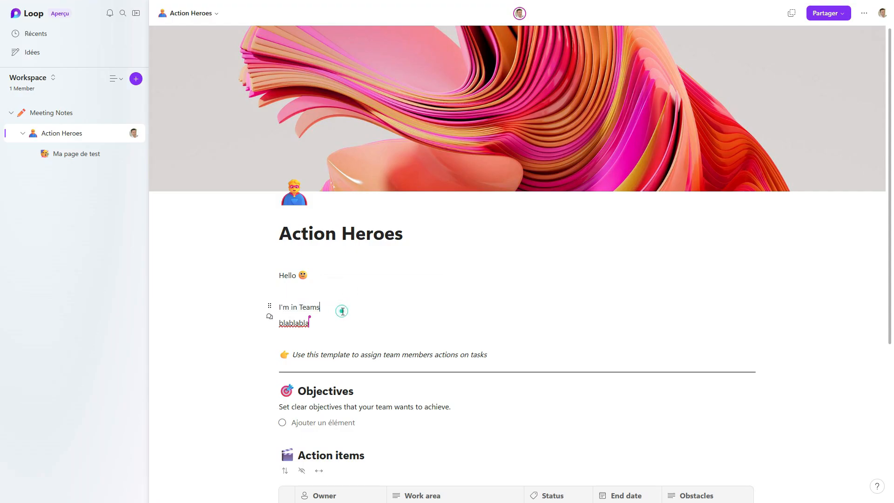
{"action": "left_click", "coordinate": [837, 17]}
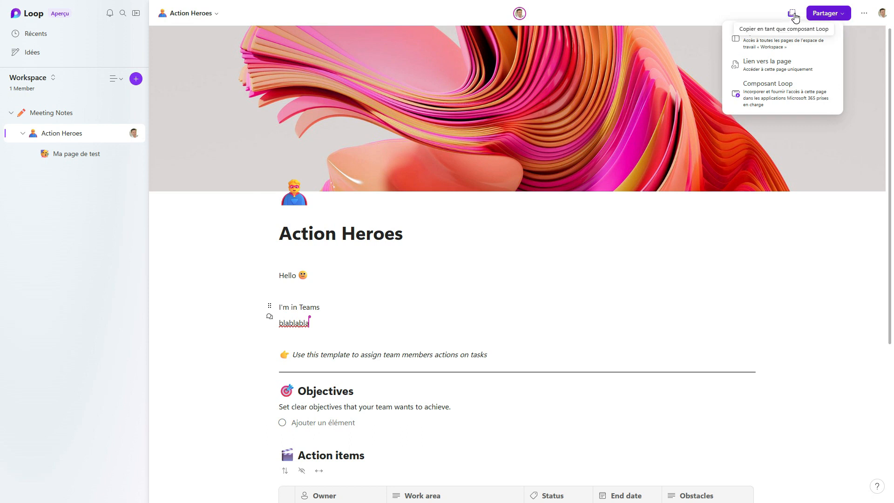
{"action": "left_click", "coordinate": [772, 99]}
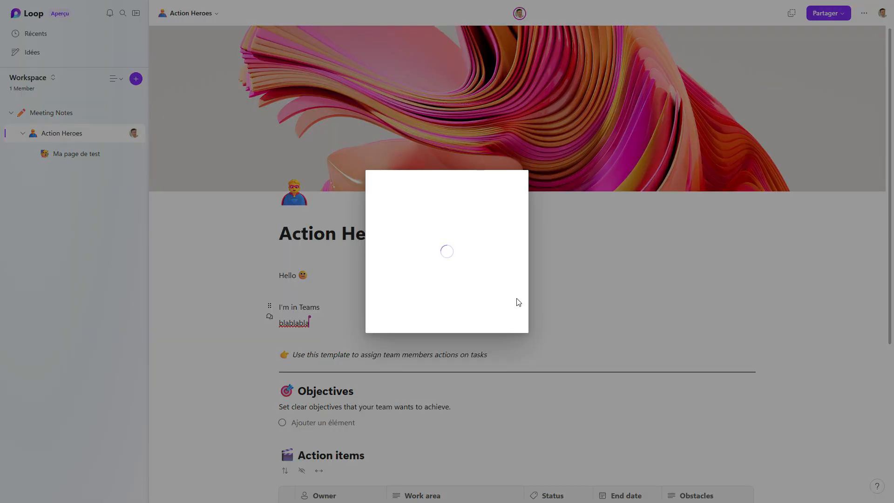
{"action": "left_click", "coordinate": [527, 247]}
{"action": "left_click", "coordinate": [528, 252]}
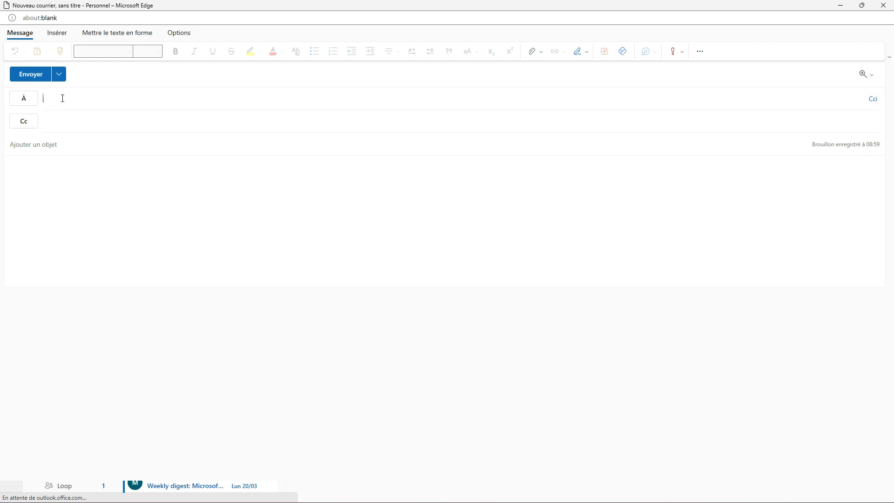
- Paste the Action Heroes component into a new Outlook email and add the lines "I'm in Outlook" and "blablabla" below the Teams text
{"action": "left_click", "coordinate": [32, 168]}
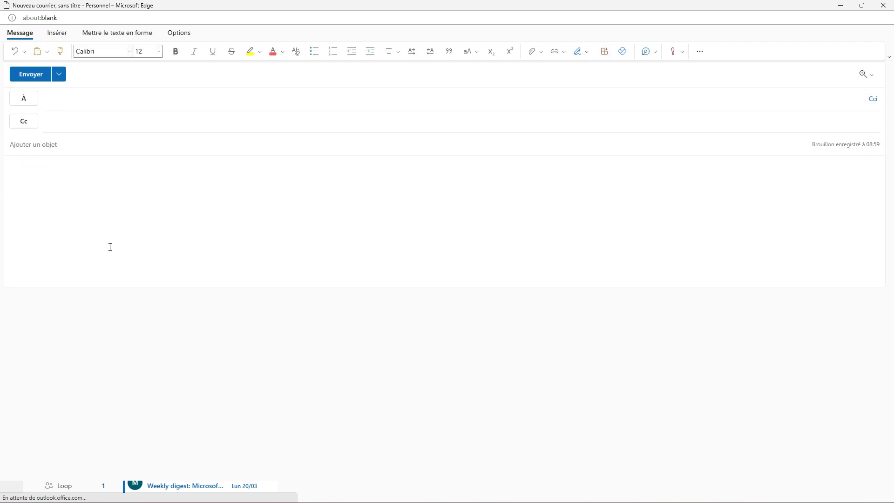
{"action": "key", "text": "ctrl+v"}
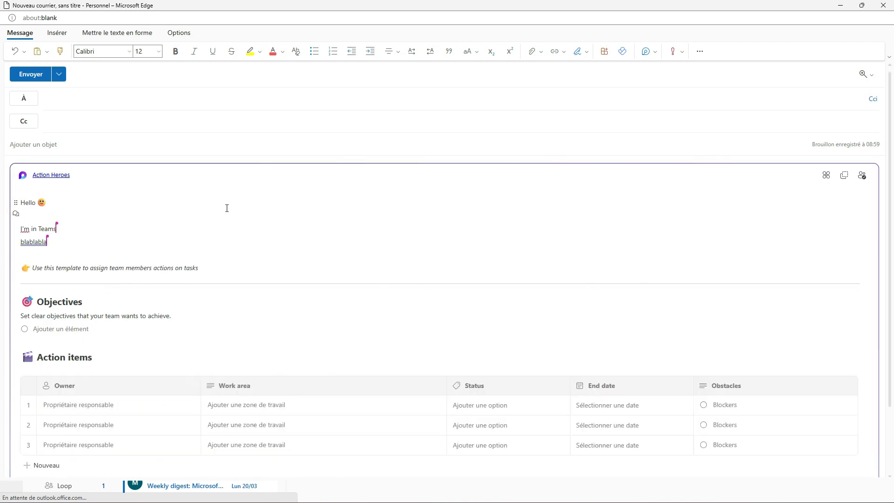
{"action": "left_click", "coordinate": [61, 242]}
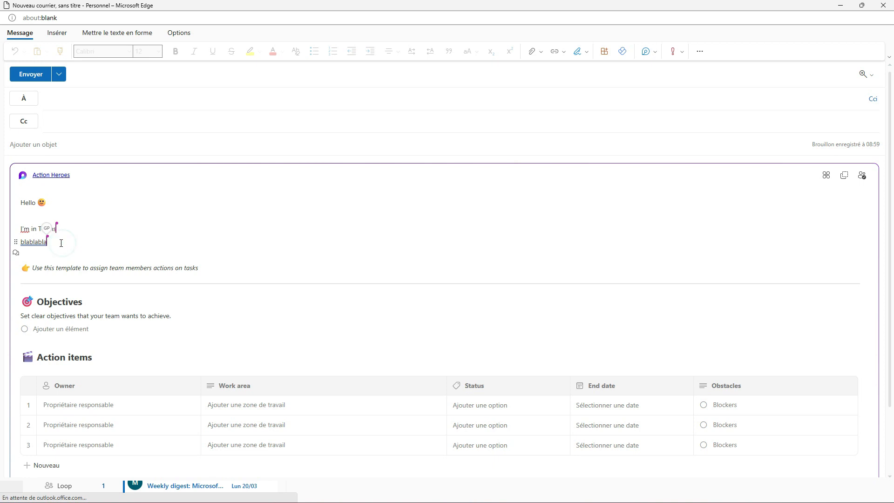
{"action": "key", "text": "Return"}
{"action": "key", "text": "Return"}
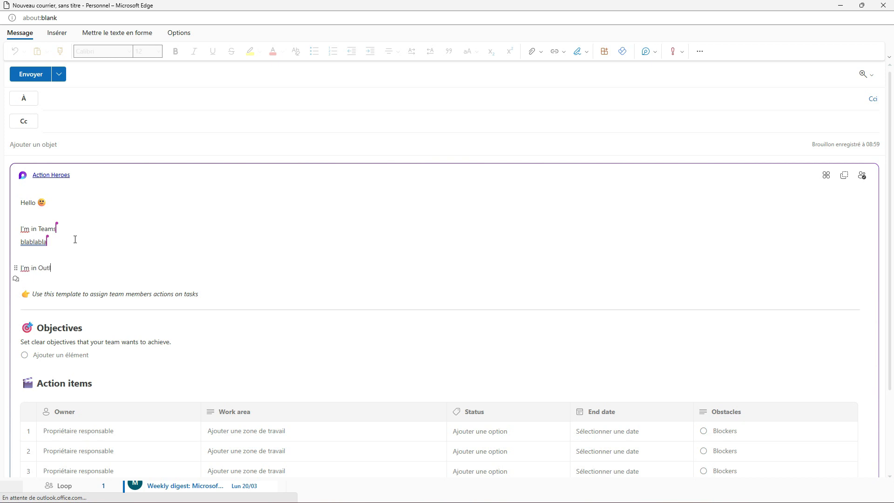
{"action": "key", "text": "Return"}
{"action": "type", "text": "blablabla"}
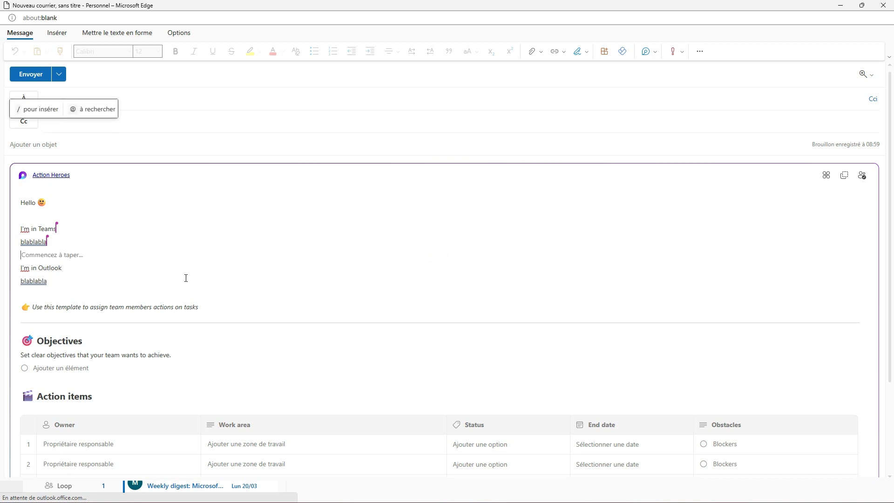
- View the component's shared locations, then switch to Loop and delete the greeting, Teams and Outlook lines from the Action Heroes page
{"action": "left_click", "coordinate": [827, 178]}
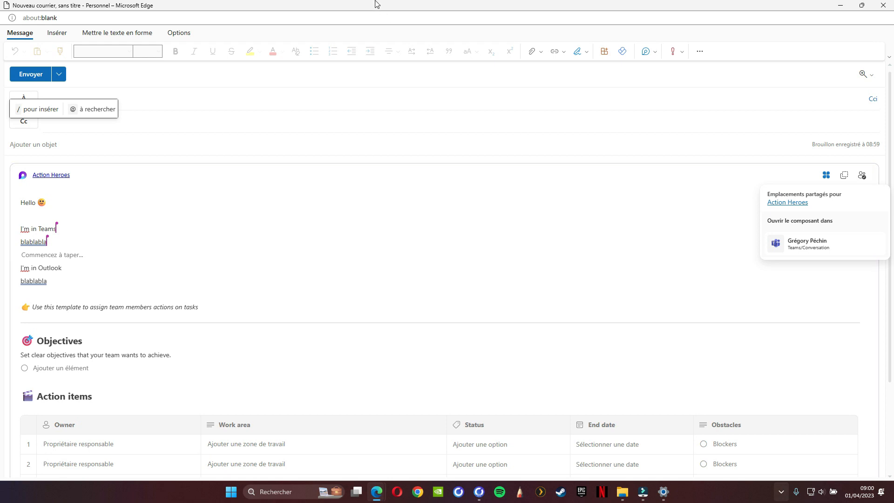
{"action": "left_click", "coordinate": [383, 241]}
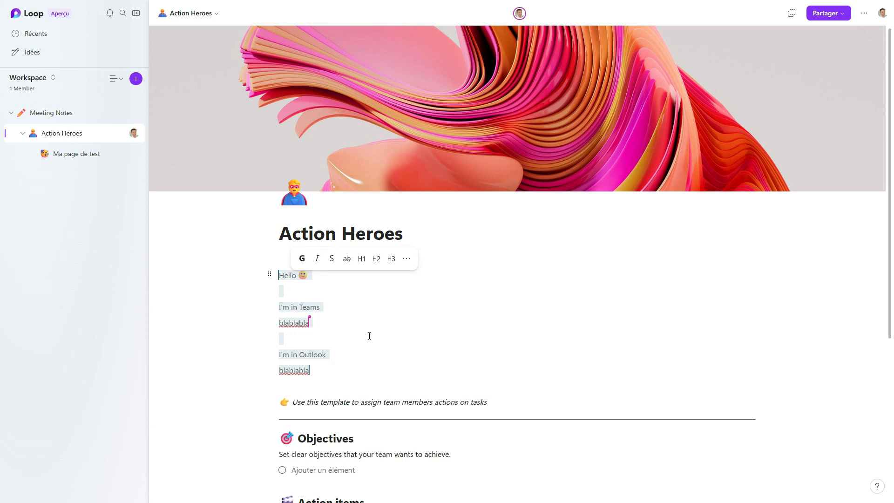
{"action": "key", "text": "BackSpace"}
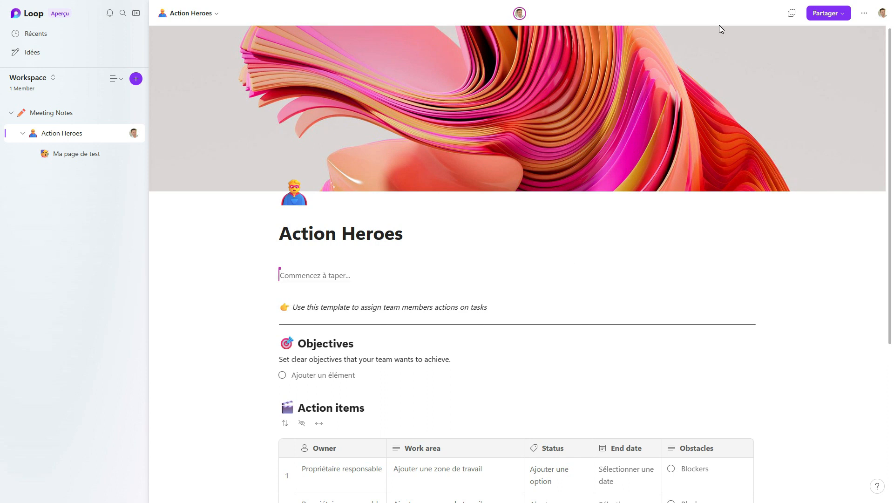
{"action": "left_click", "coordinate": [845, 14]}
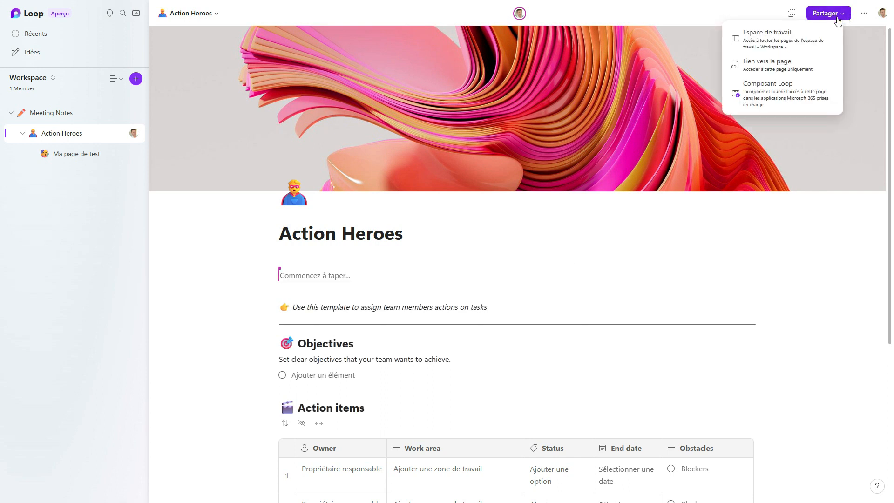
{"action": "left_click", "coordinate": [529, 277]}
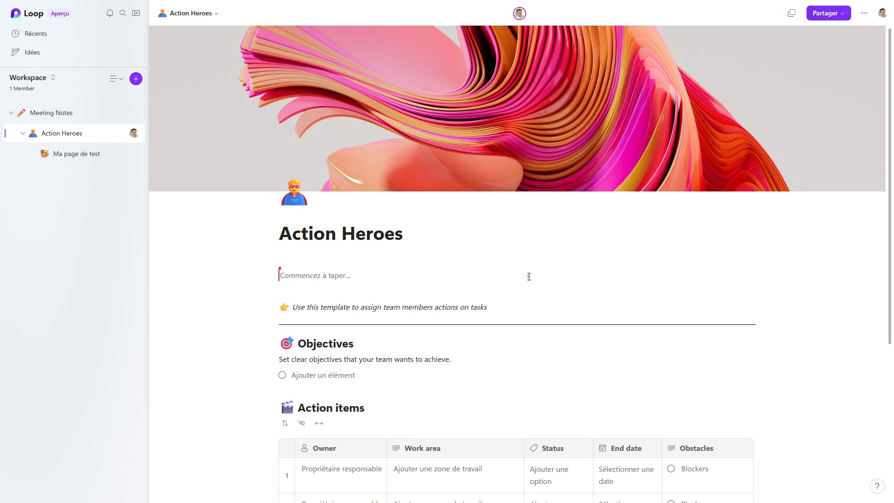
- Restore the Action Heroes page to its oldest version from the version history and expand its subpages
{"action": "left_click", "coordinate": [865, 14]}
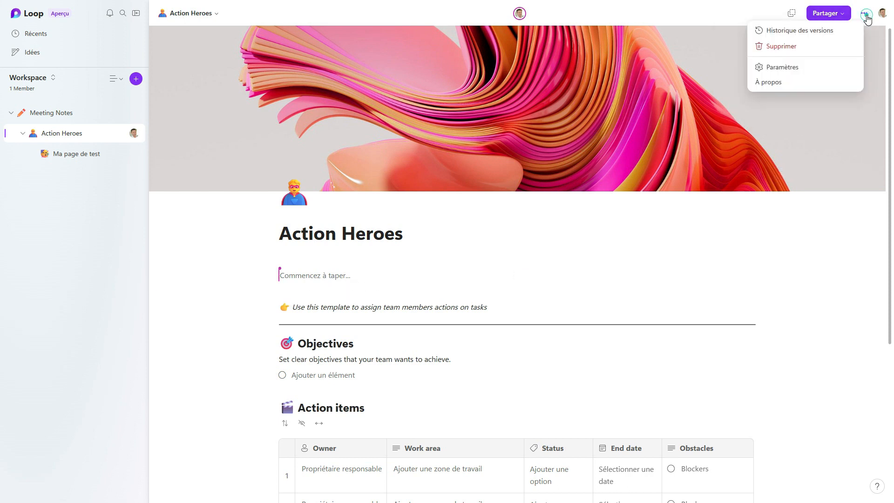
{"action": "left_click", "coordinate": [787, 33]}
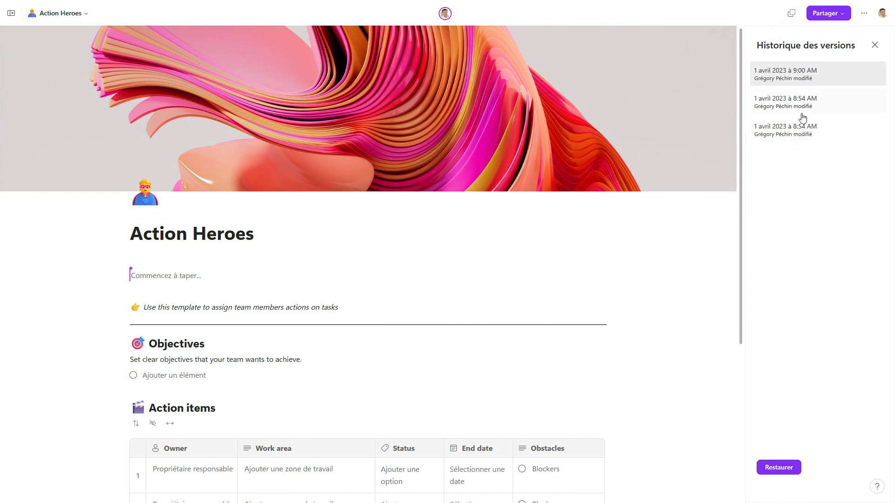
{"action": "left_click", "coordinate": [793, 129]}
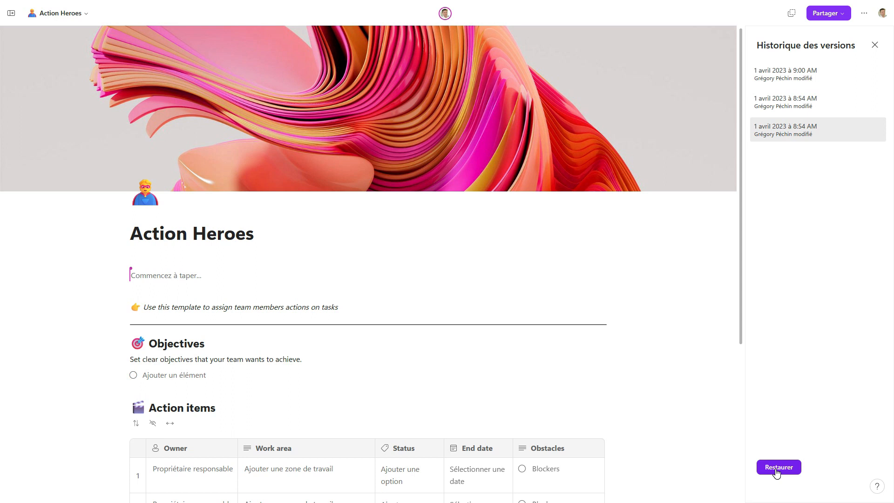
{"action": "left_click", "coordinate": [777, 470]}
{"action": "left_click", "coordinate": [515, 271]}
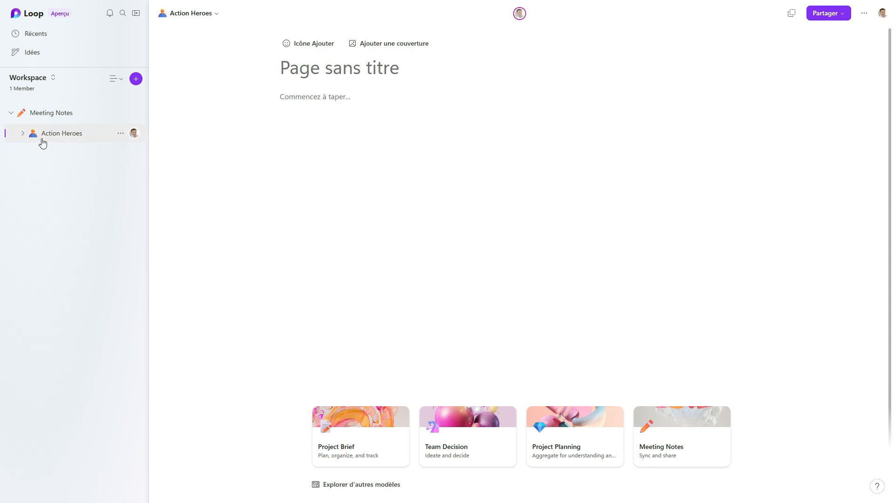
{"action": "left_click", "coordinate": [22, 133]}
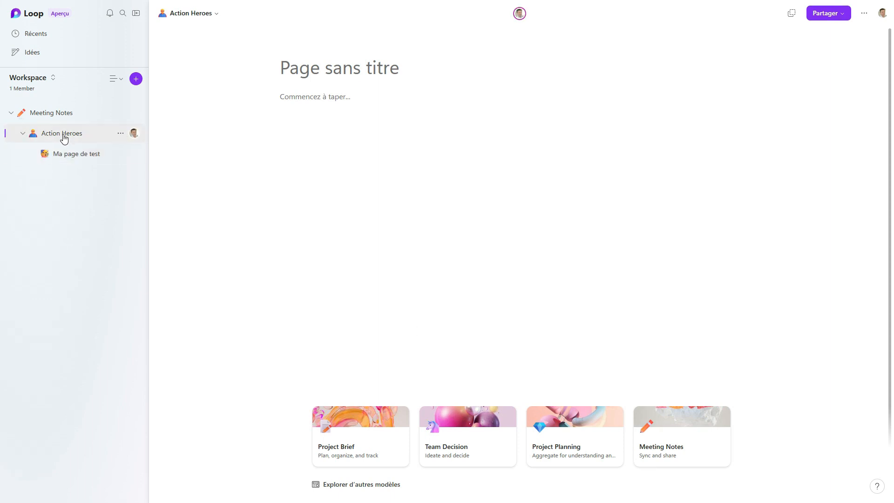
- Preview the Stand-Up Meeting template, then apply the Bad Idea Brainstorm template to the blank page
{"action": "left_click", "coordinate": [343, 488]}
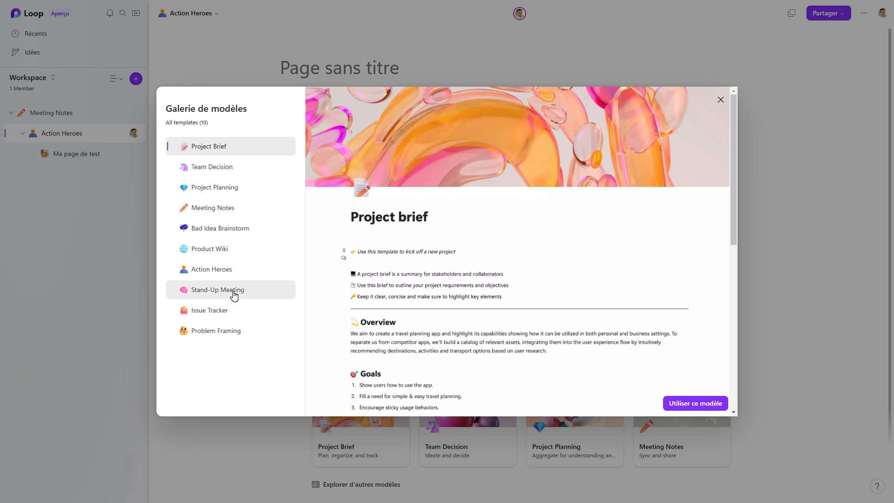
{"action": "left_click", "coordinate": [233, 295]}
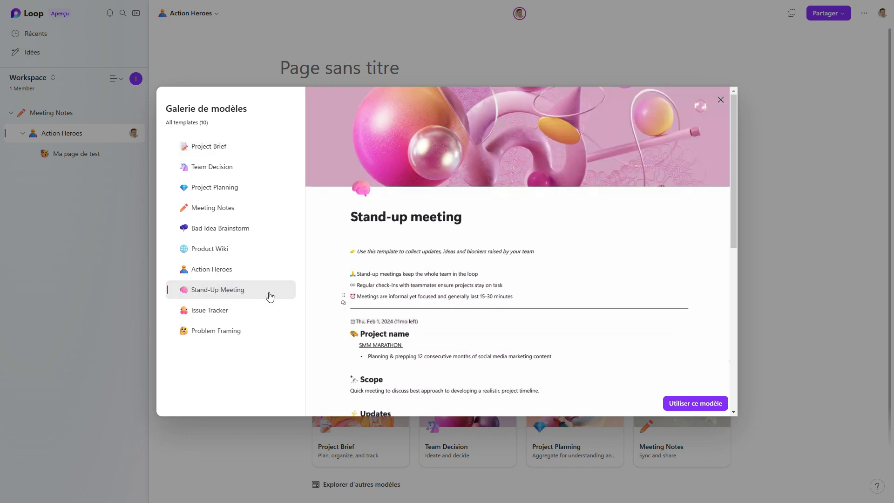
{"action": "scroll", "coordinate": [430, 332], "scroll_direction": "down", "scroll_amount": 1}
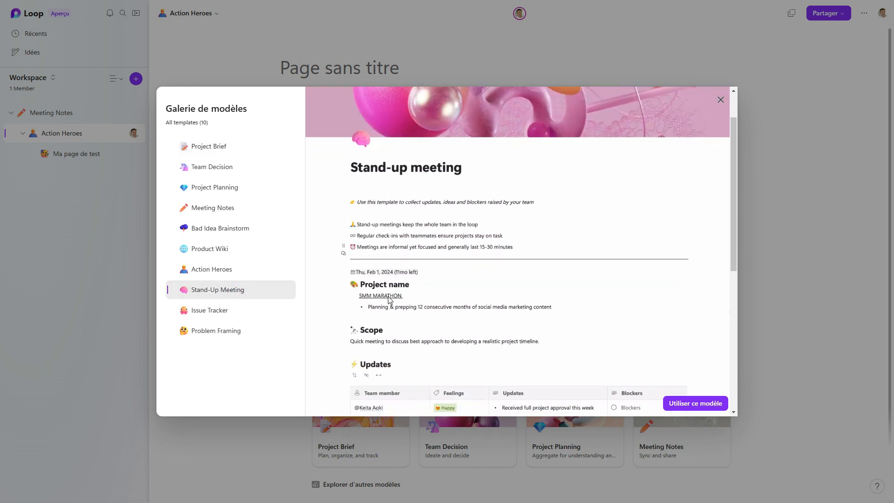
{"action": "scroll", "coordinate": [396, 320], "scroll_direction": "down", "scroll_amount": 6}
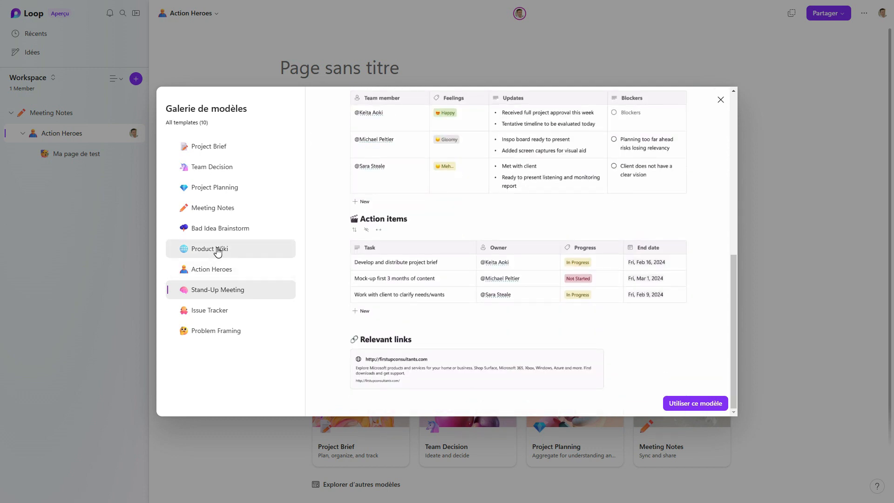
{"action": "scroll", "coordinate": [406, 296], "scroll_direction": "up", "scroll_amount": 5}
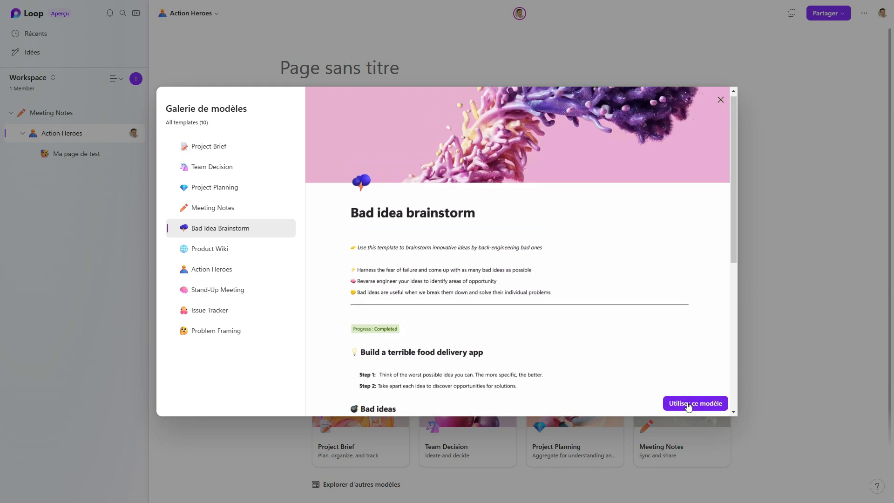
{"action": "left_click", "coordinate": [684, 403]}
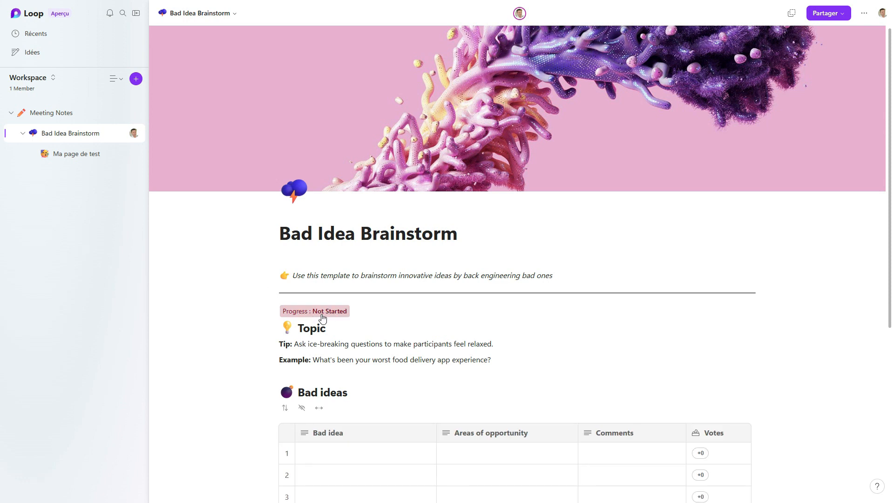
{"action": "scroll", "coordinate": [401, 326], "scroll_direction": "down", "scroll_amount": 2}
{"action": "scroll", "coordinate": [430, 335], "scroll_direction": "down", "scroll_amount": 5}
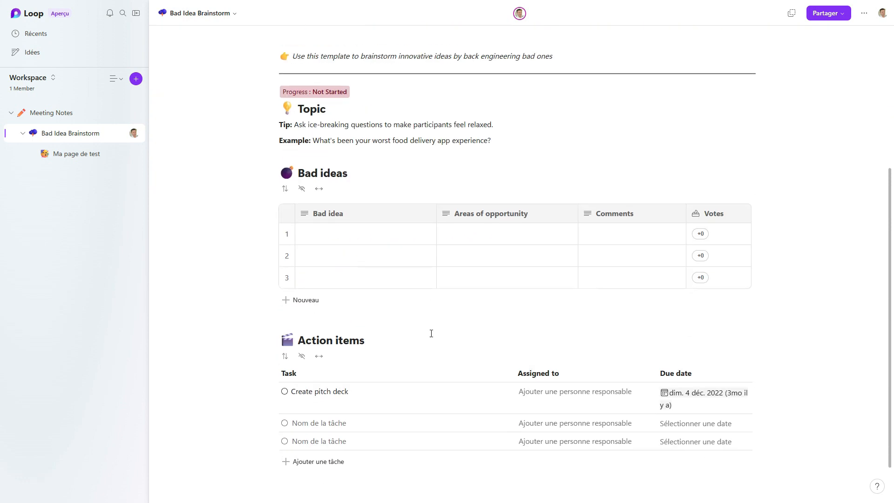
{"action": "scroll", "coordinate": [430, 333], "scroll_direction": "up", "scroll_amount": 7}
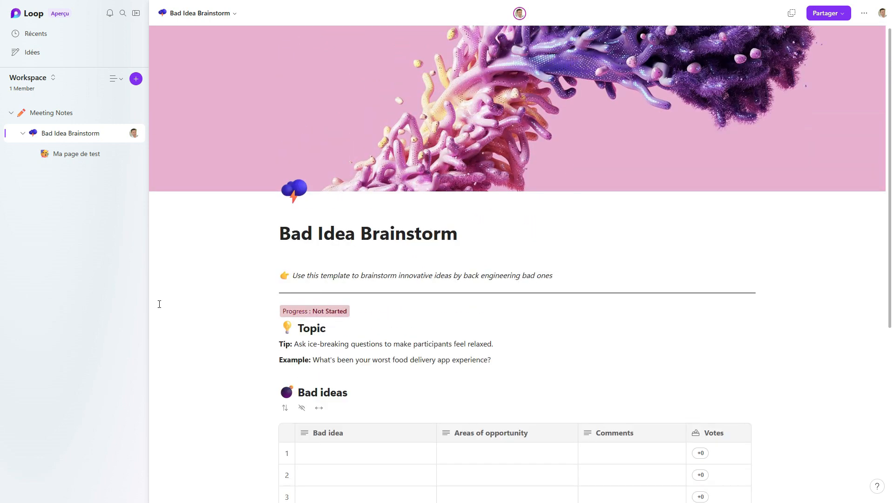
{"action": "left_click", "coordinate": [170, 284]}
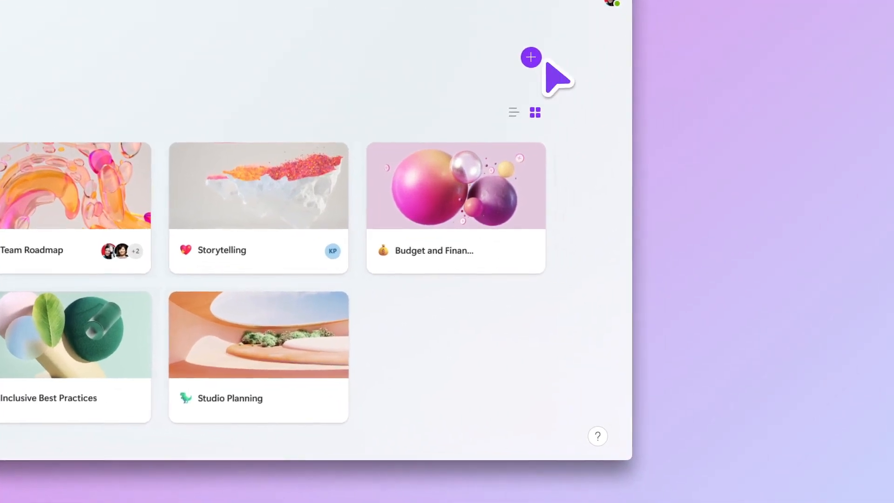
{"action": "left_click", "coordinate": [759, 141]}
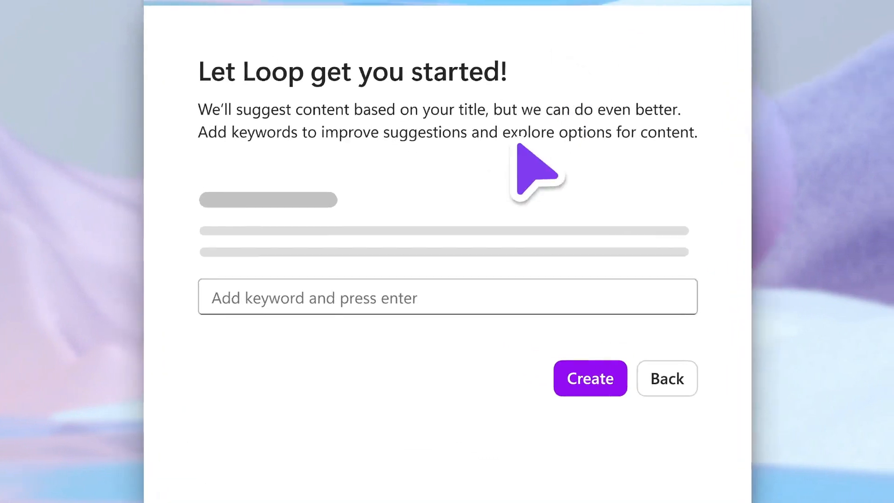
{"action": "left_click", "coordinate": [321, 295]}
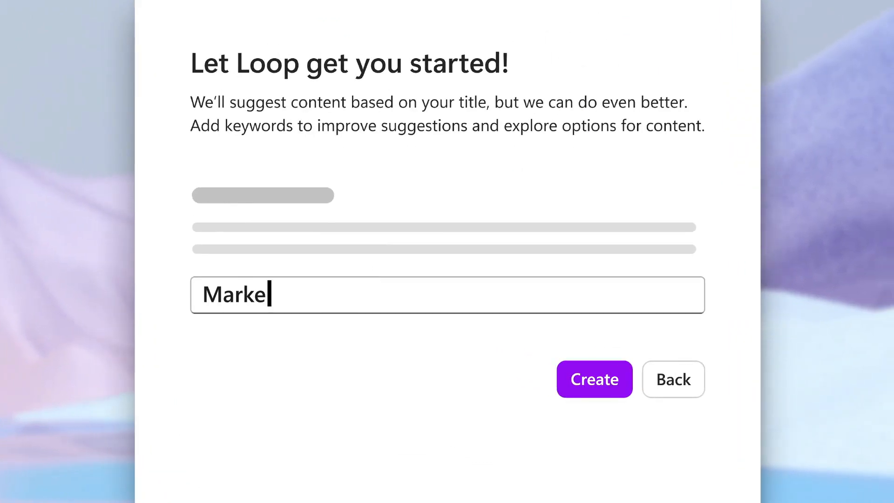
{"action": "left_click", "coordinate": [594, 386]}
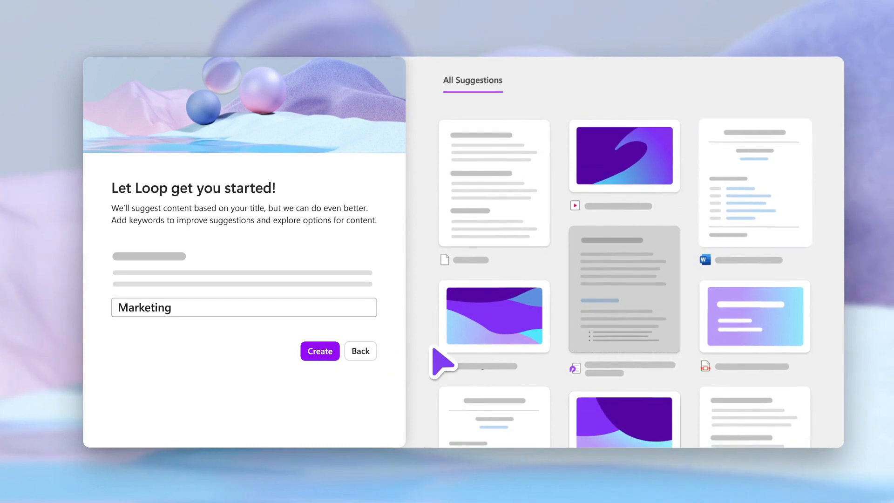
{"action": "left_click", "coordinate": [744, 207]}
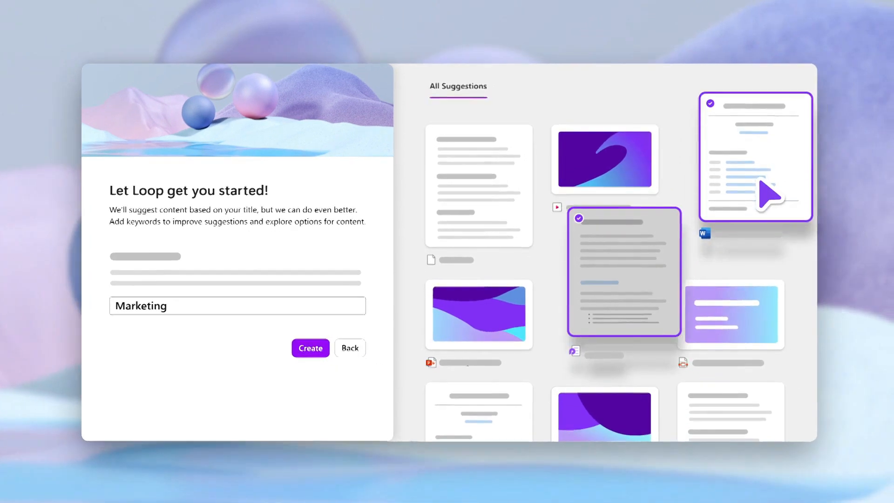